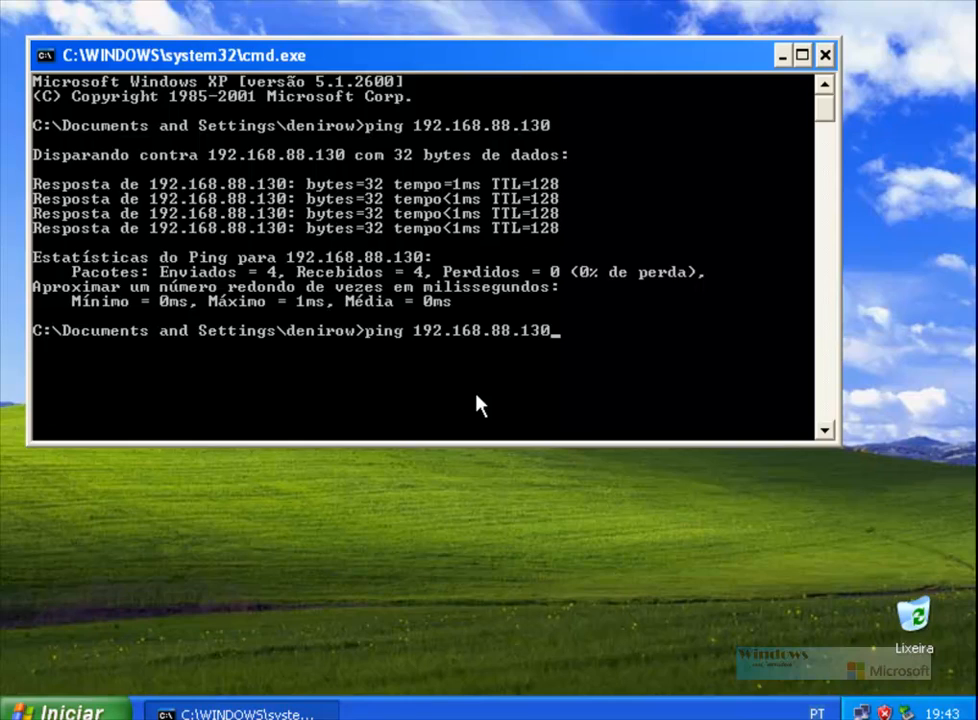
# Step: Ping 192.168.0.1 to show the internal address times out, then close Command Prompt
pyautogui.press('BackSpace')
pyautogui.press('BackSpace')
pyautogui.press('BackSpace')
pyautogui.press('BackSpace')
pyautogui.press('BackSpace')
pyautogui.press('BackSpace')
pyautogui.write('0.1')
pyautogui.press('Return')
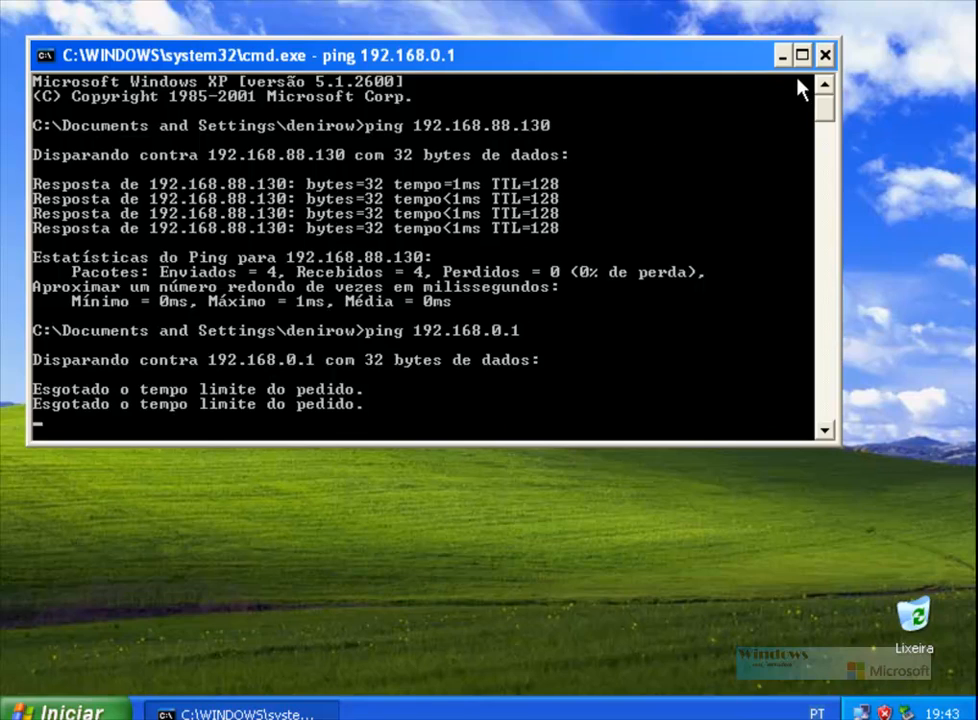
pyautogui.click(825, 55)
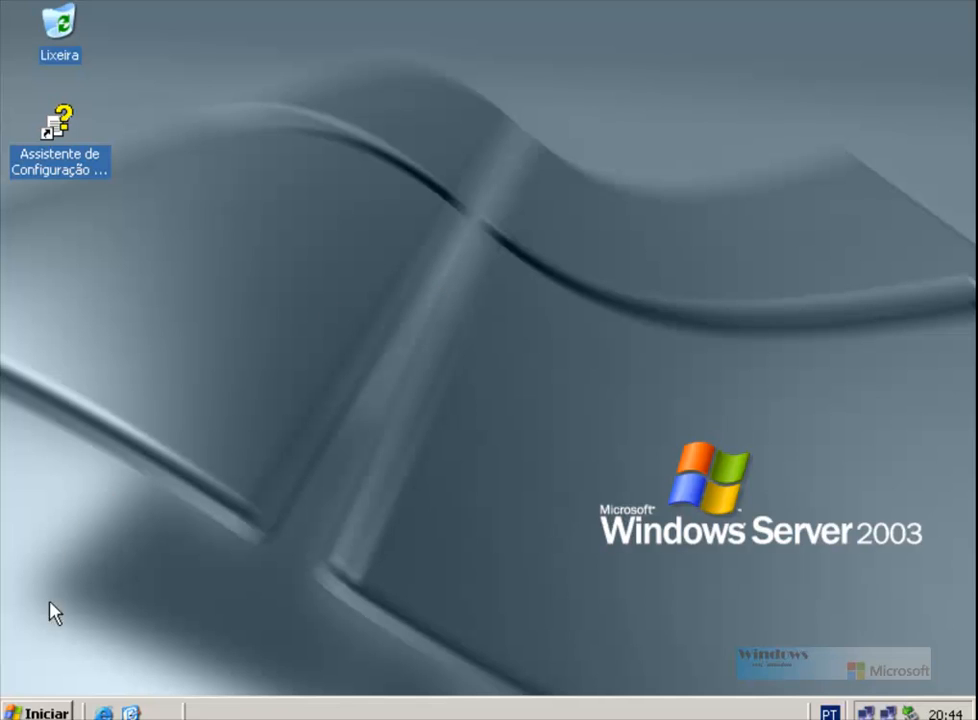
# Step: Open Gerenciar o servidor from the Start menu and maximize it
pyautogui.press('super')
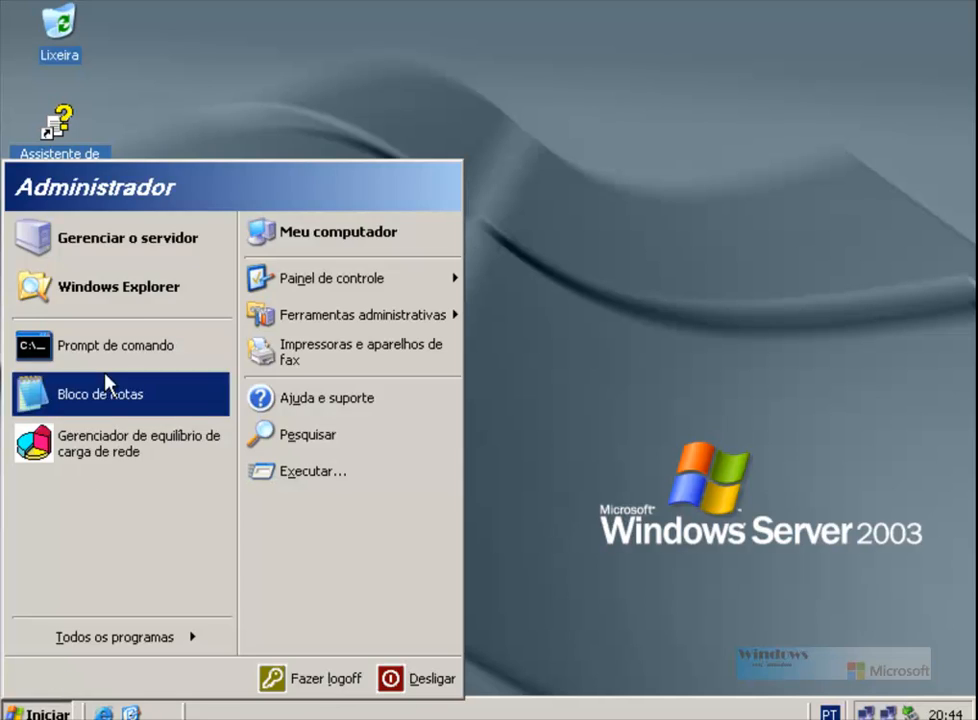
pyautogui.click(157, 235)
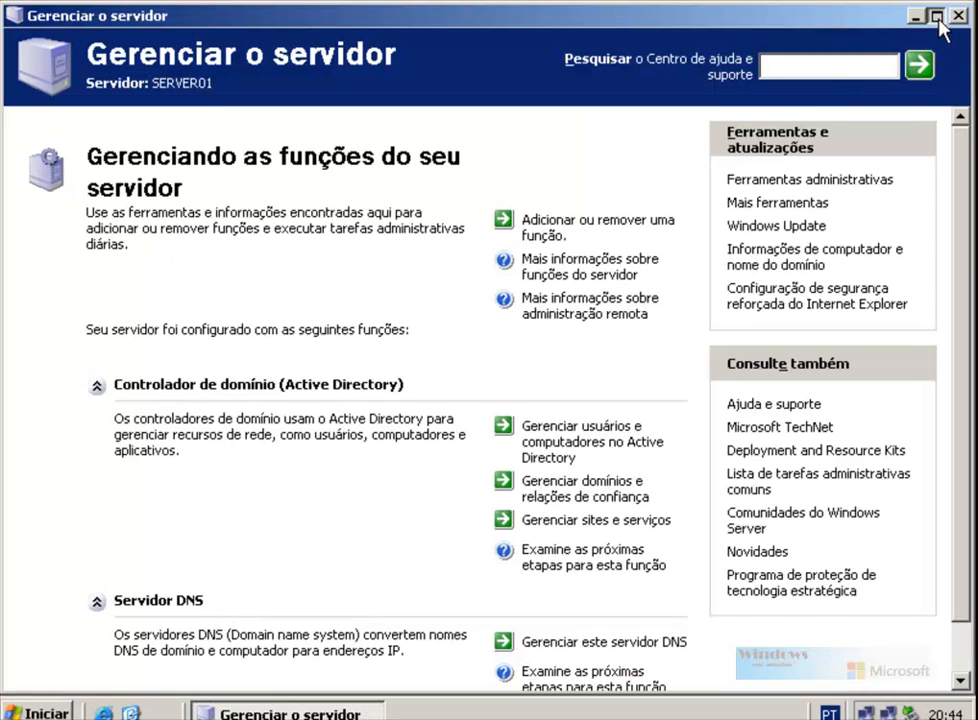
pyautogui.click(937, 17)
# Step: Add the Servidor de acesso remoto/VPN role through the role wizard
pyautogui.click(553, 229)
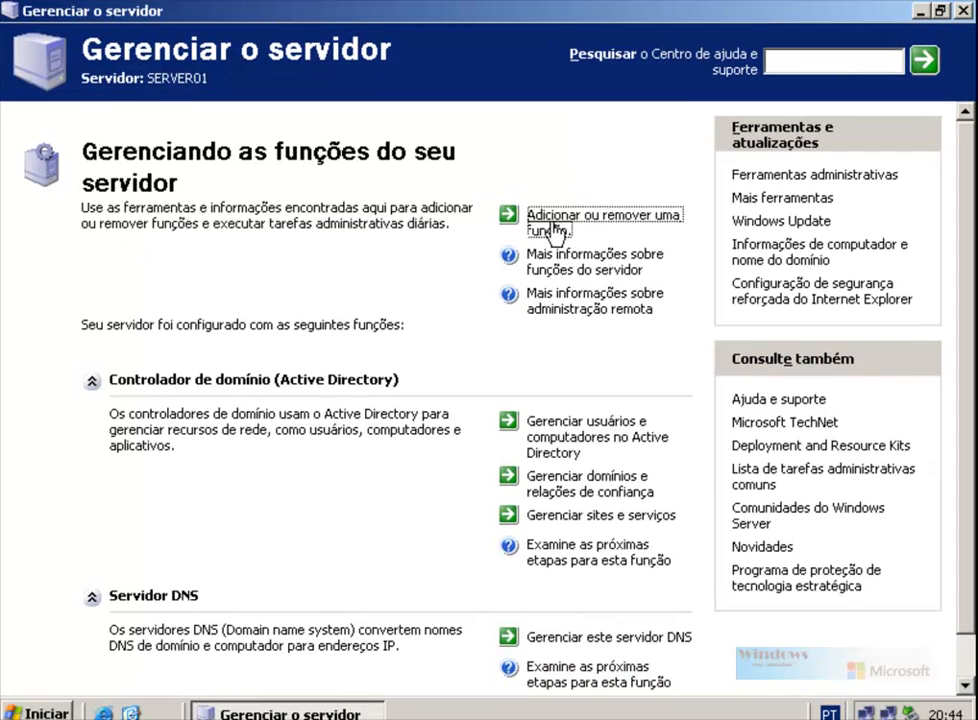
pyautogui.click(452, 530)
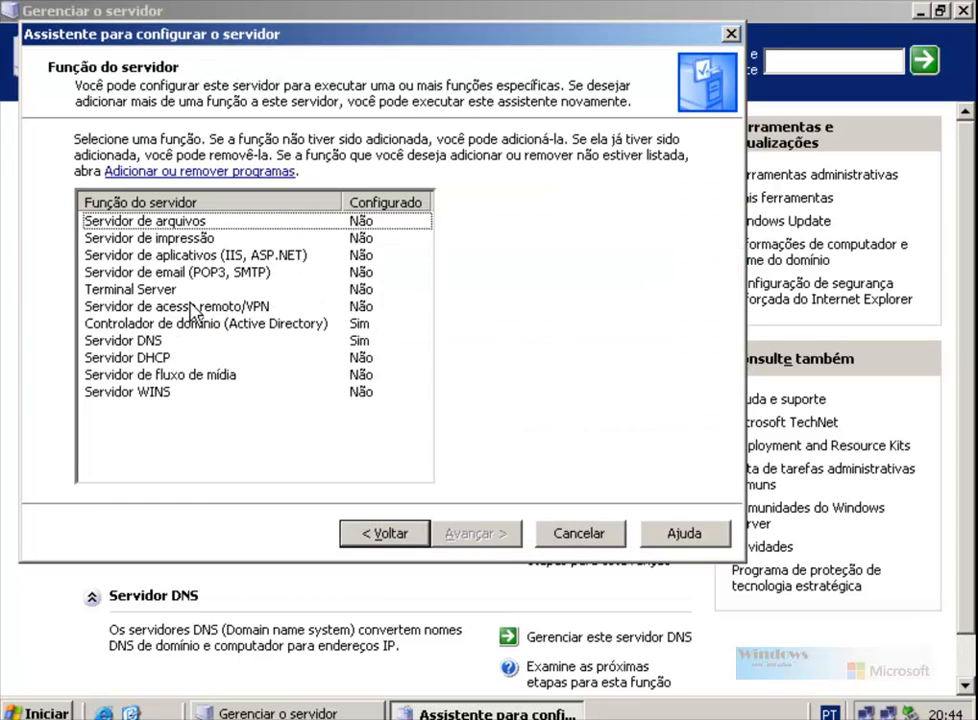
pyautogui.click(196, 309)
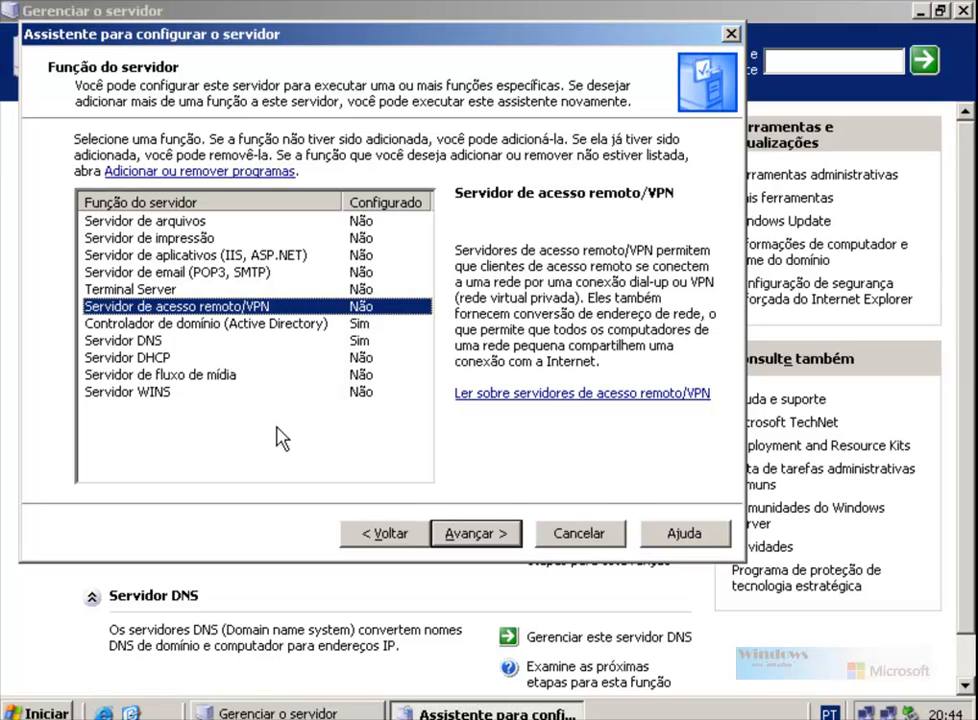
pyautogui.click(470, 534)
pyautogui.click(476, 535)
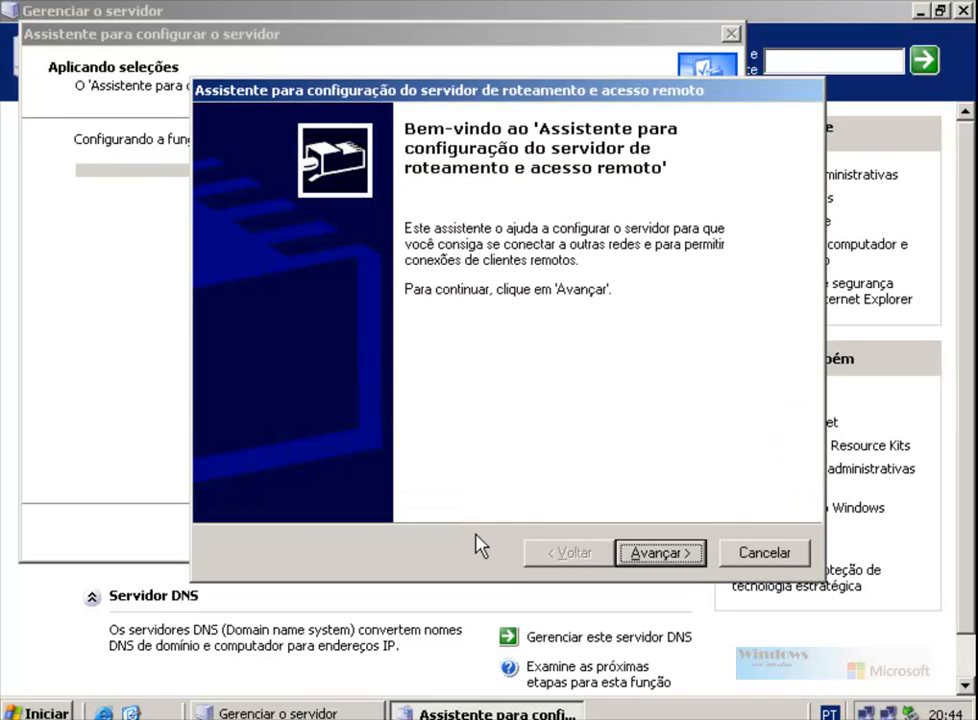
# Step: Select Acesso a rede virtual privada (VPN) e NAT as the server configuration
pyautogui.click(656, 553)
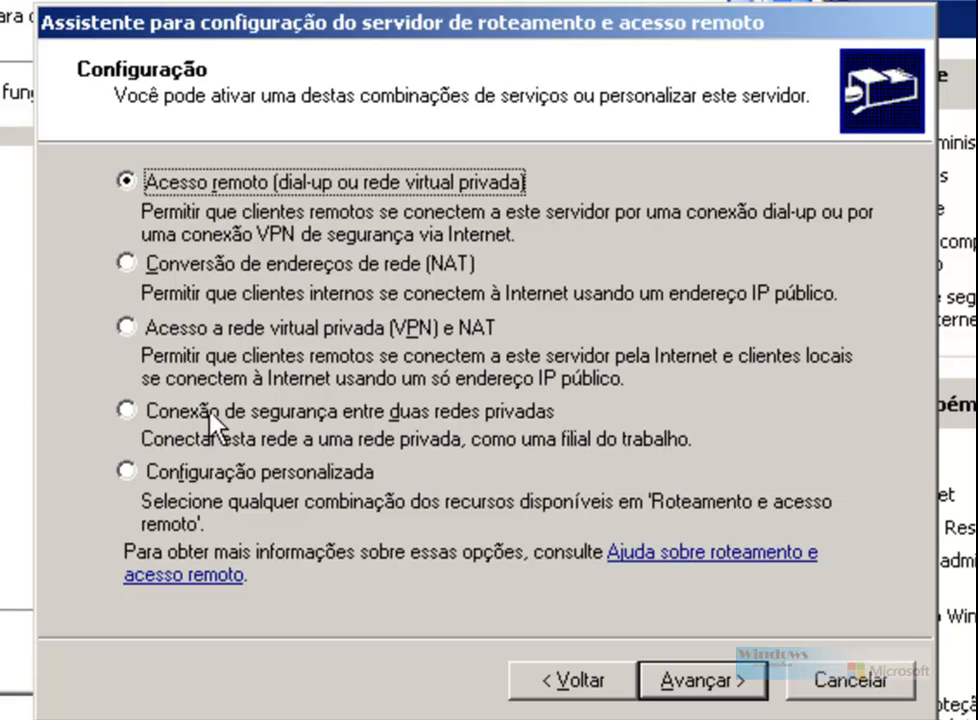
pyautogui.click(127, 327)
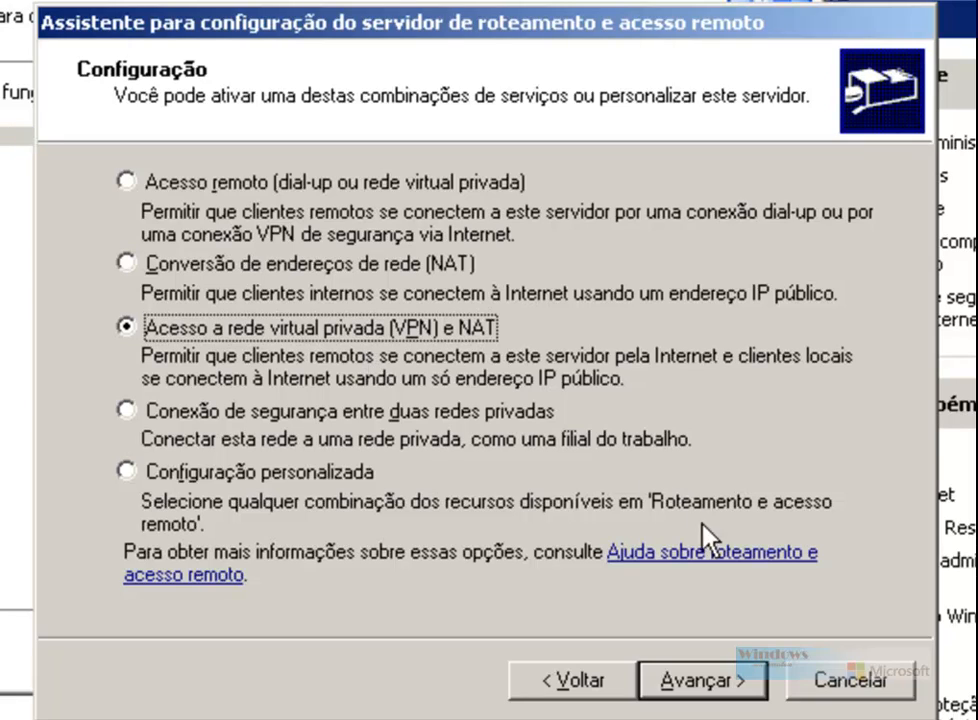
pyautogui.click(700, 682)
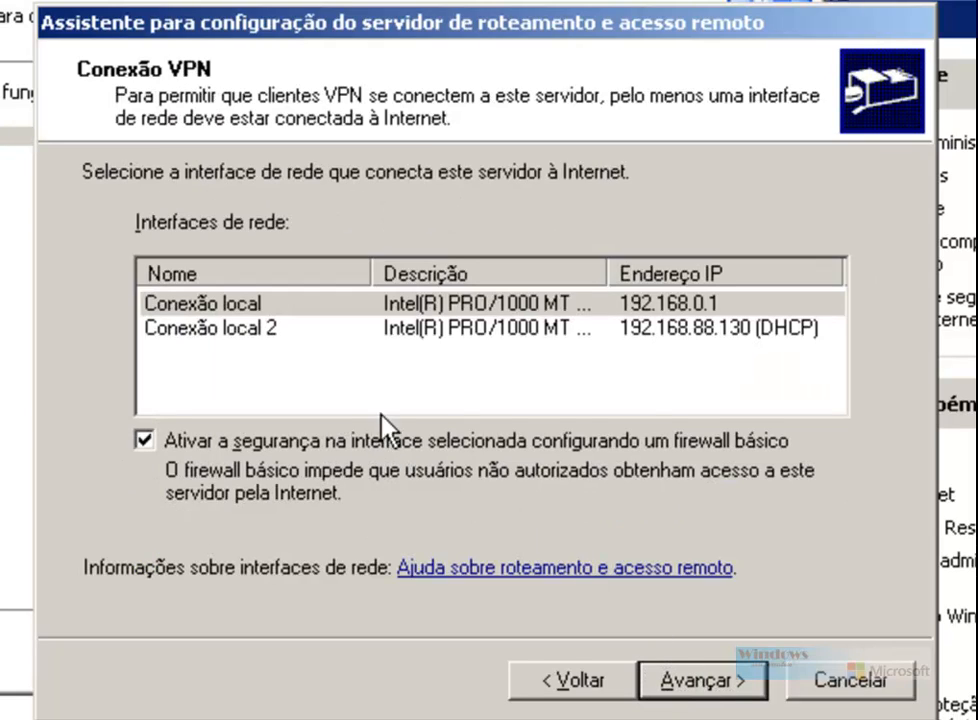
# Step: Choose Conexão local 2 (192.168.88.130) as the Internet-facing interface
pyautogui.doubleClick(607, 272)
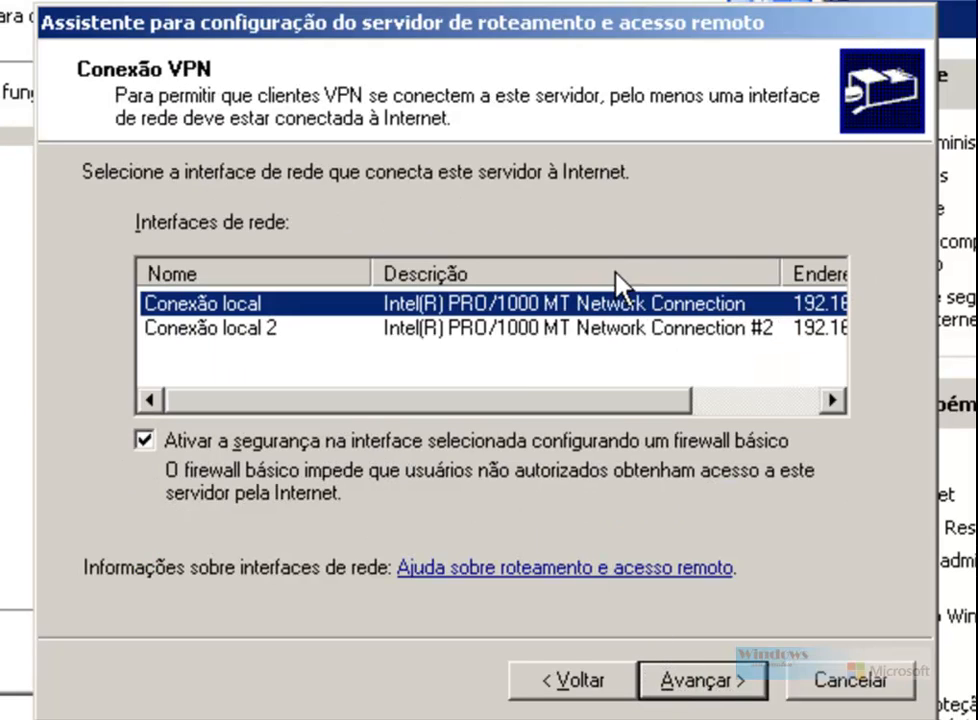
pyautogui.click(218, 332)
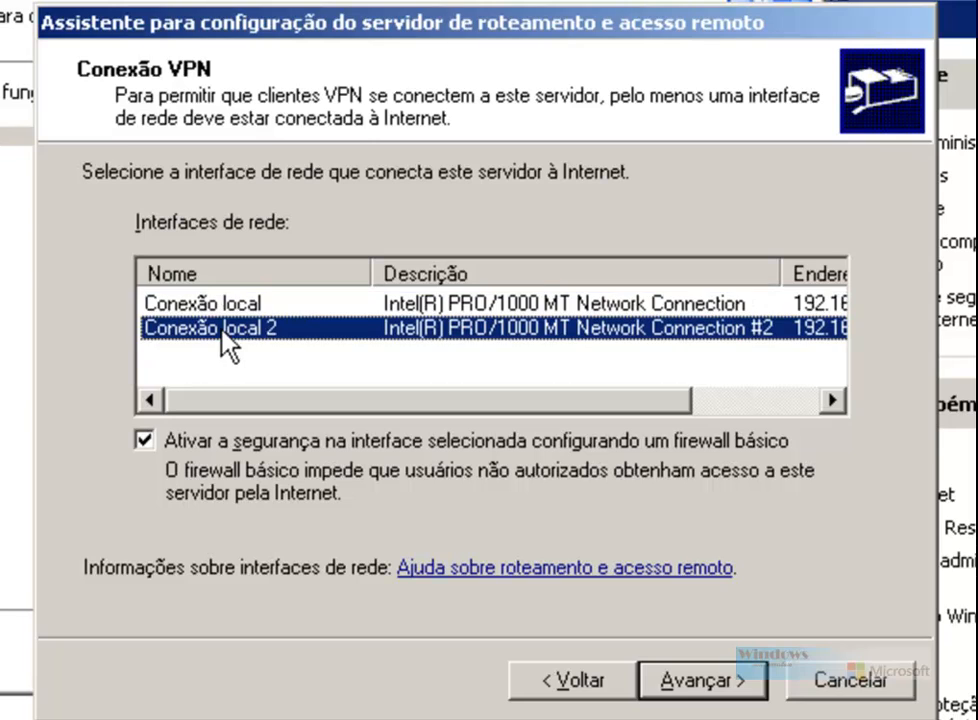
pyautogui.moveTo(775, 269); pyautogui.dragTo(560, 255)
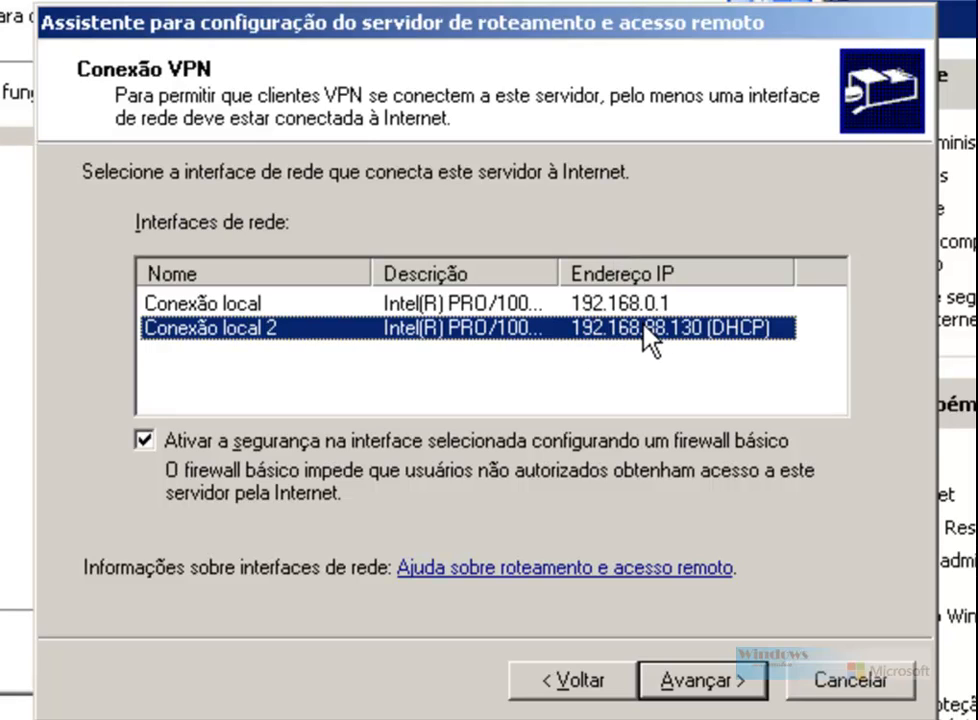
pyautogui.click(708, 682)
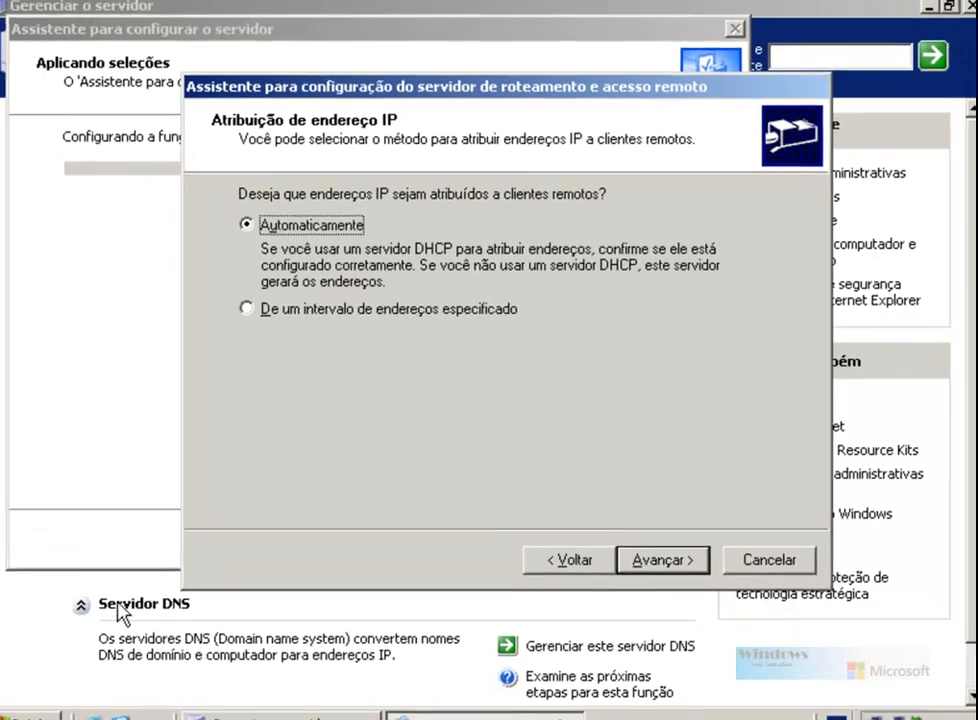
# Step: Review the VPN.jpg diagram on drive C:, then choose a specified address range for clients
pyautogui.press('super+e')
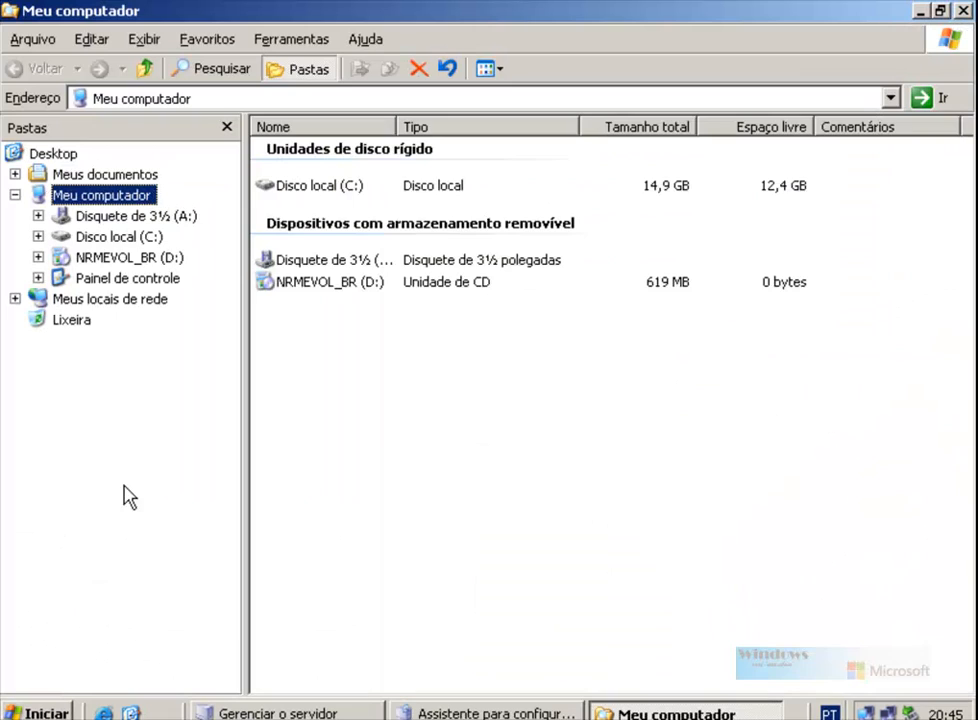
pyautogui.click(145, 236)
pyautogui.doubleClick(290, 254)
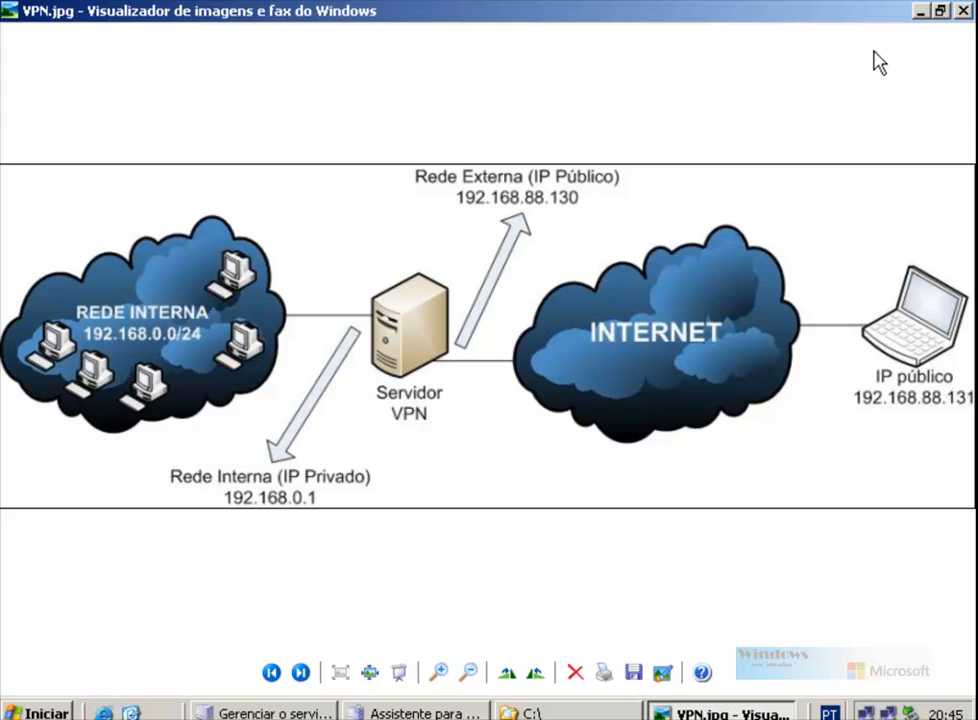
pyautogui.click(920, 12)
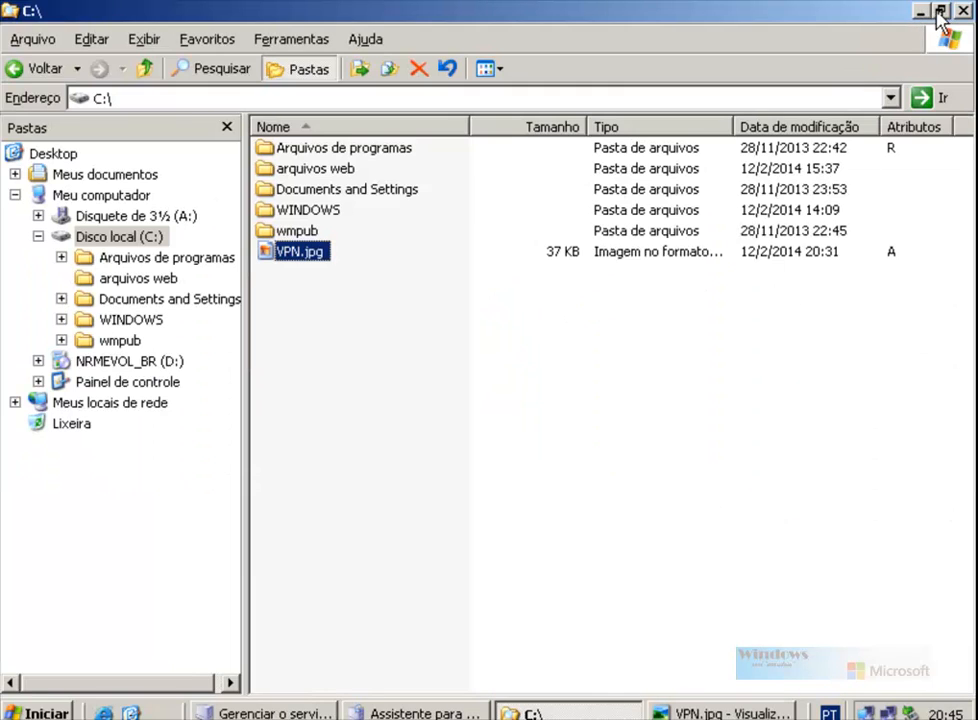
pyautogui.click(919, 12)
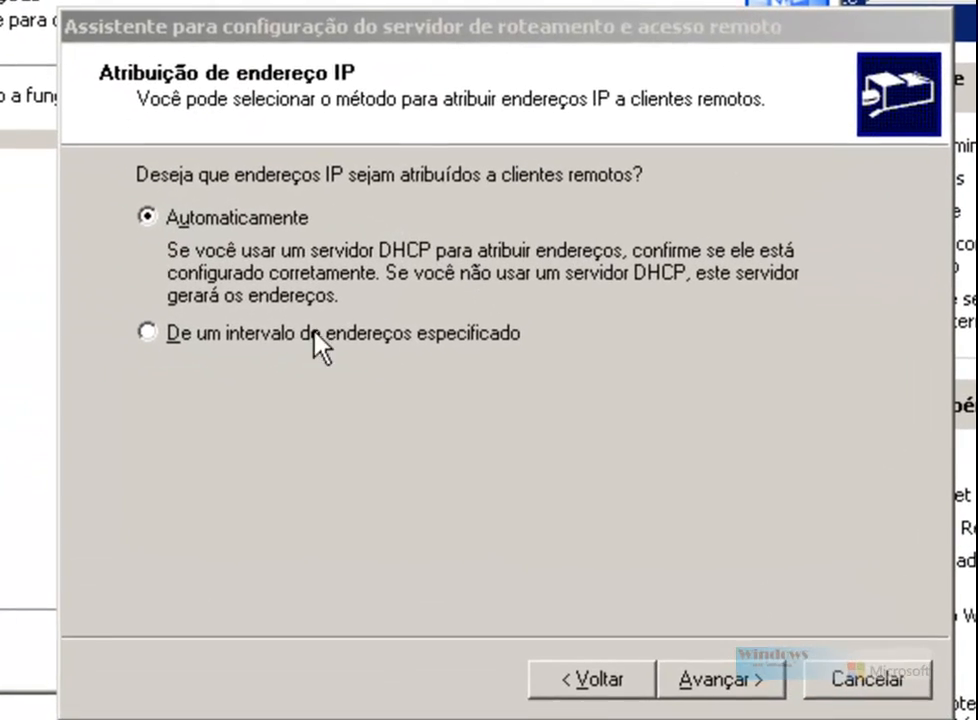
pyautogui.click(264, 332)
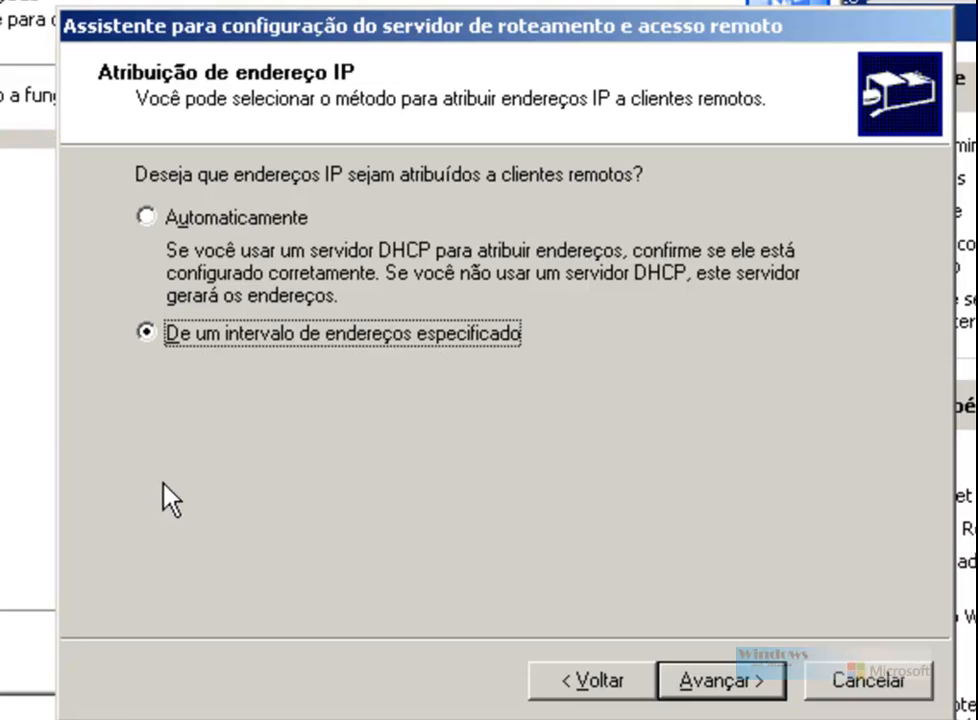
# Step: Create a client address range from 192.168.0.200 to 192.168.0.210
pyautogui.click(736, 694)
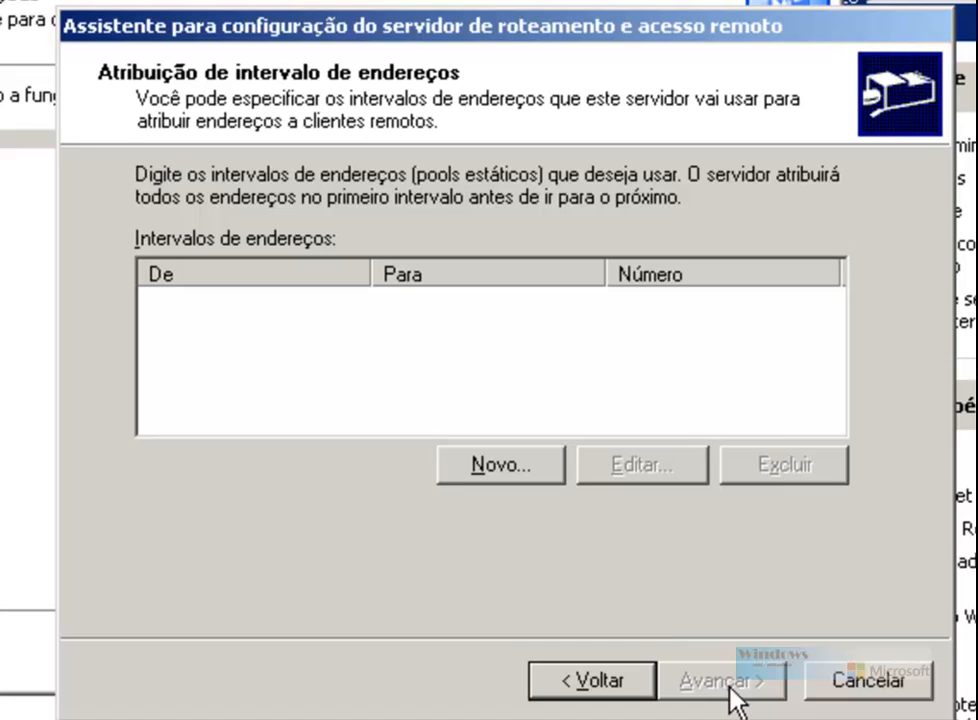
pyautogui.click(489, 475)
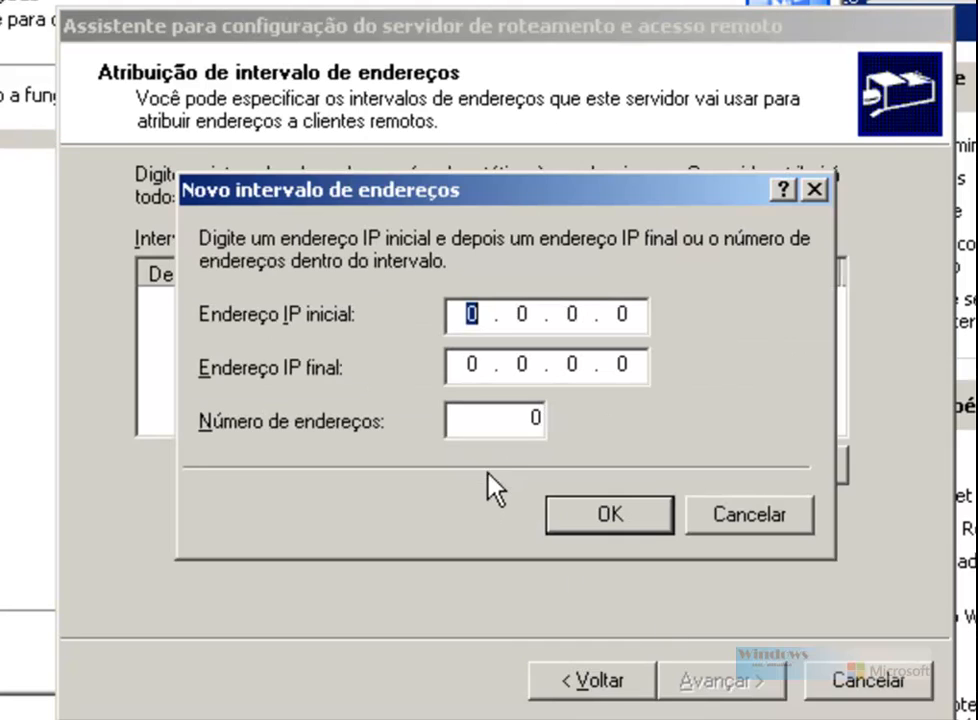
pyautogui.write('192 . 168 . ')
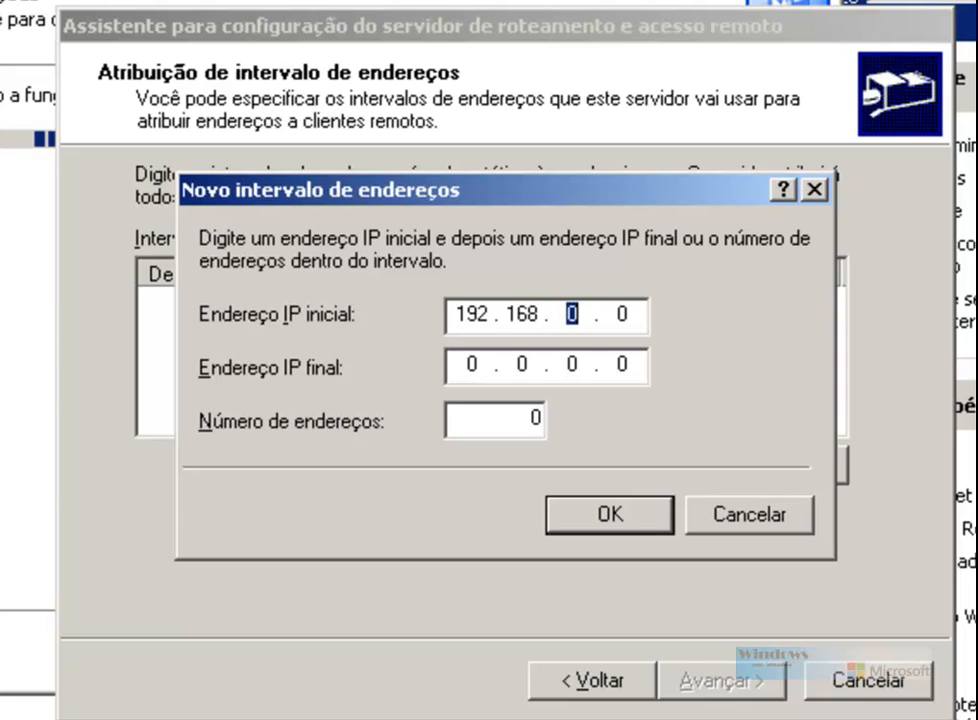
pyautogui.write('0 . ')
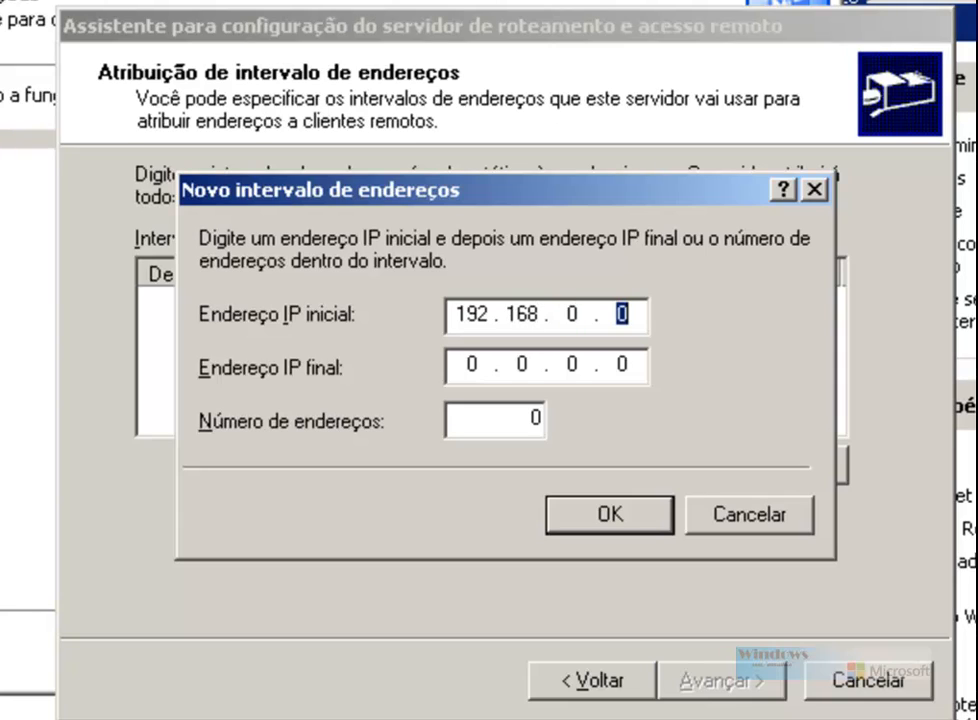
pyautogui.write('200')
pyautogui.press('Tab')
pyautogui.write('192 . ')
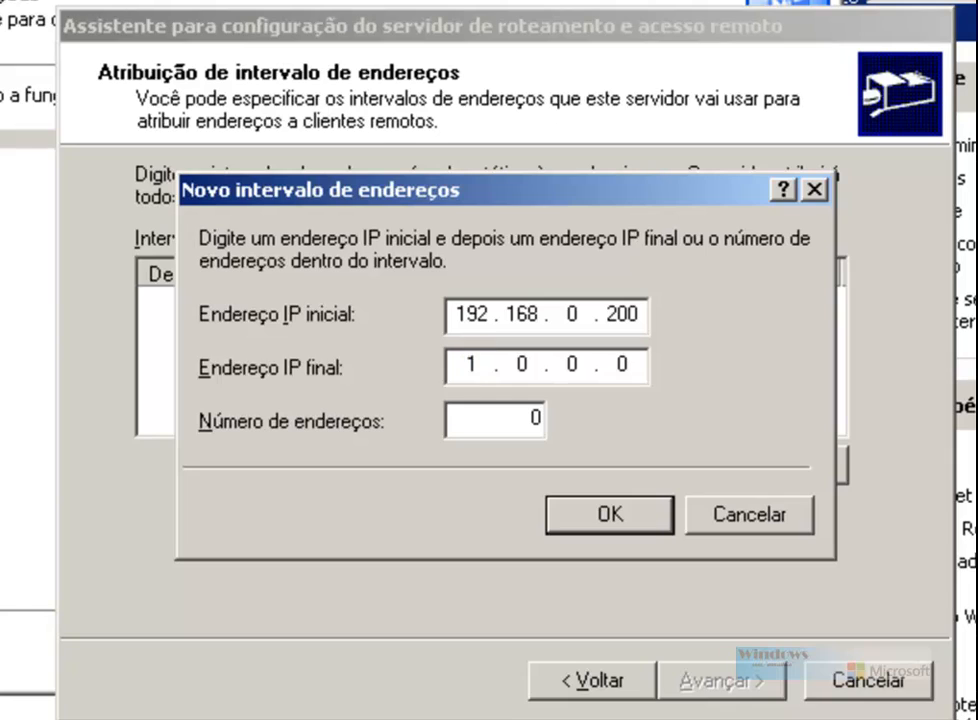
pyautogui.write('168 . ')
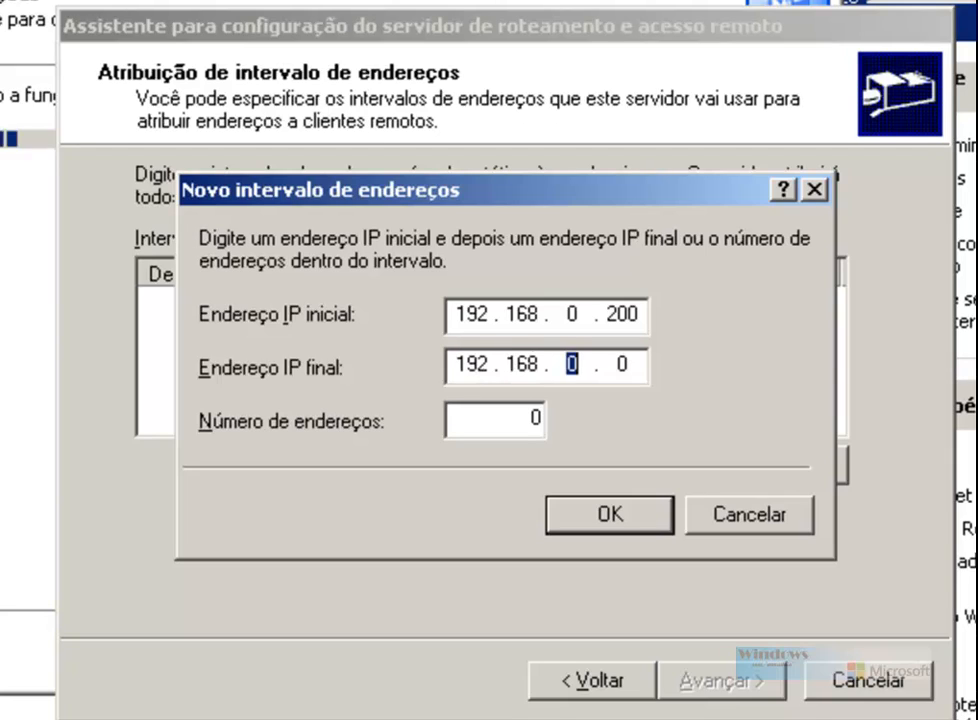
pyautogui.write('0')
pyautogui.press('.')
pyautogui.write('210')
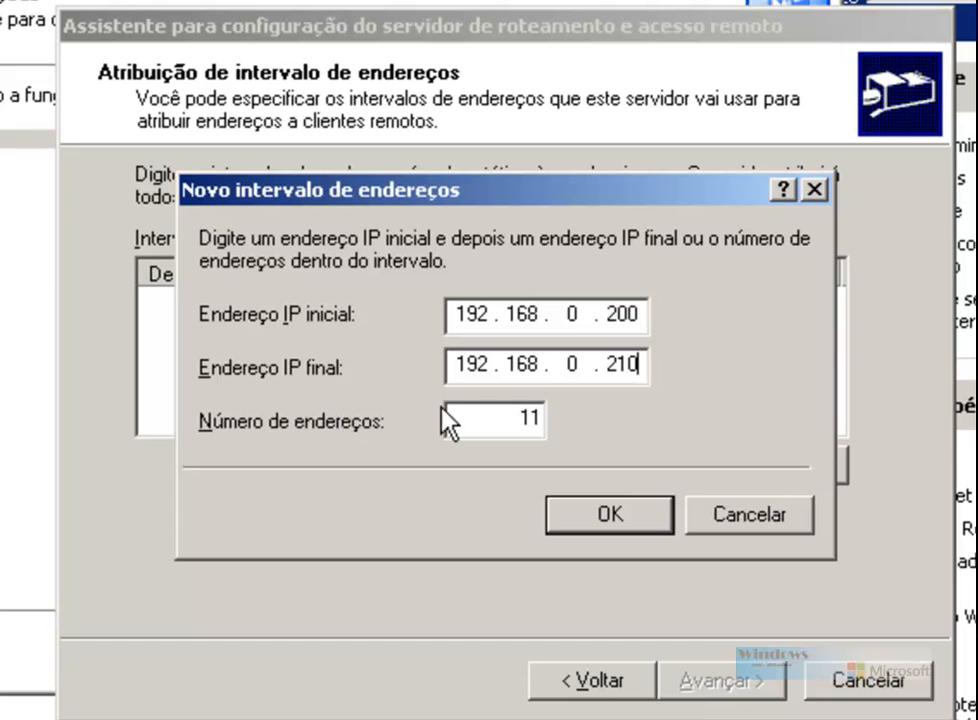
pyautogui.click(614, 517)
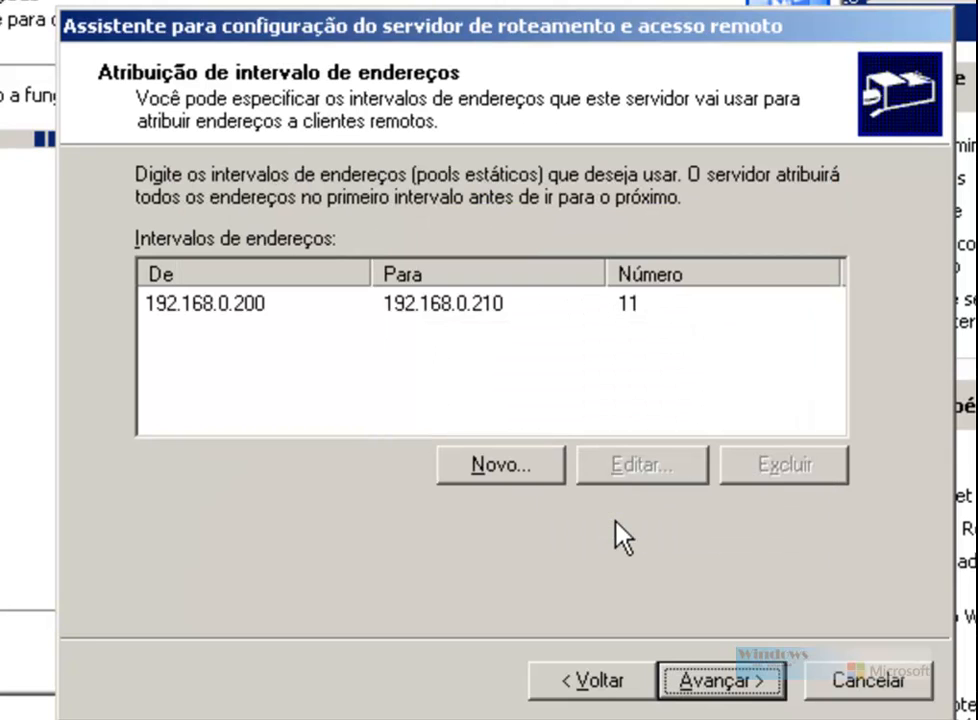
# Step: Keep Não for RADIUS, finish the wizard, and acknowledge the DHCP relay notice
pyautogui.click(735, 668)
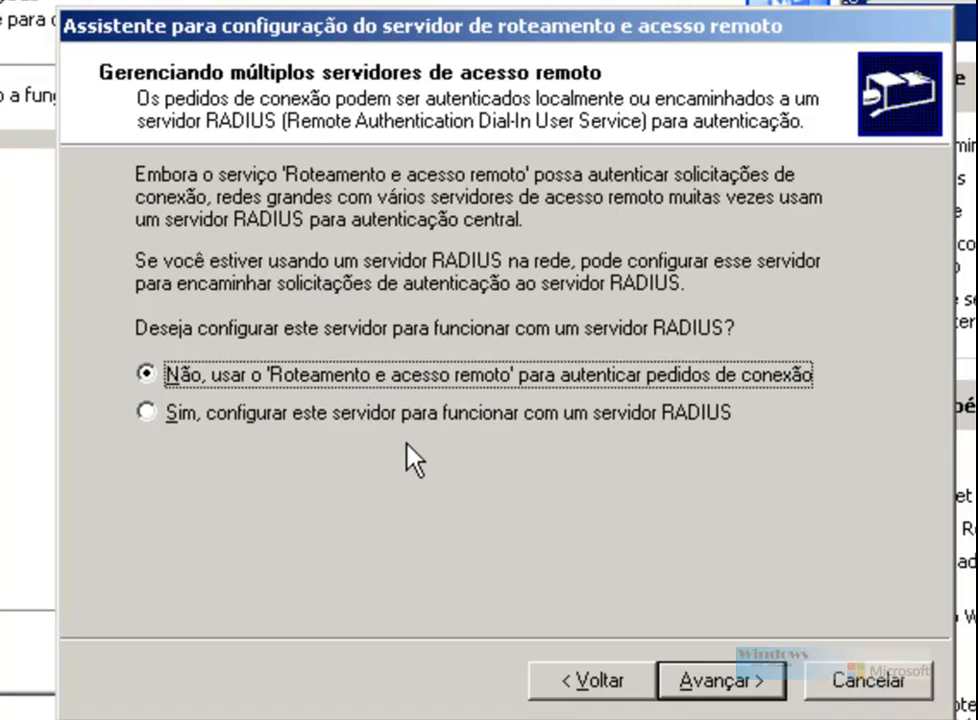
pyautogui.click(712, 682)
pyautogui.click(728, 684)
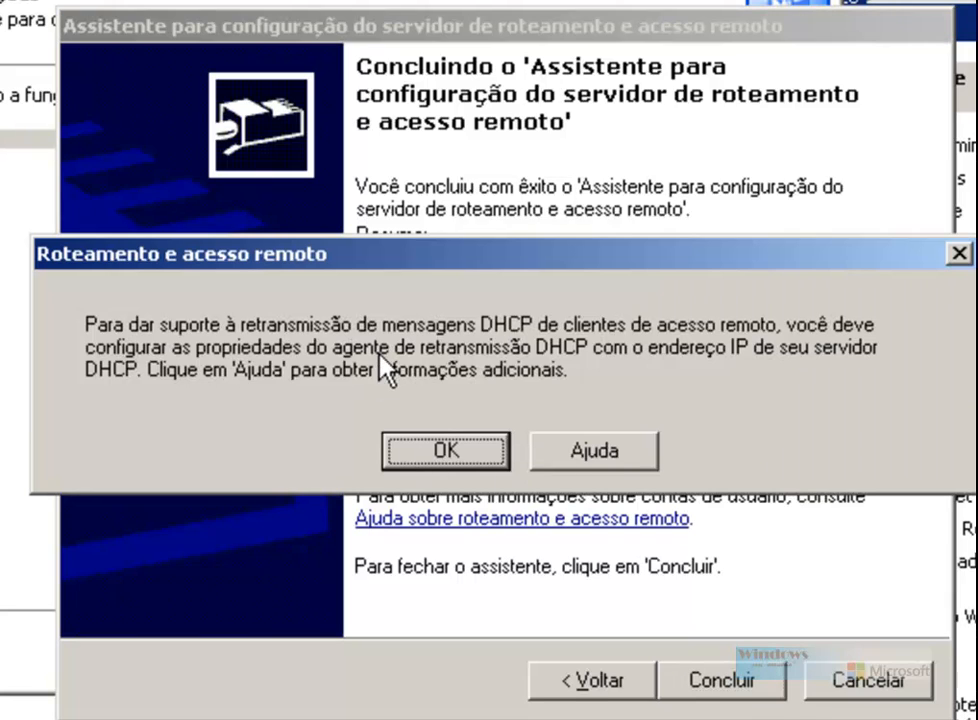
pyautogui.click(463, 455)
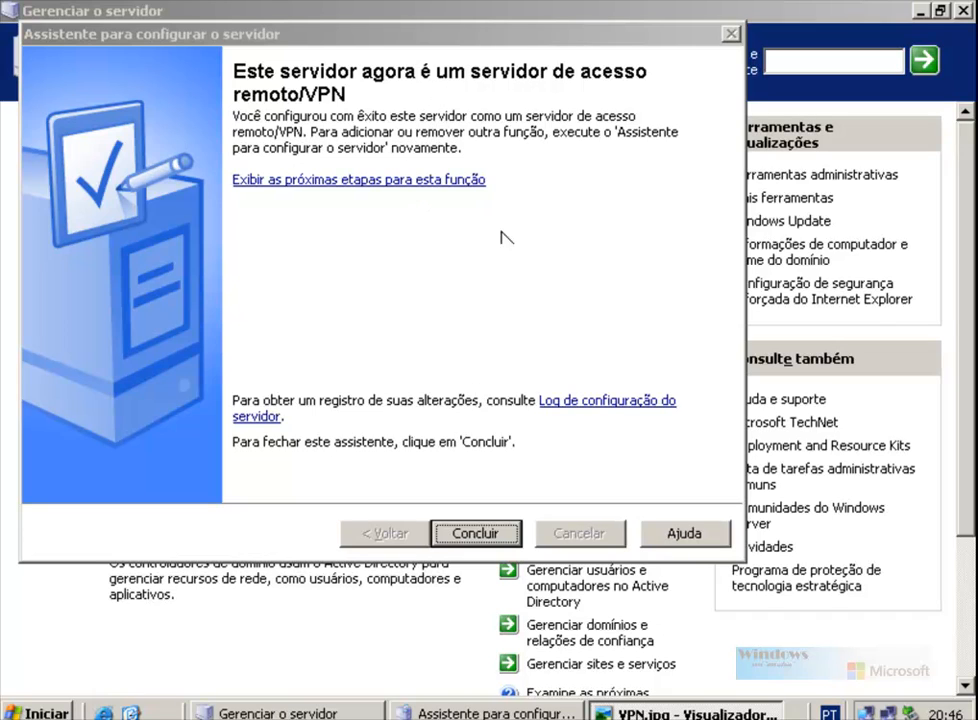
# Step: Close Gerenciar o servidor and open Roteamento e acesso remoto maximized
pyautogui.click(476, 531)
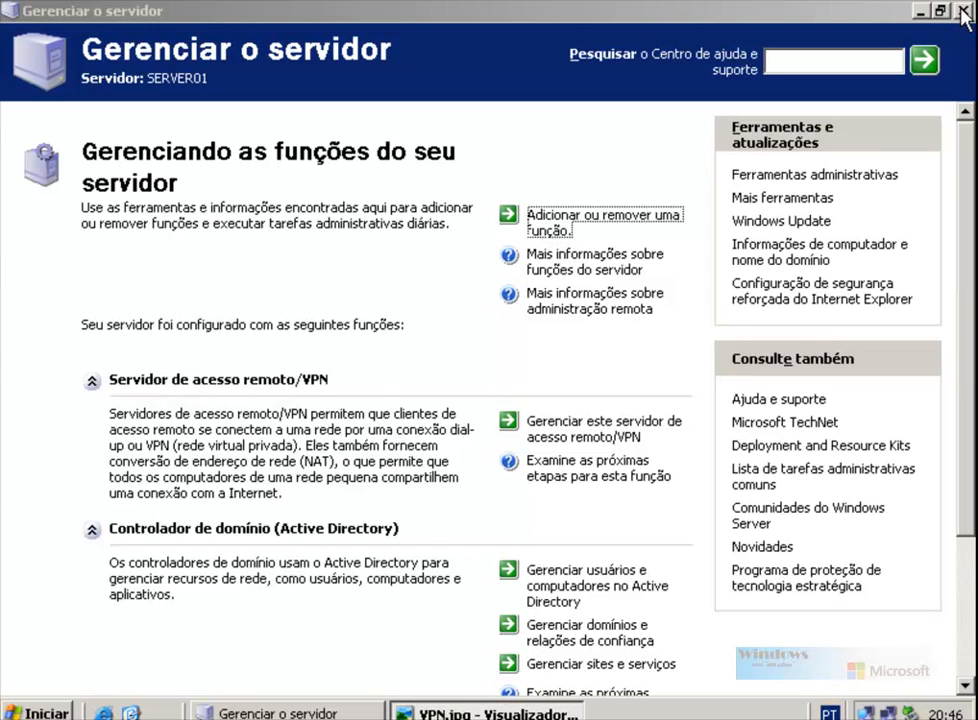
pyautogui.hotkey('alt', 'F4')
pyautogui.click(35, 713)
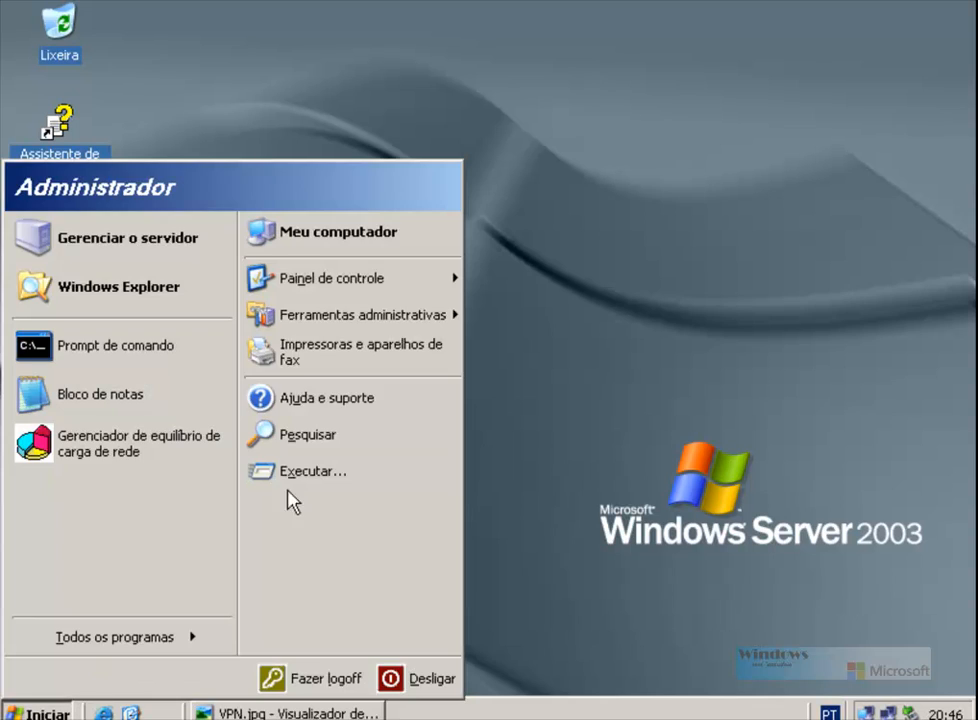
pyautogui.moveTo(388, 330)
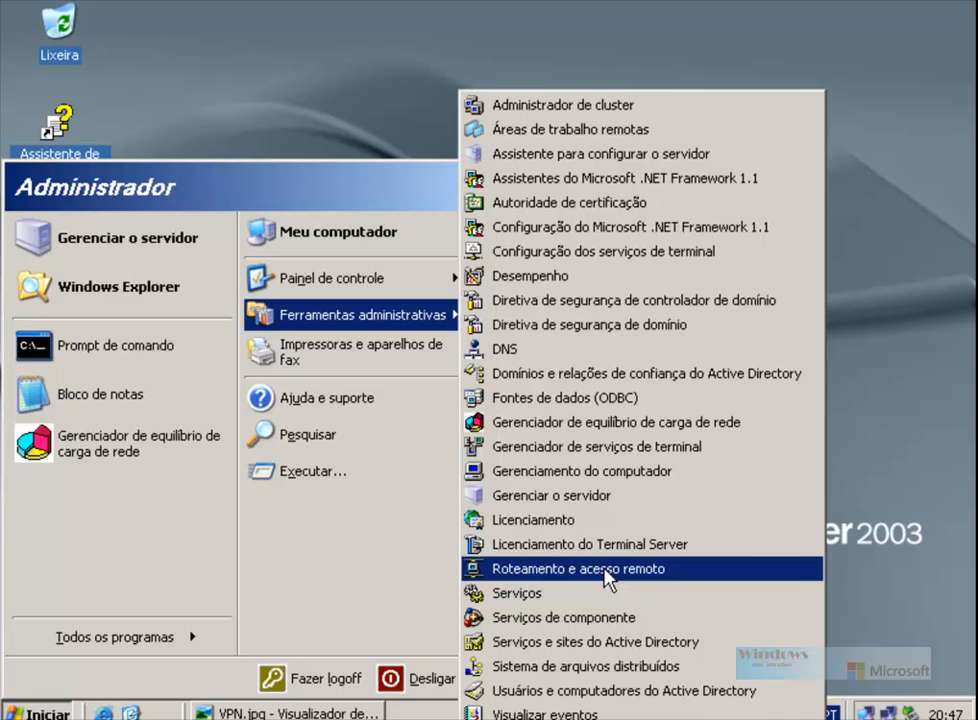
pyautogui.click(606, 579)
pyautogui.click(884, 70)
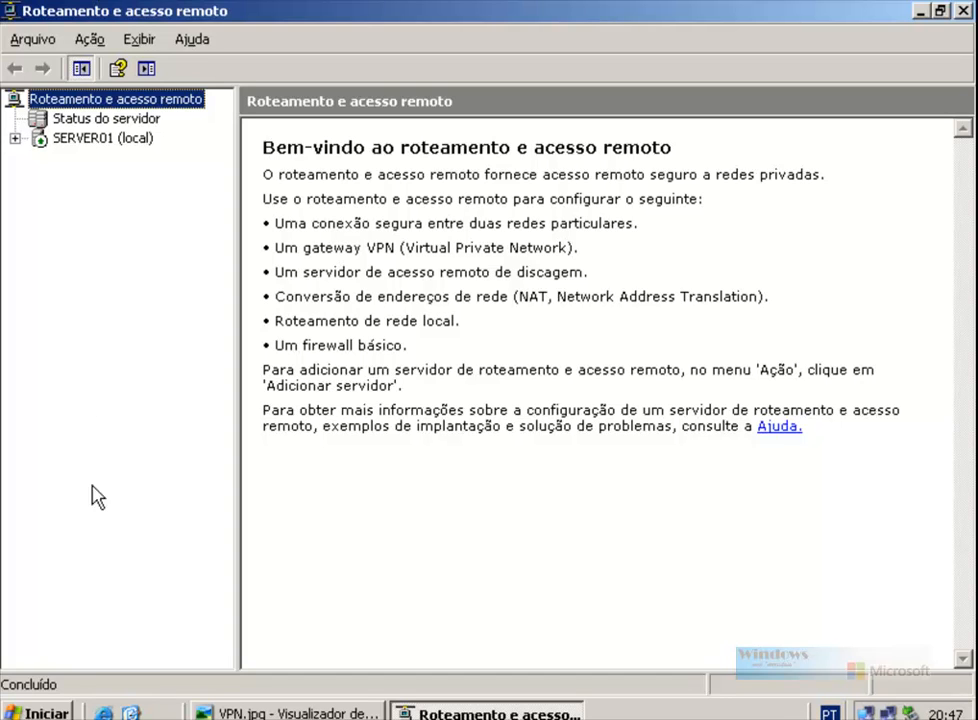
# Step: Launch Usuários e computadores do Active Directory and minimize the Roteamento e acesso remoto console
pyautogui.click(38, 713)
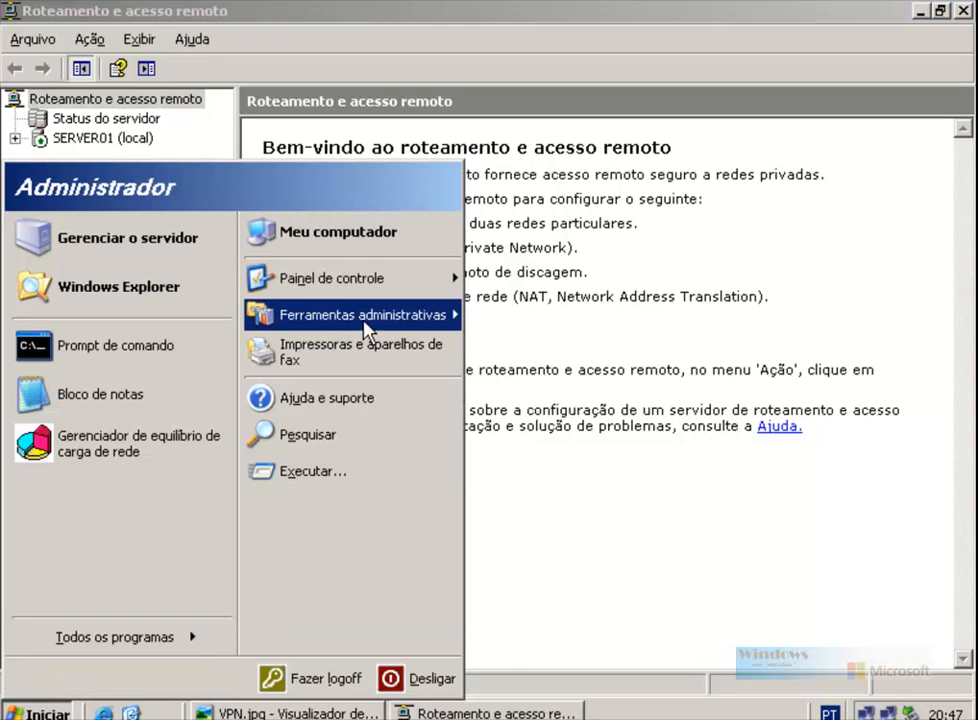
pyautogui.moveTo(396, 318)
pyautogui.click(566, 692)
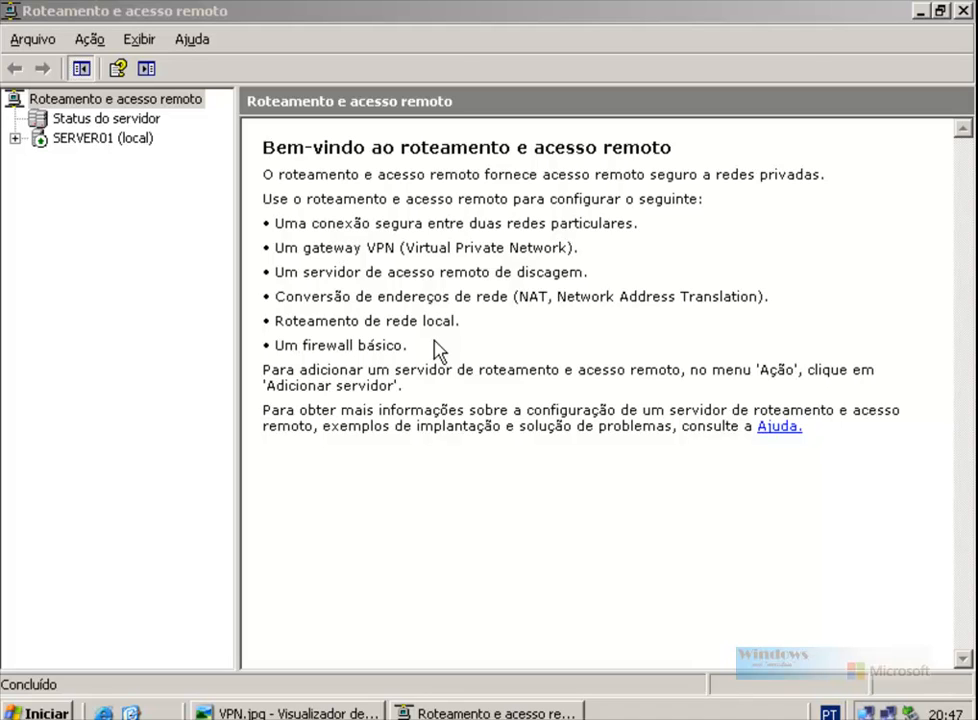
pyautogui.click(800, 70)
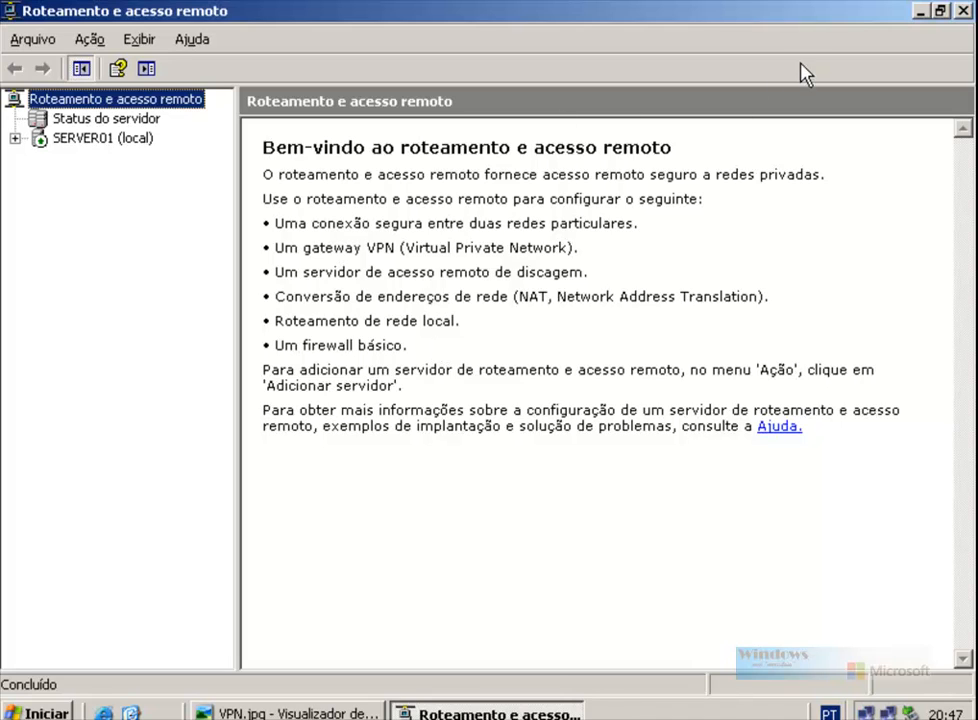
pyautogui.click(921, 12)
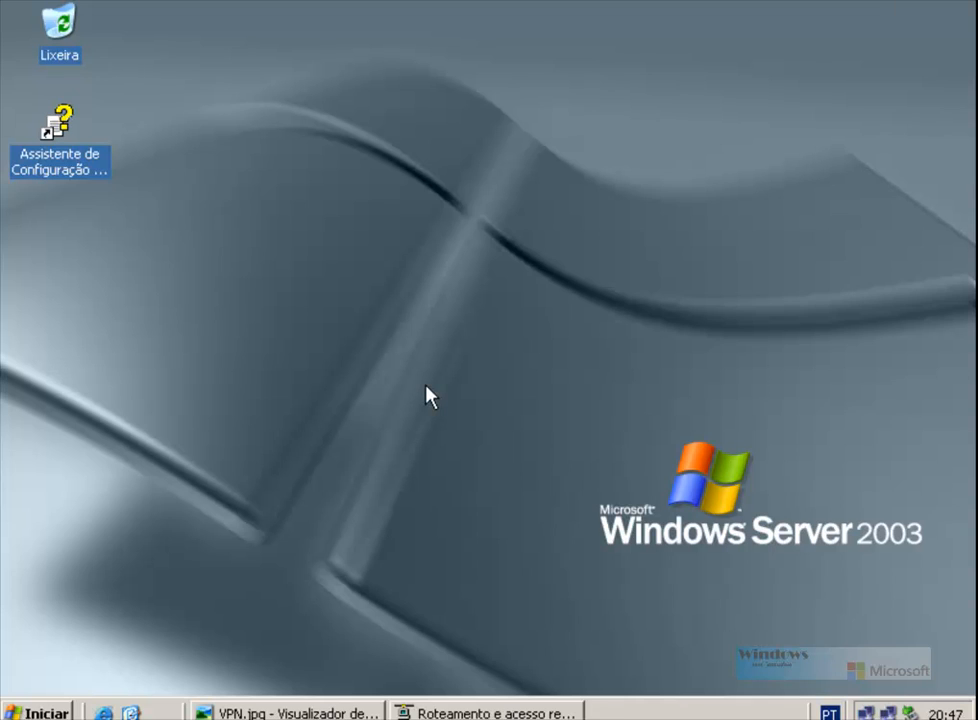
# Step: Open Active Directory Users and Computers and select the denirow.net domain
pyautogui.click(55, 712)
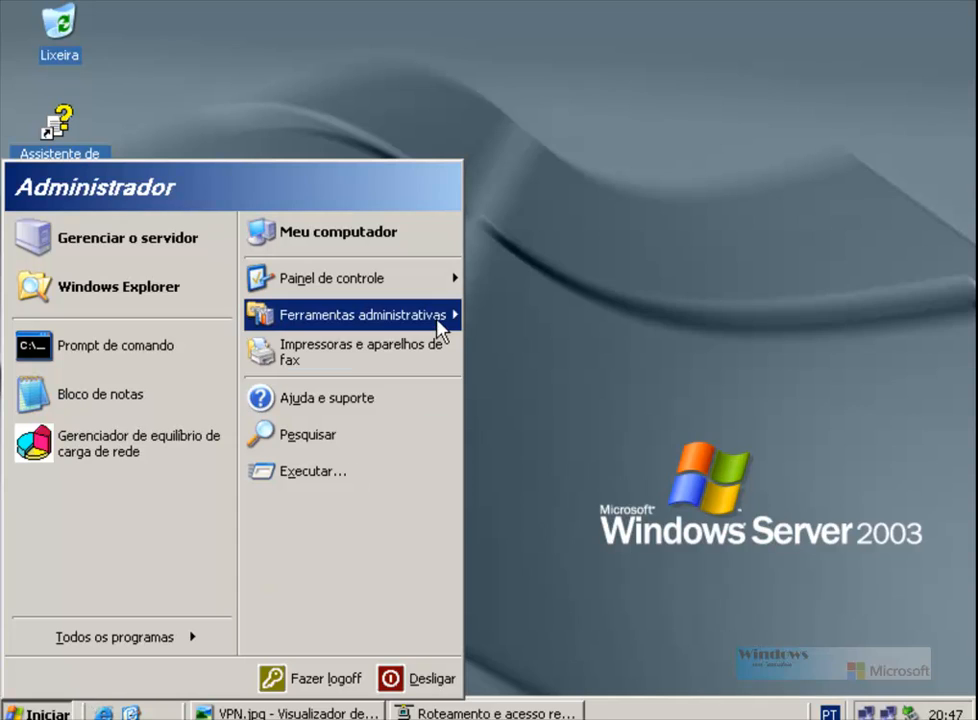
pyautogui.moveTo(443, 322)
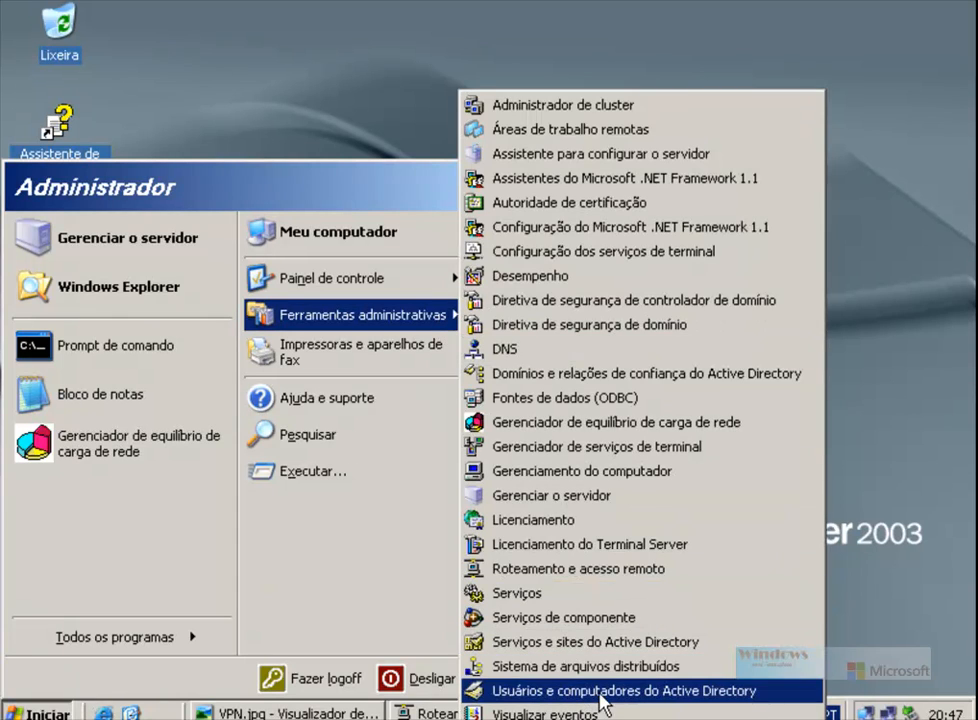
pyautogui.click(601, 692)
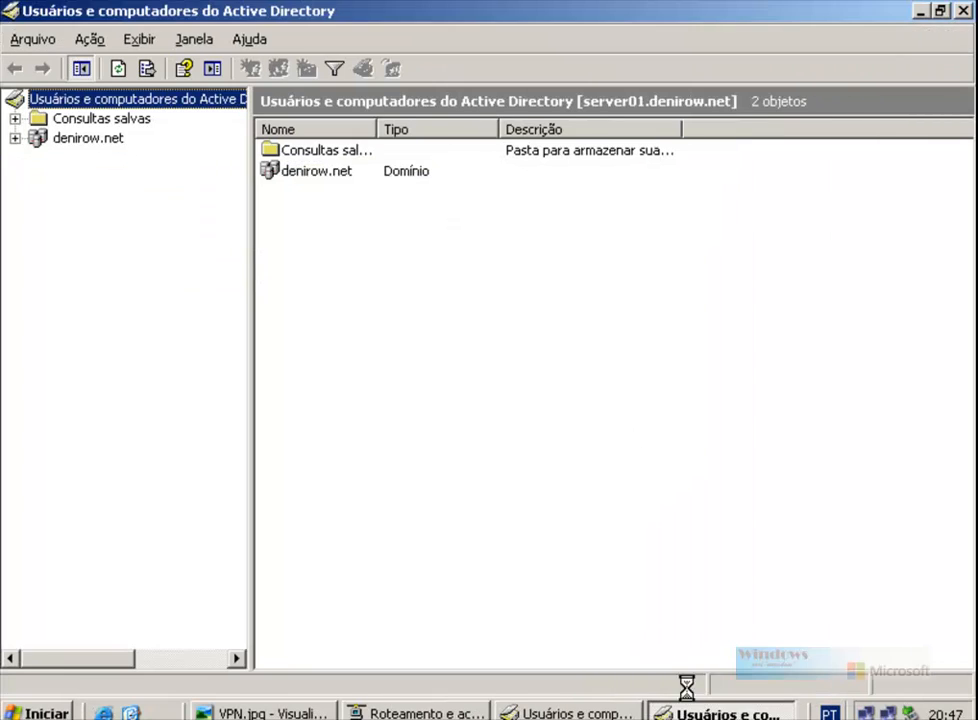
pyautogui.click(966, 11)
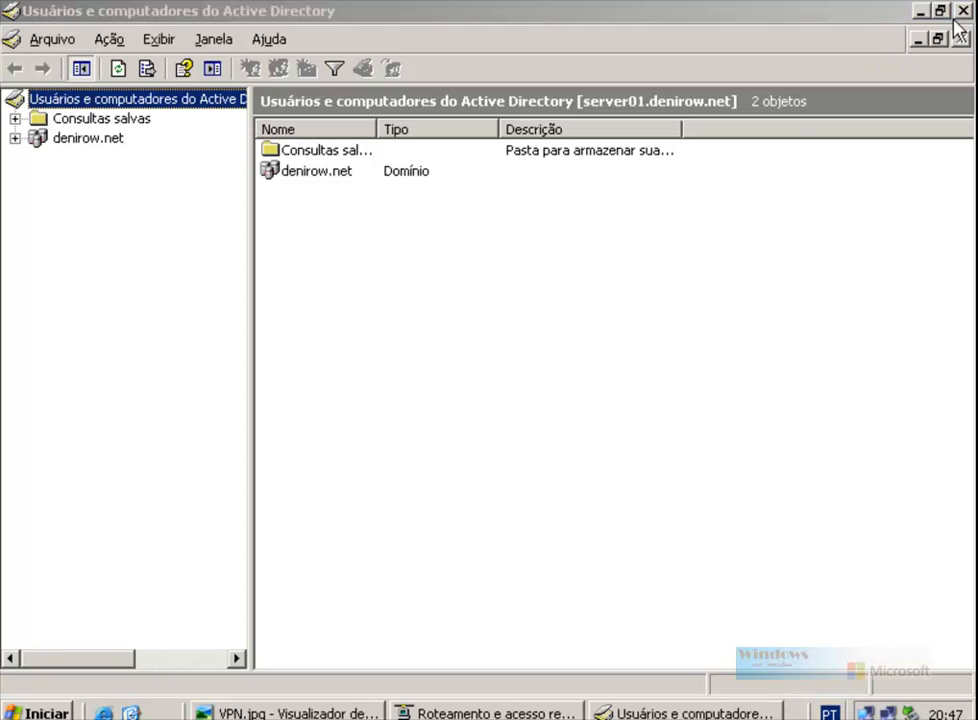
pyautogui.click(284, 12)
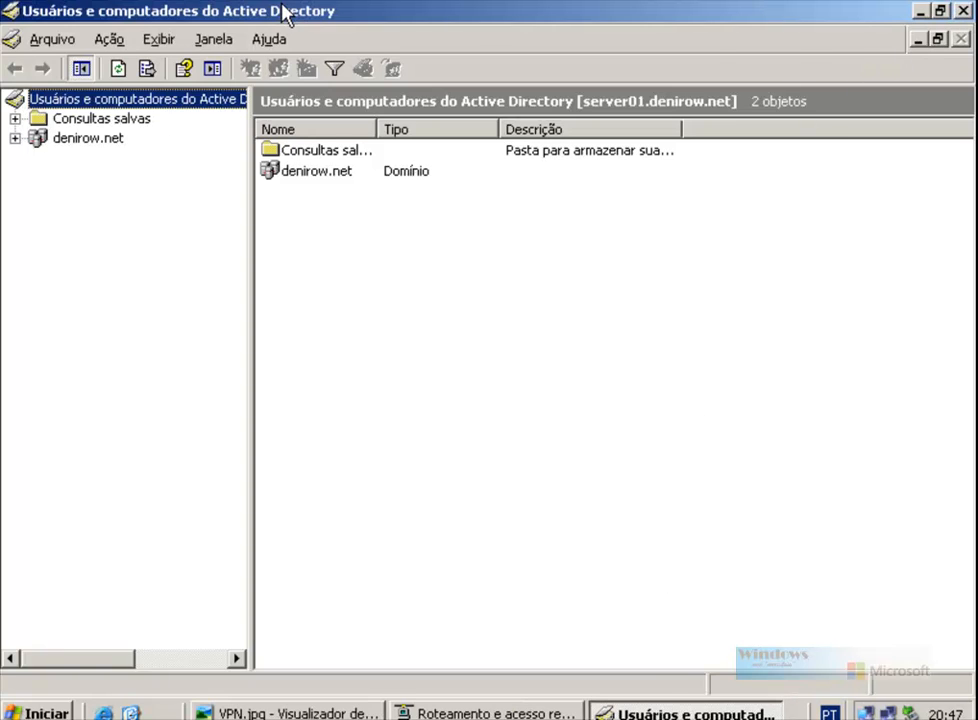
pyautogui.click(15, 138)
pyautogui.click(81, 141)
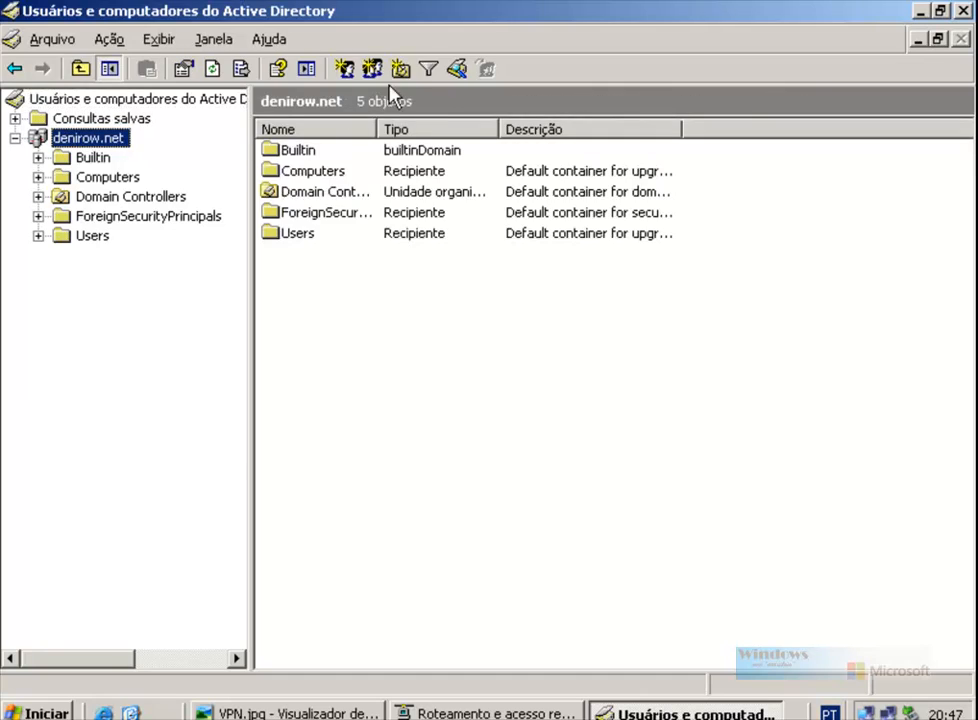
# Step: Create the organizational unit Alunos under denirow.net
pyautogui.click(399, 68)
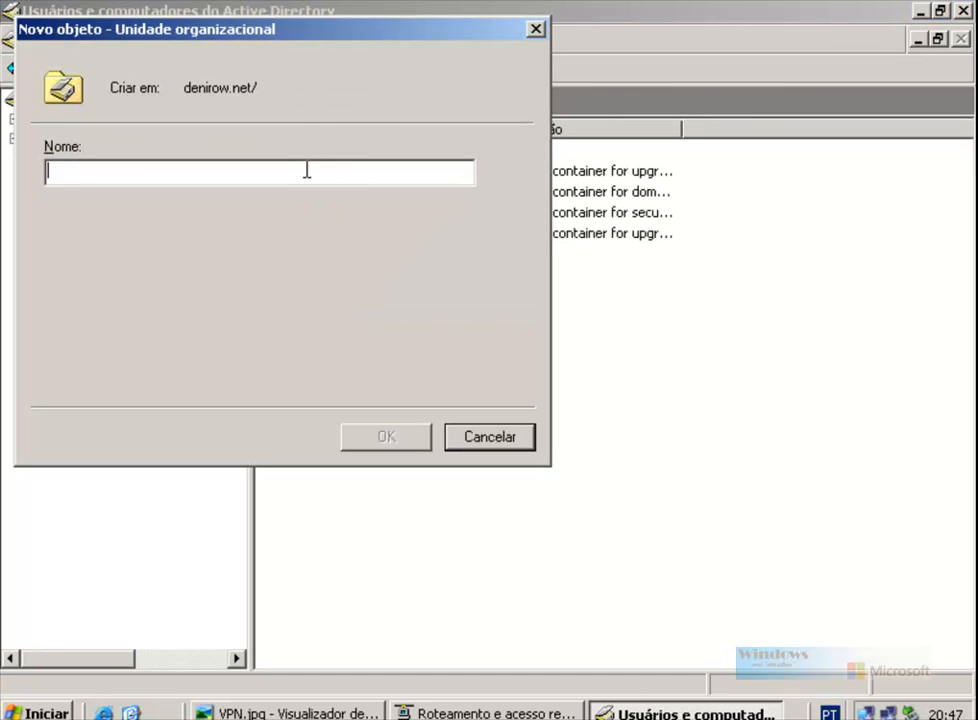
pyautogui.write('Alunos')
pyautogui.press('Return')
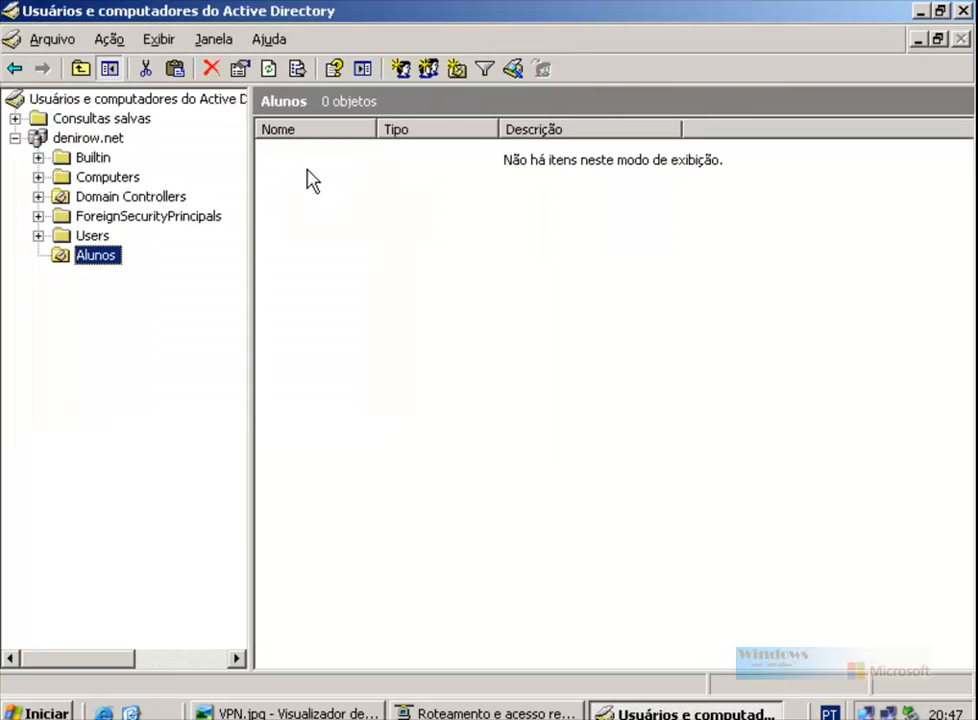
# Step: Create user aluno1 in Alunos with a password the user cannot change, then close the console
pyautogui.click(401, 70)
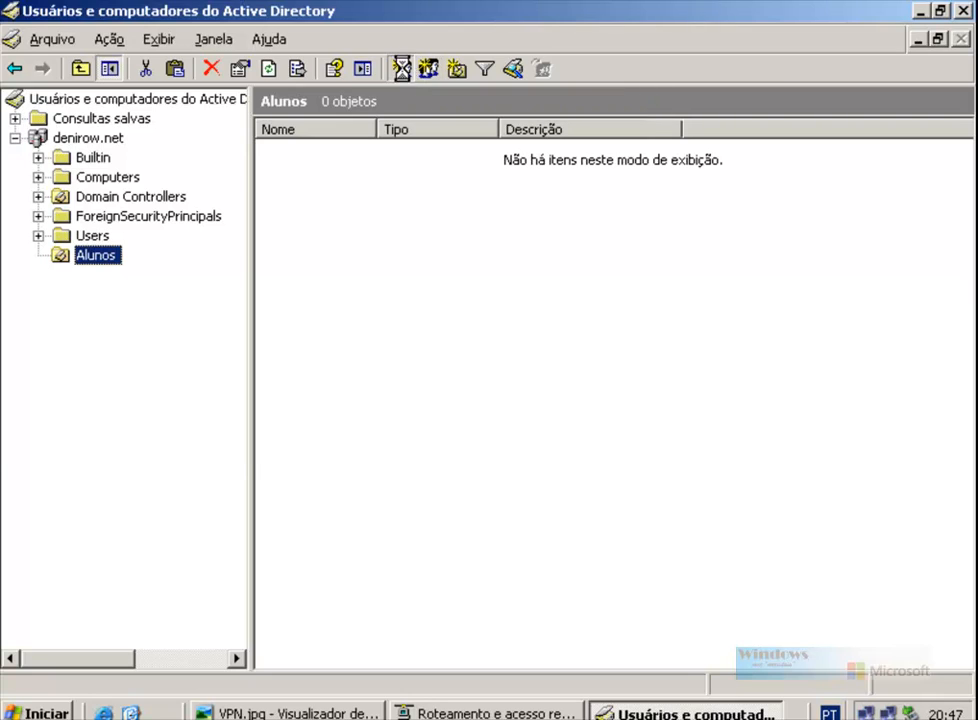
pyautogui.write('aluno1')
pyautogui.press('Tab')
pyautogui.press('Tab')
pyautogui.press('Tab')
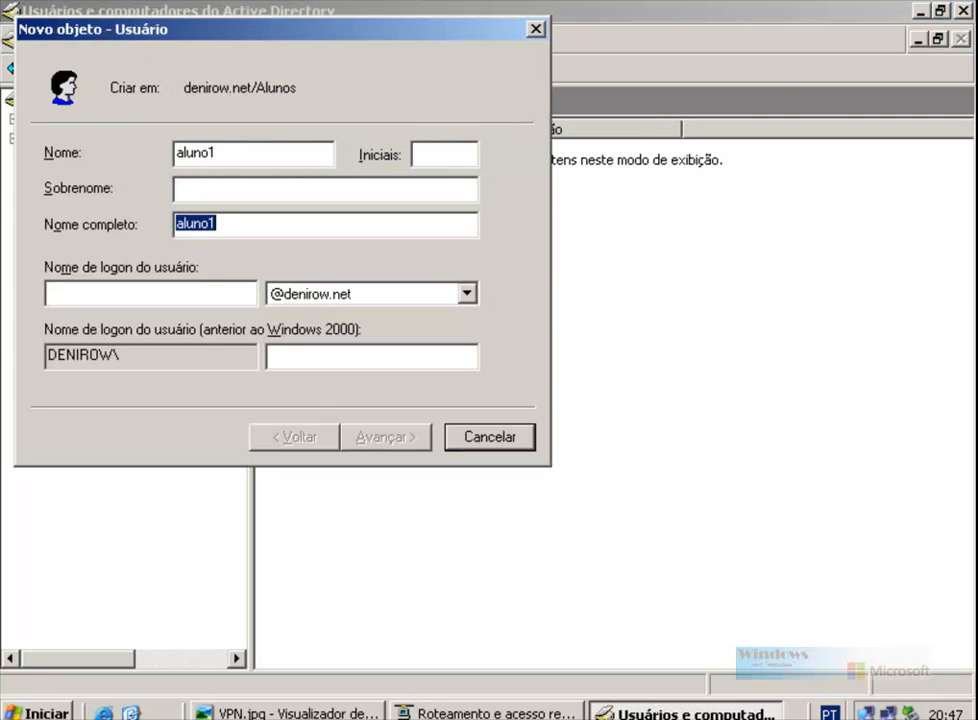
pyautogui.press('Tab')
pyautogui.write('aluno1')
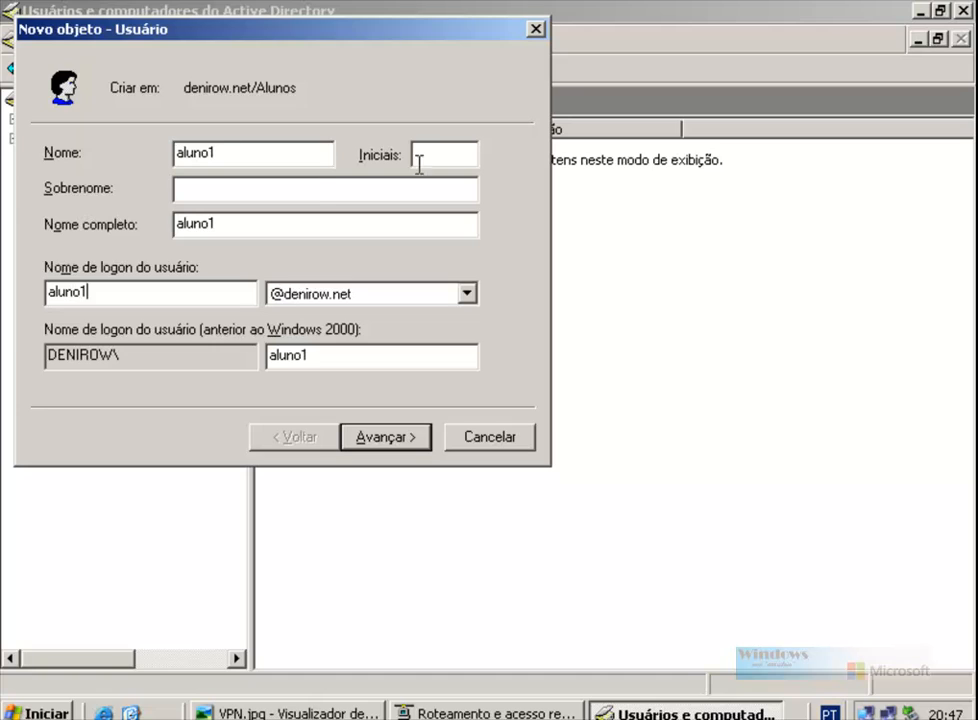
pyautogui.click(387, 441)
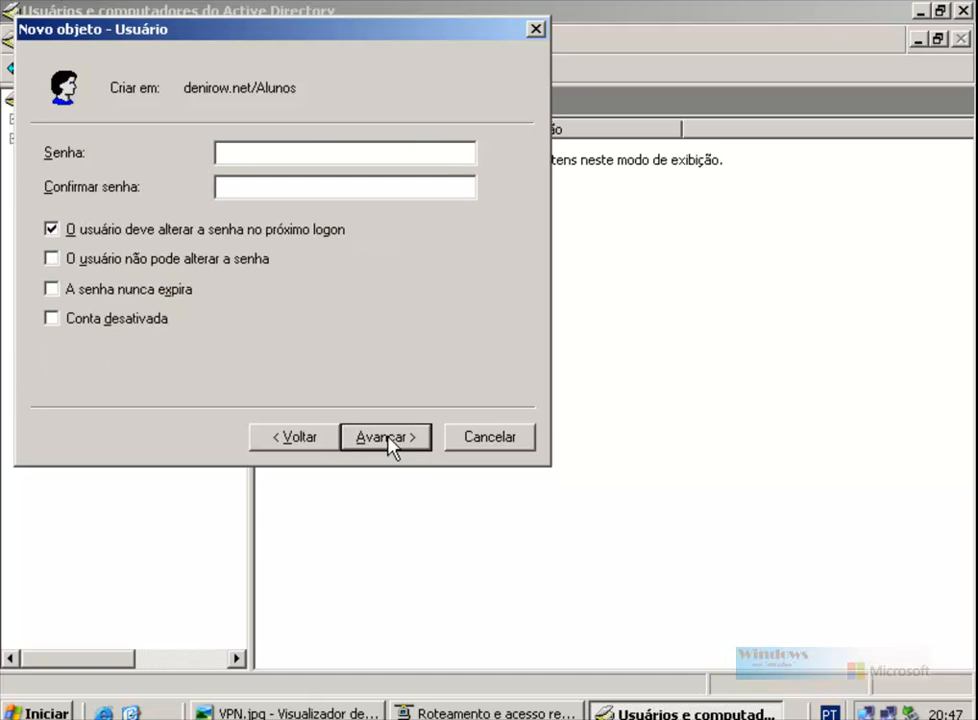
pyautogui.write('•••')
pyautogui.click(53, 229)
pyautogui.click(53, 259)
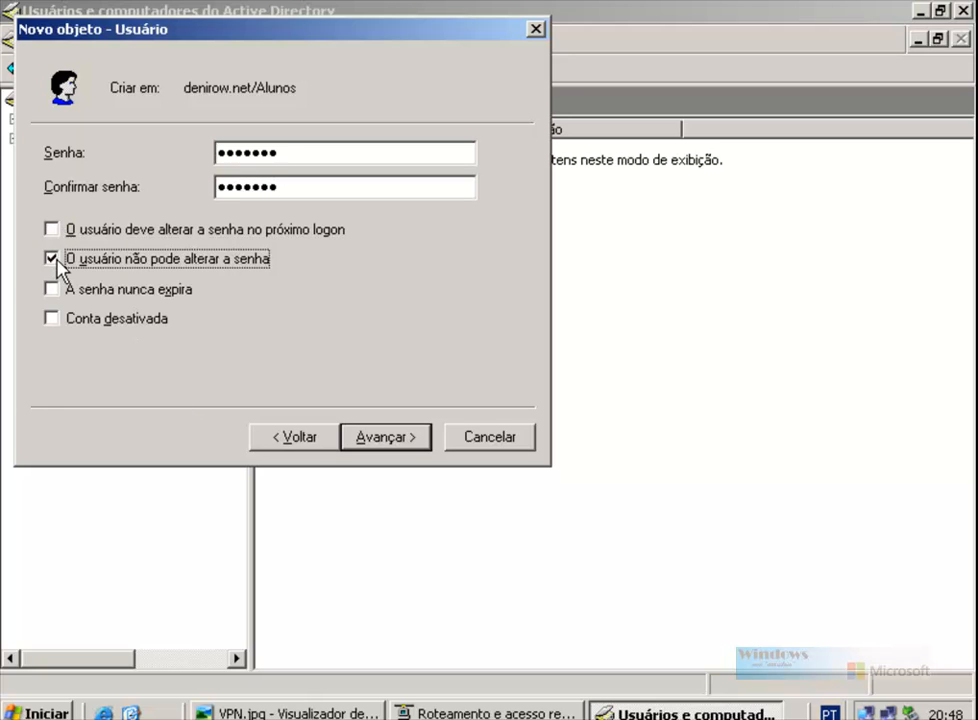
pyautogui.click(390, 437)
pyautogui.click(385, 443)
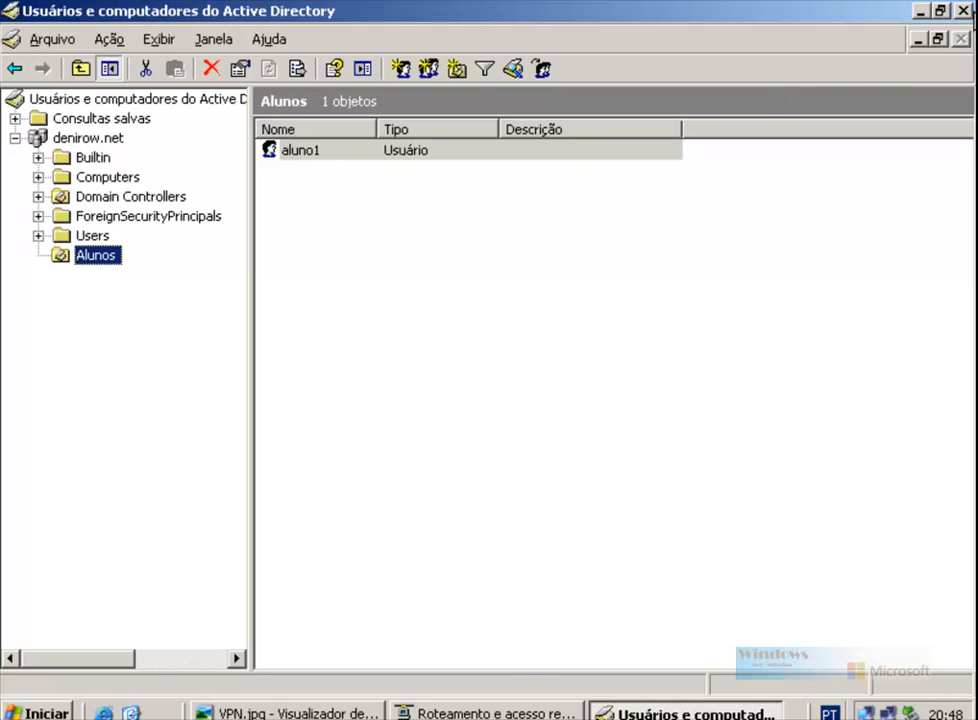
pyautogui.click(962, 11)
pyautogui.click(30, 712)
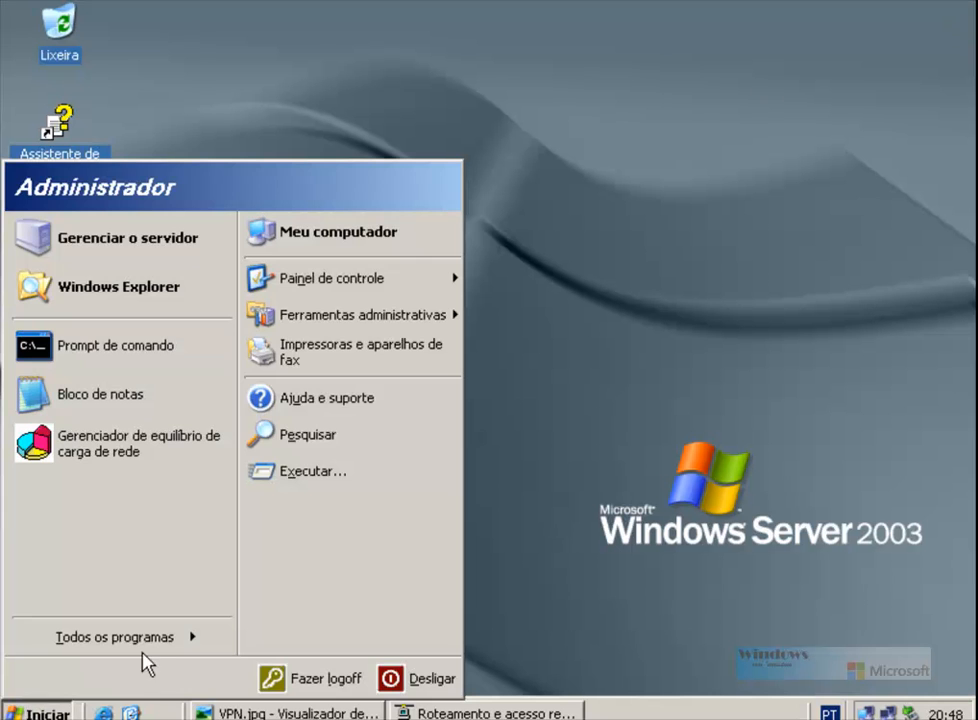
# Step: Start a new connection to the workplace network of type VPN, reaching the connection-name page
pyautogui.moveTo(408, 289)
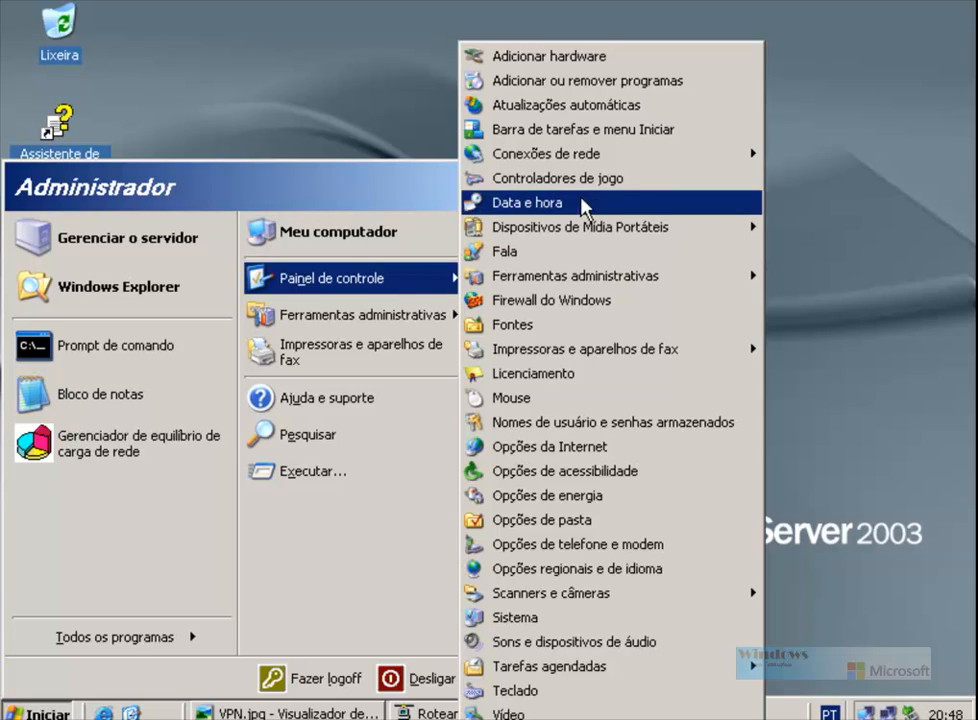
pyautogui.moveTo(592, 158)
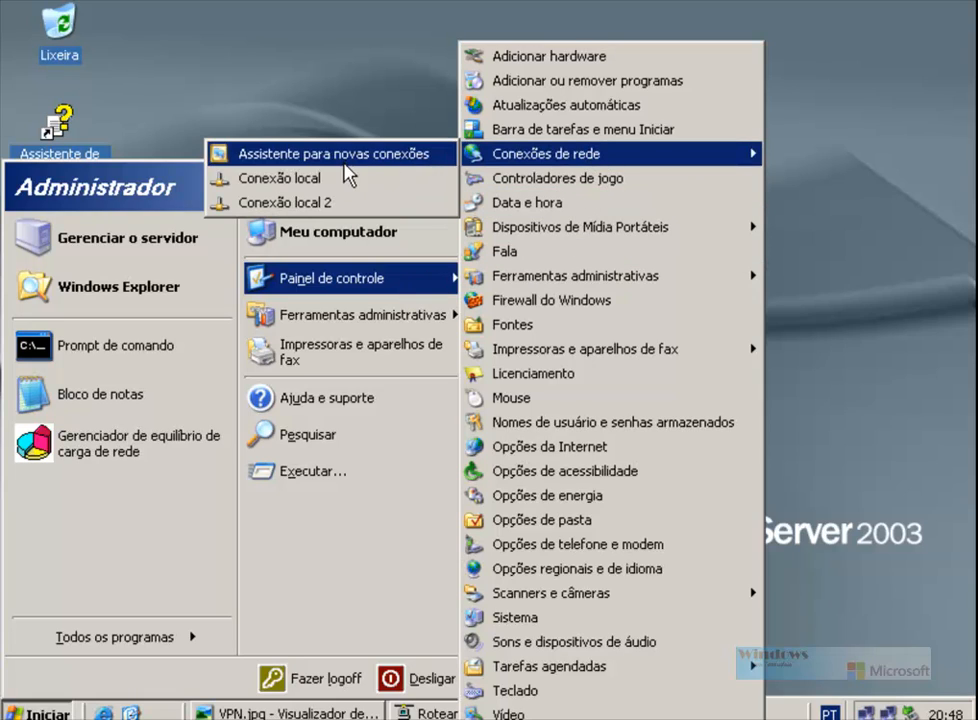
pyautogui.click(290, 153)
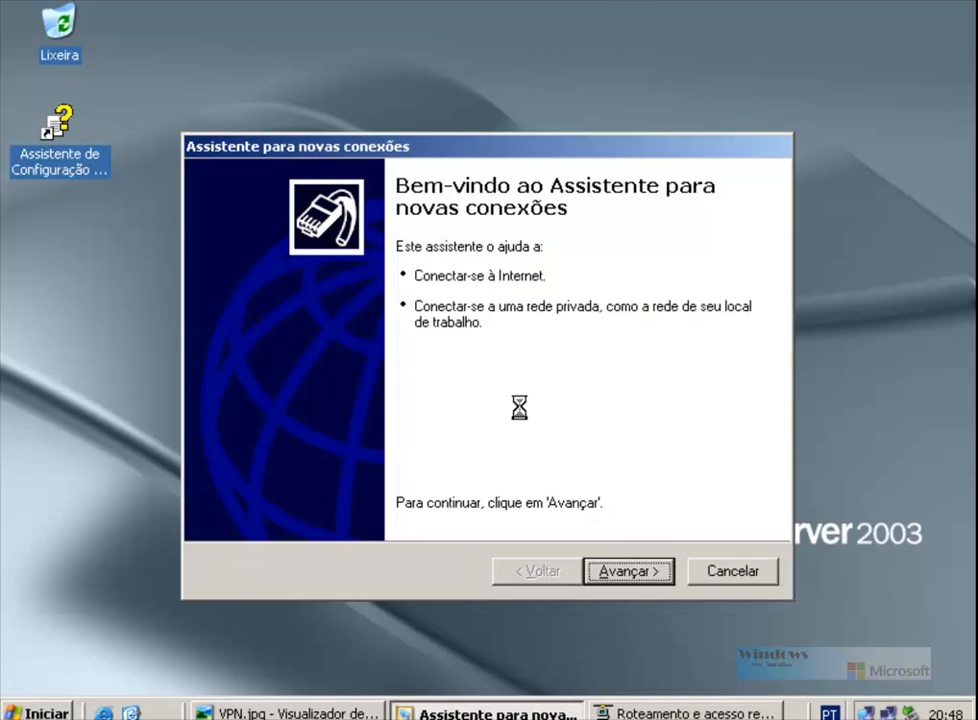
pyautogui.click(650, 579)
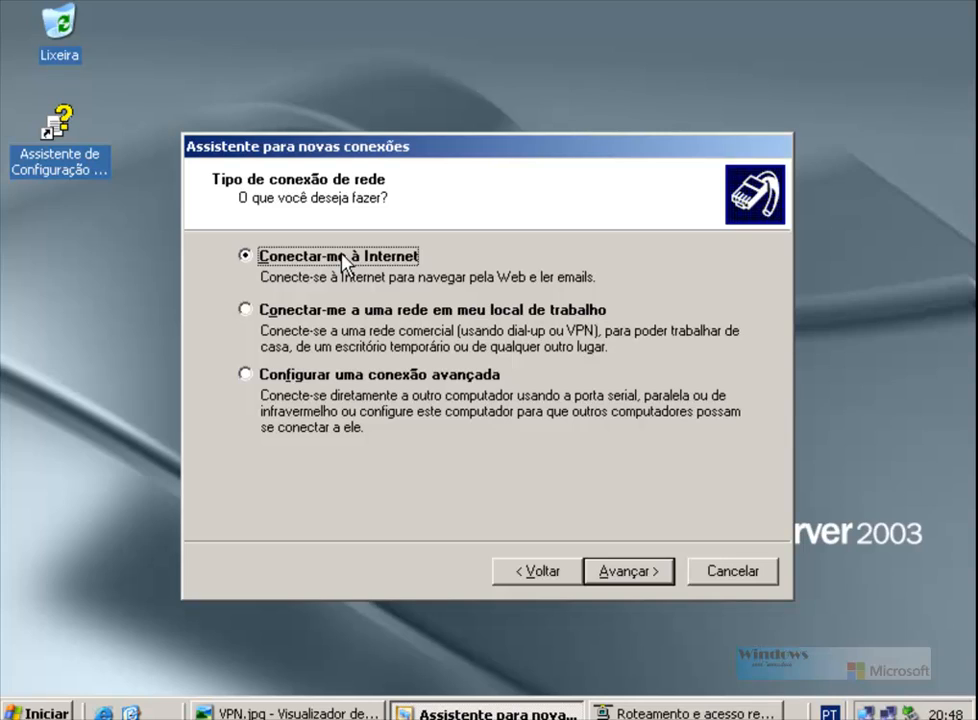
pyautogui.click(245, 309)
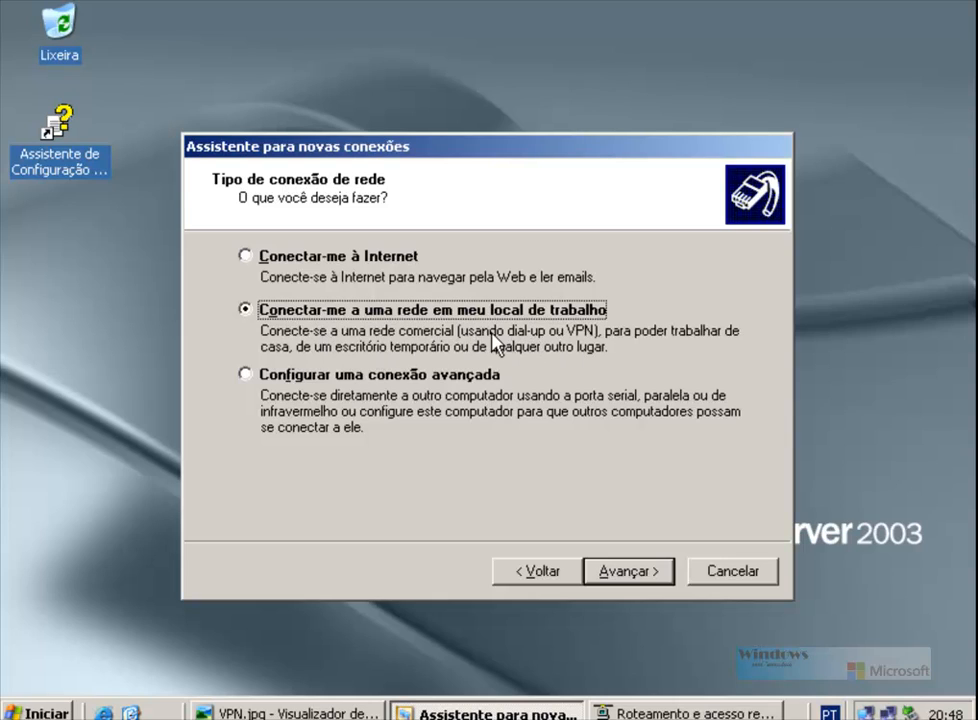
pyautogui.click(646, 573)
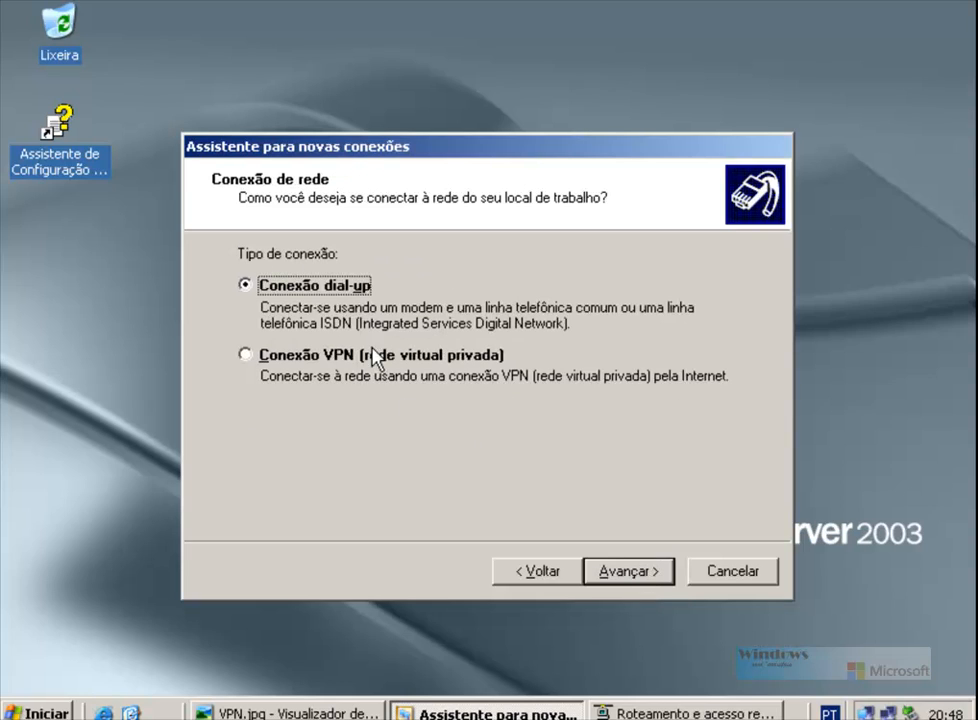
pyautogui.click(244, 356)
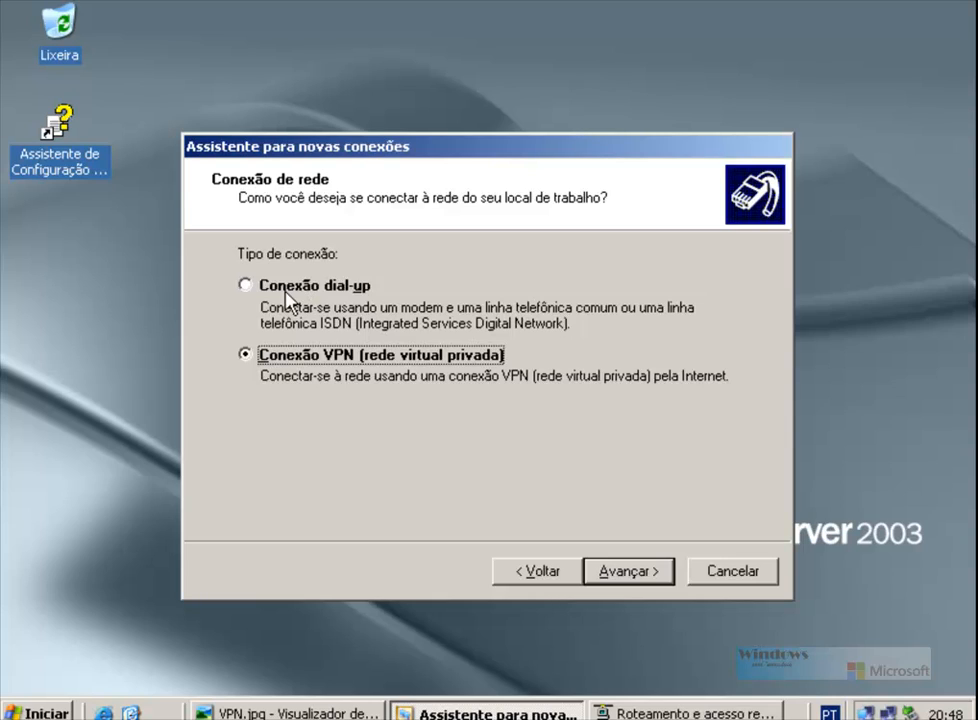
pyautogui.click(630, 572)
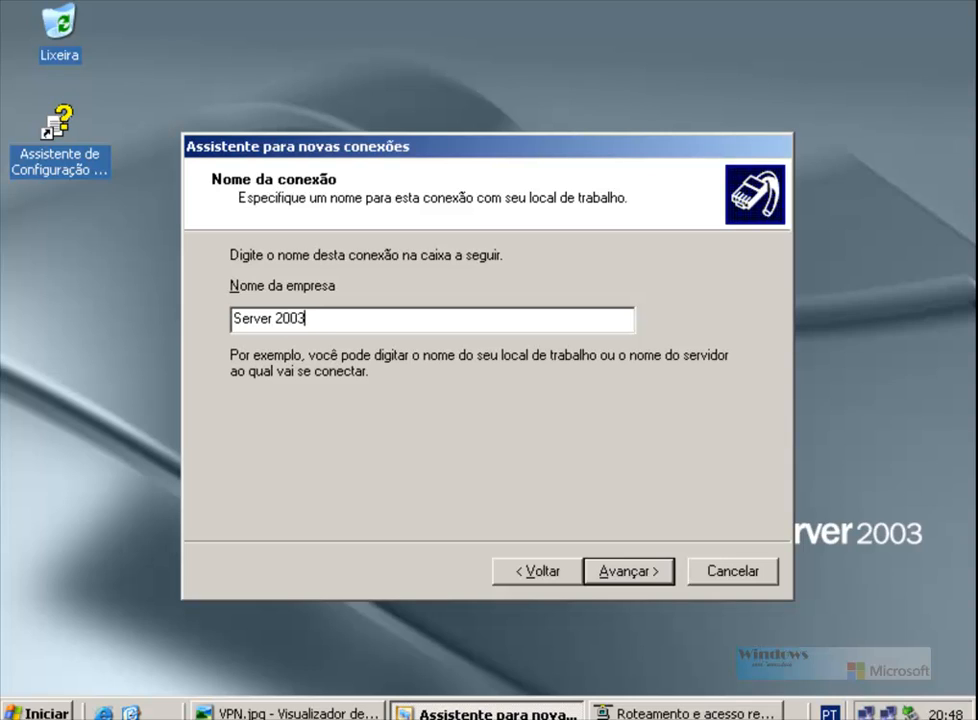
# Step: Check the network diagram and confirm VPN server address 192.168.88.130
pyautogui.click(633, 578)
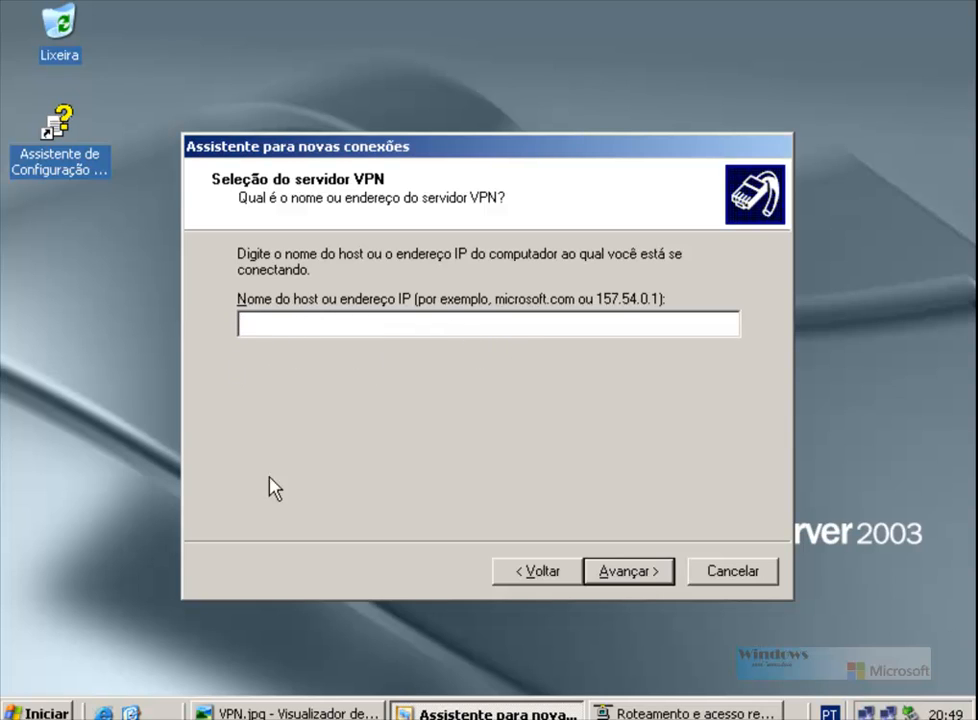
pyautogui.click(297, 711)
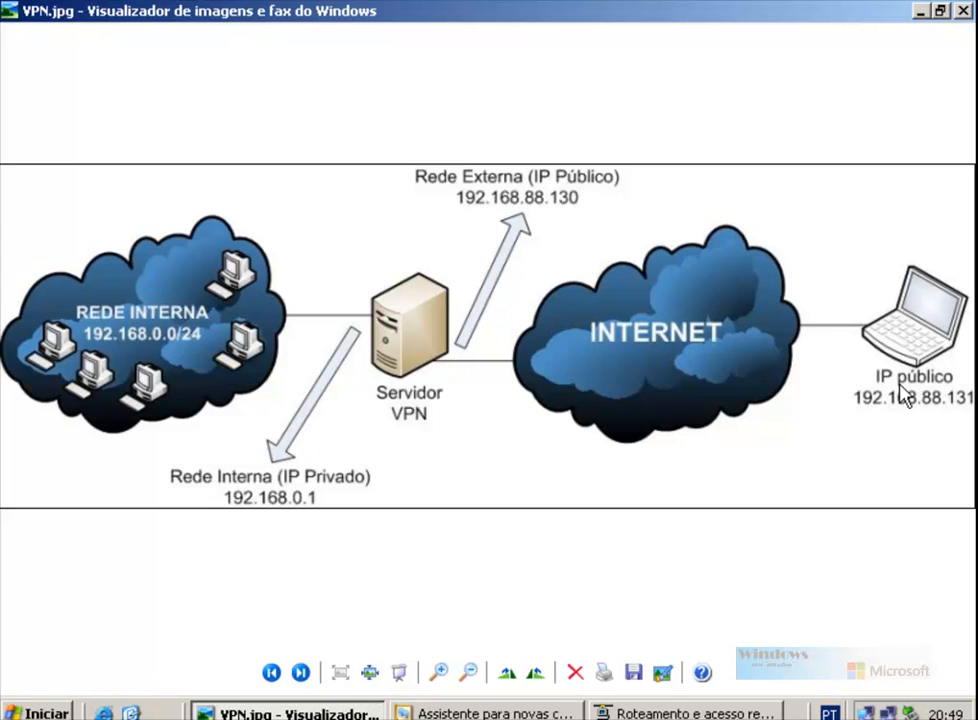
pyautogui.click(461, 712)
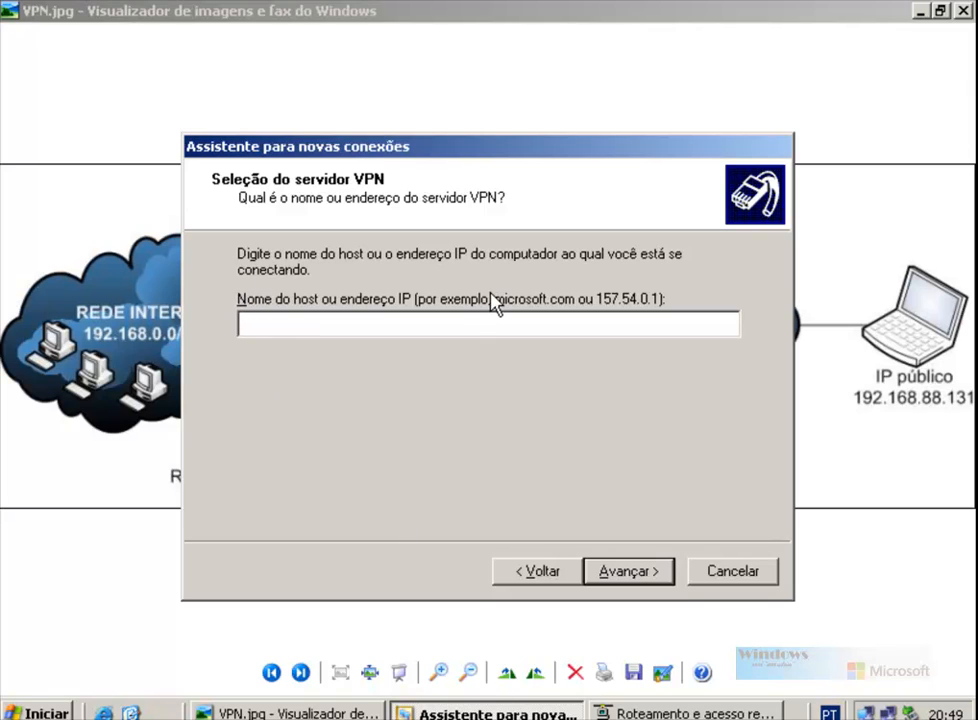
pyautogui.moveTo(511, 149); pyautogui.dragTo(520, 270)
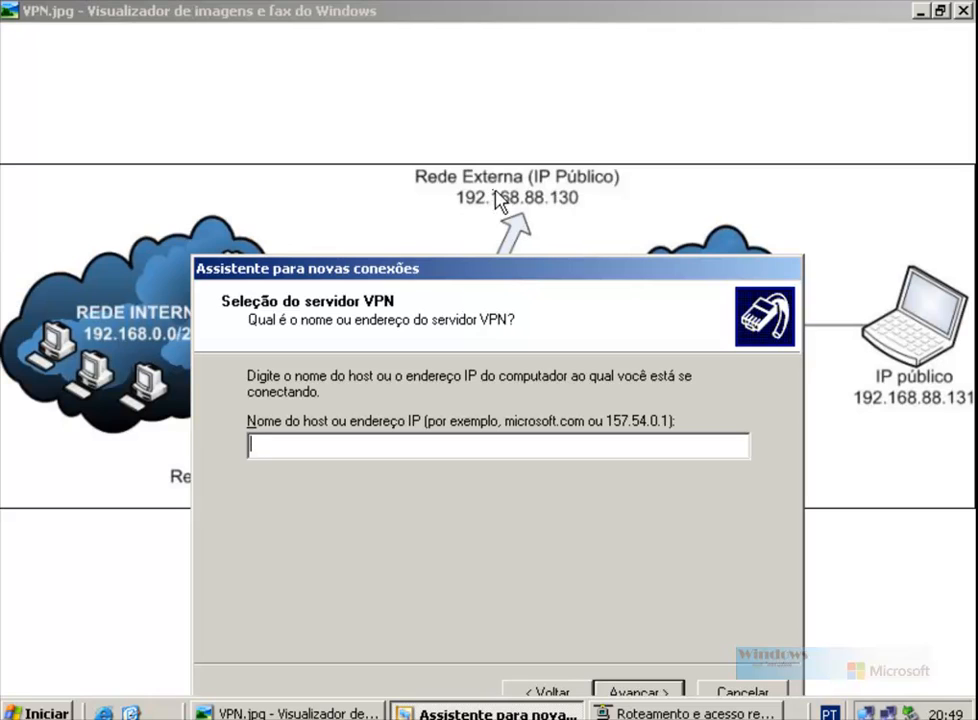
pyautogui.moveTo(520, 270); pyautogui.dragTo(528, 150)
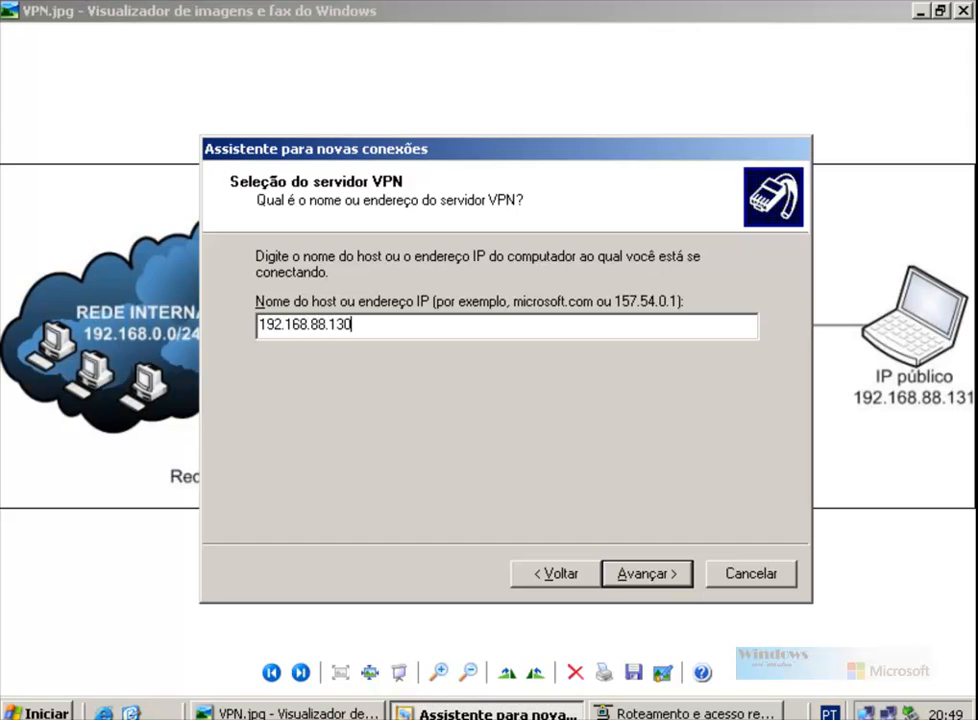
pyautogui.click(638, 574)
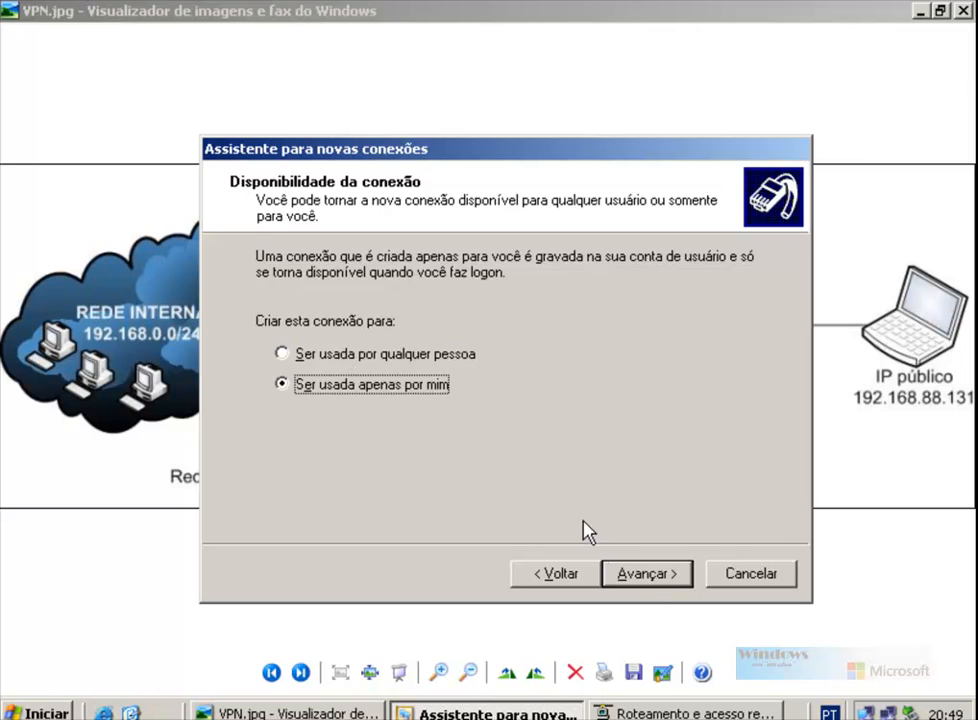
# Step: Make the connection for this user only, add a desktop shortcut, and finish
pyautogui.click(643, 575)
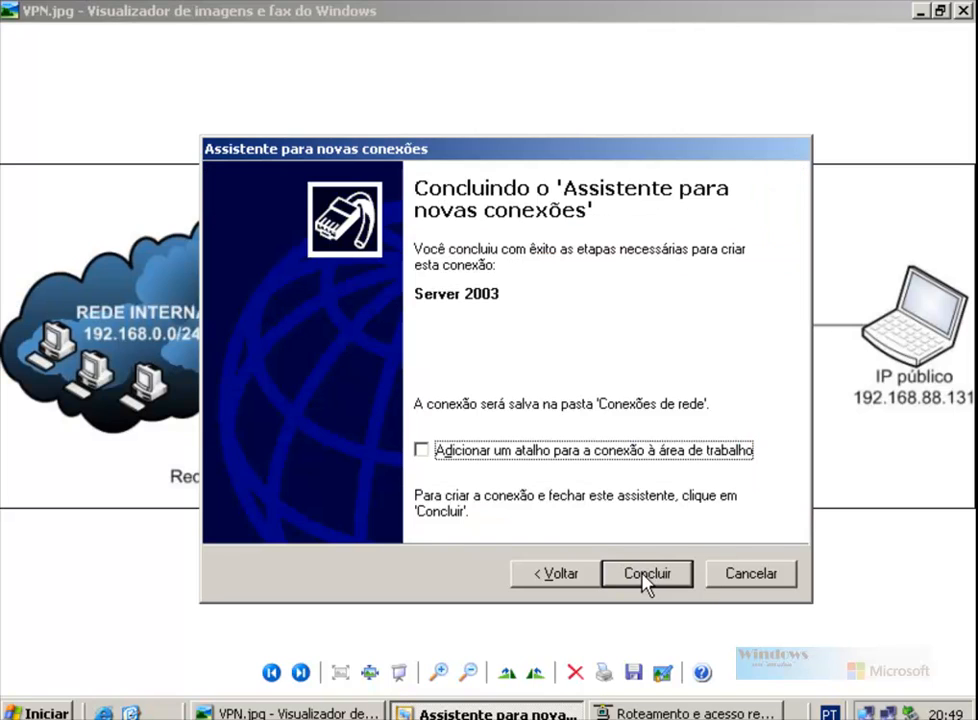
pyautogui.click(479, 459)
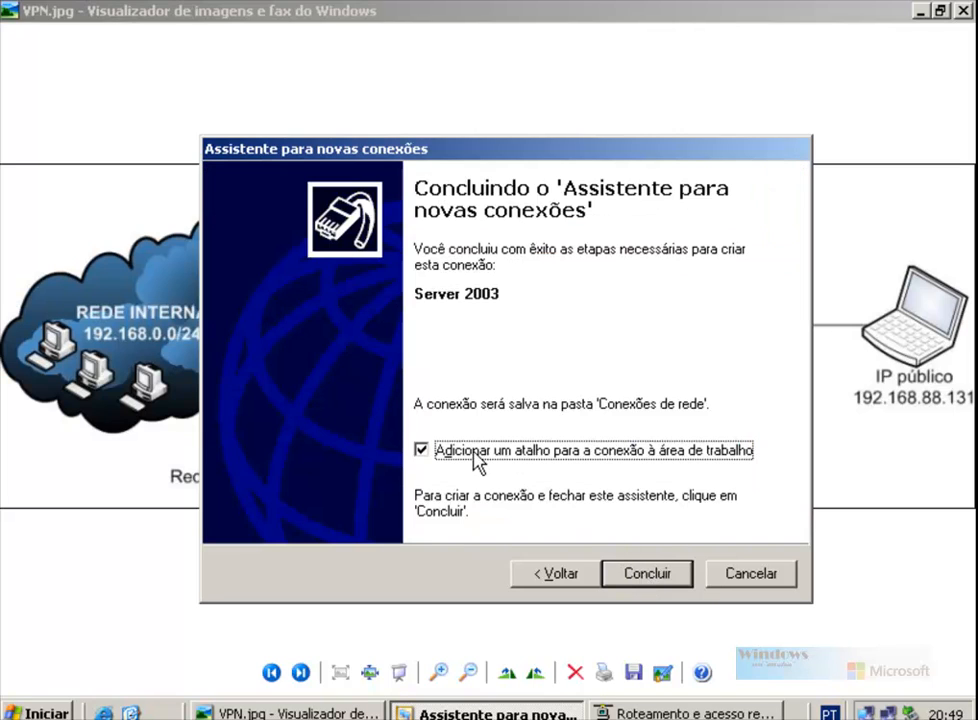
pyautogui.click(652, 574)
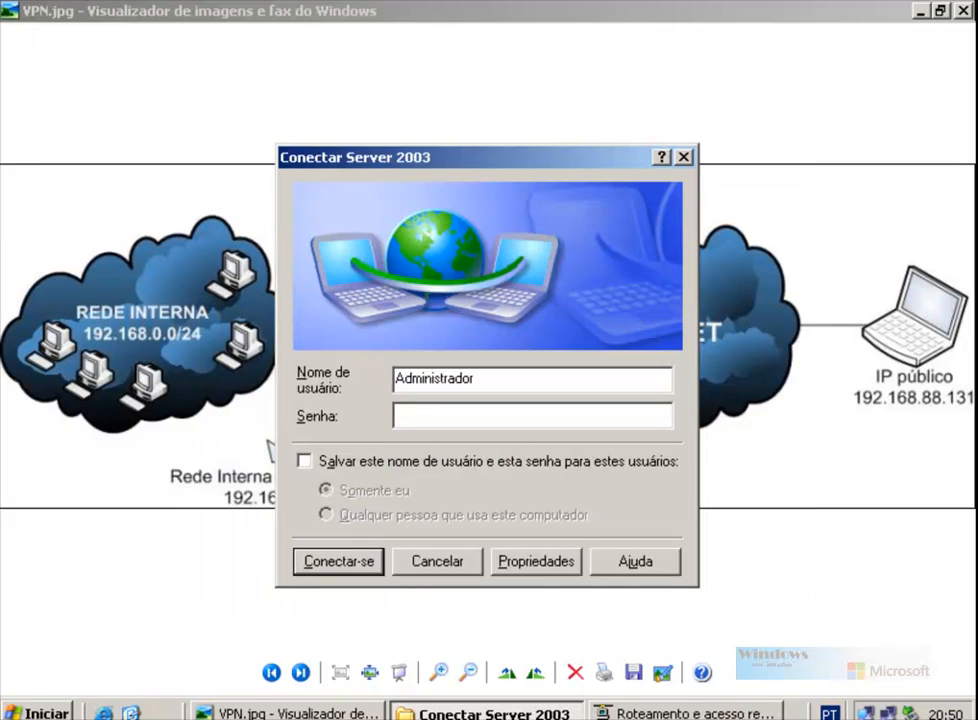
# Step: Close the diagram viewer, then open the Server 2003 logon prompt from the desktop and cancel it
pyautogui.click(290, 712)
pyautogui.click(290, 712)
pyautogui.click(462, 566)
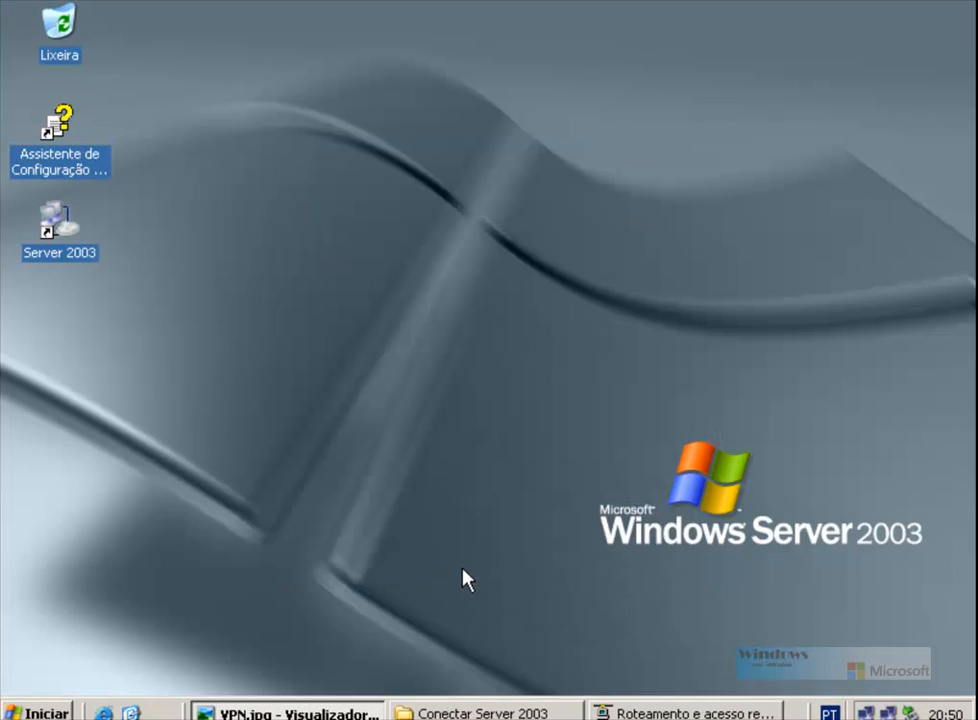
pyautogui.doubleClick(71, 224)
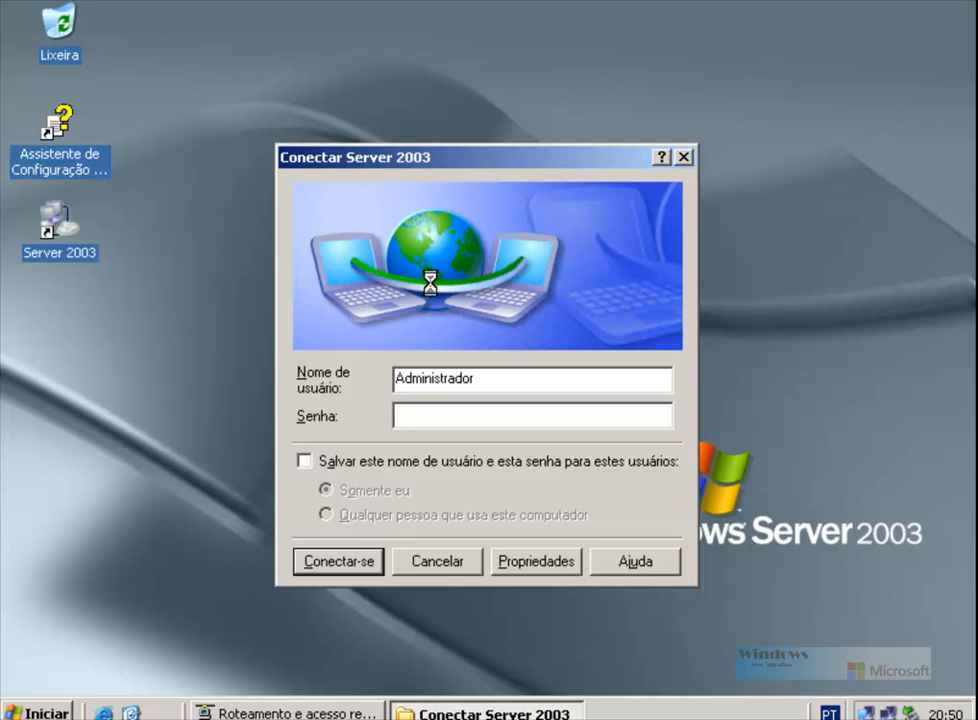
pyautogui.click(442, 562)
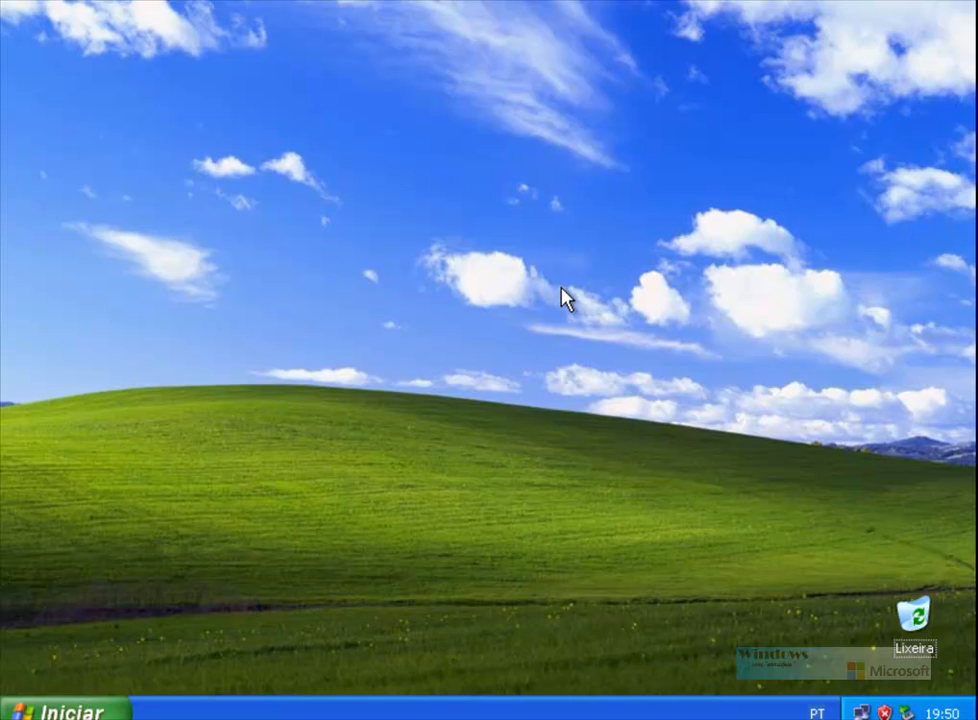
# Step: Open Painel de controle > Conexões de rede and select the Conexão local adapter
pyautogui.click(70, 710)
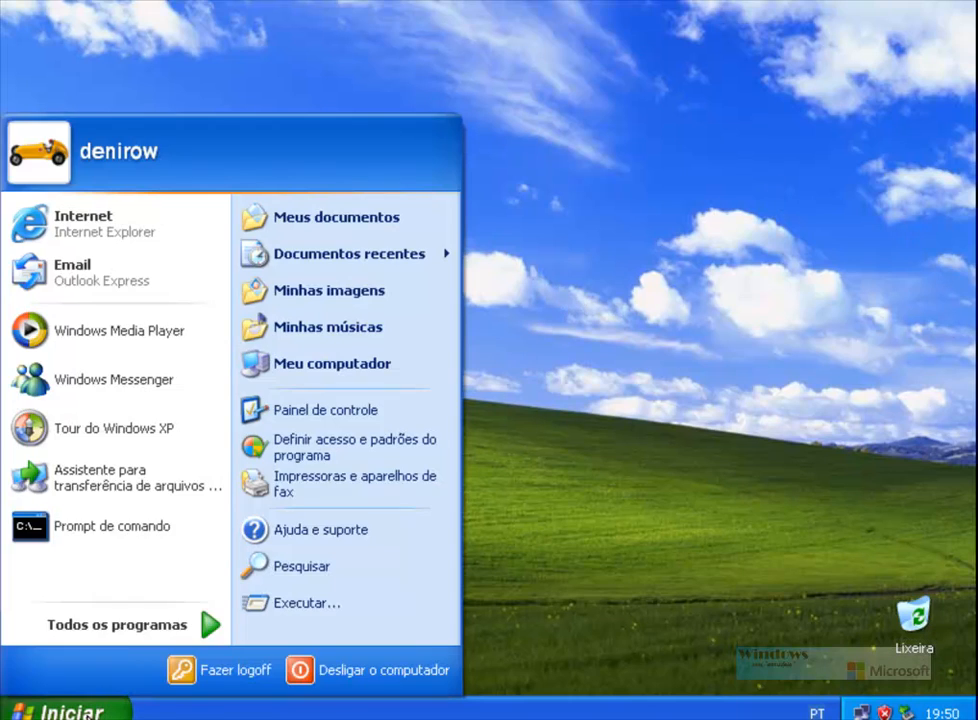
pyautogui.click(376, 411)
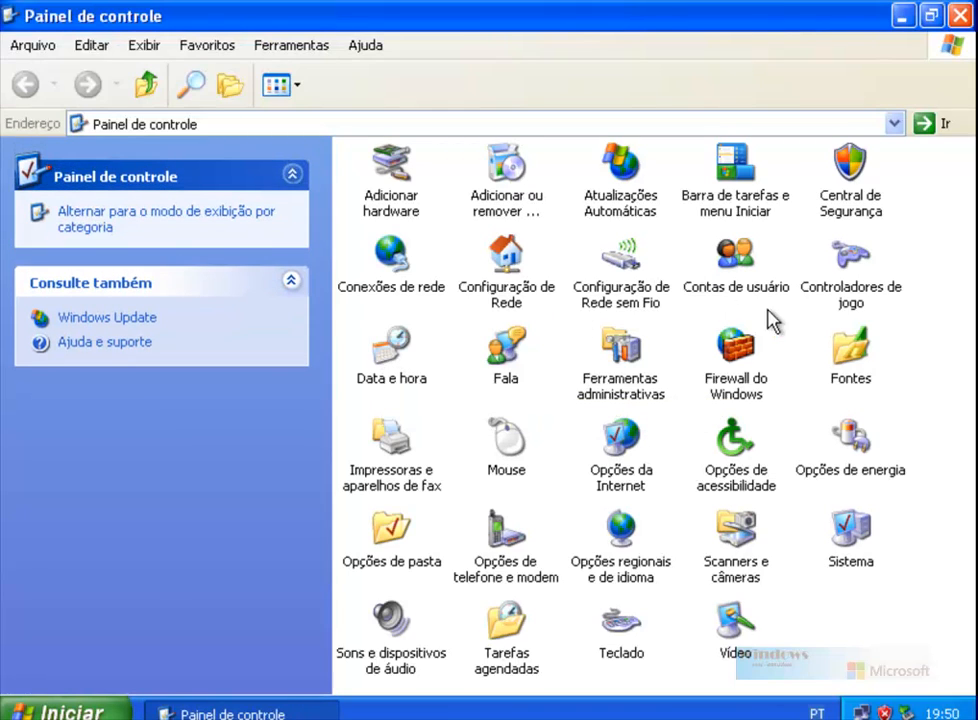
pyautogui.click(393, 258)
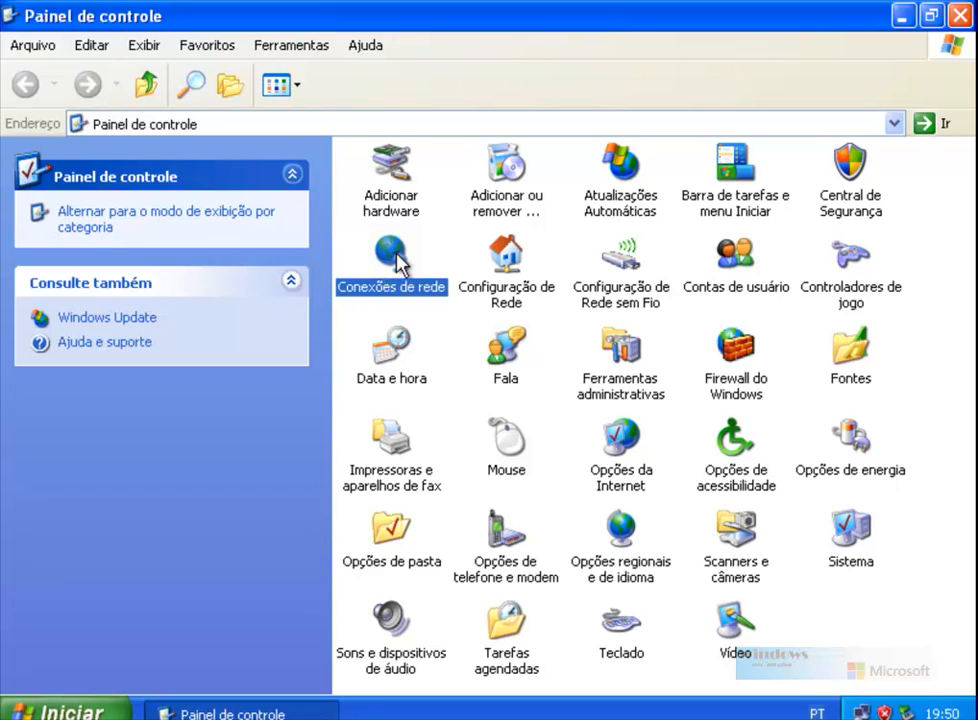
pyautogui.doubleClick(393, 258)
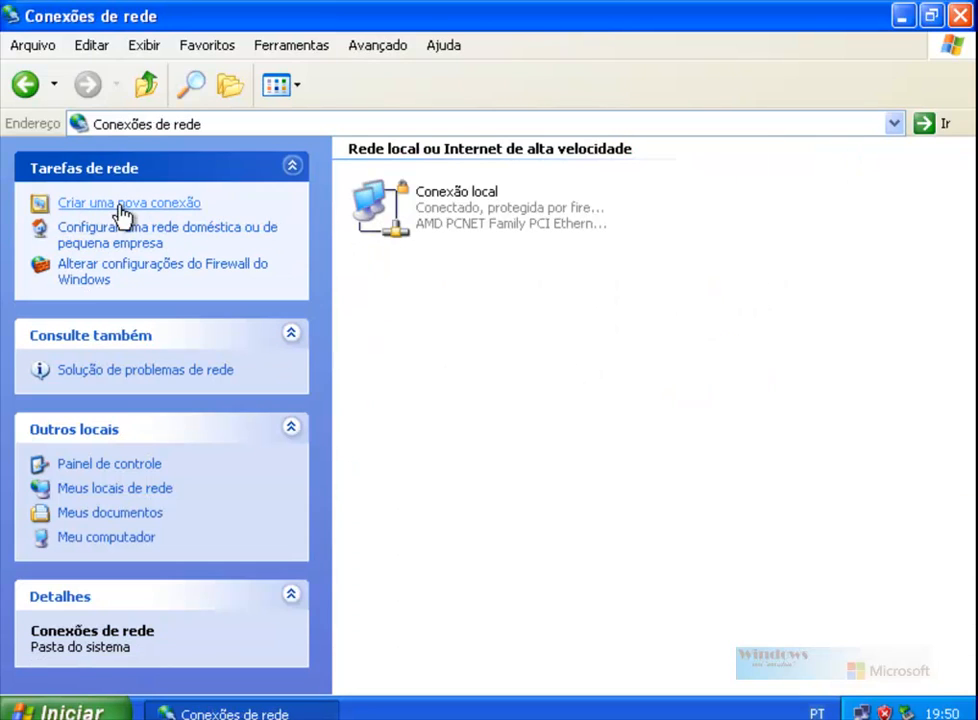
pyautogui.click(476, 228)
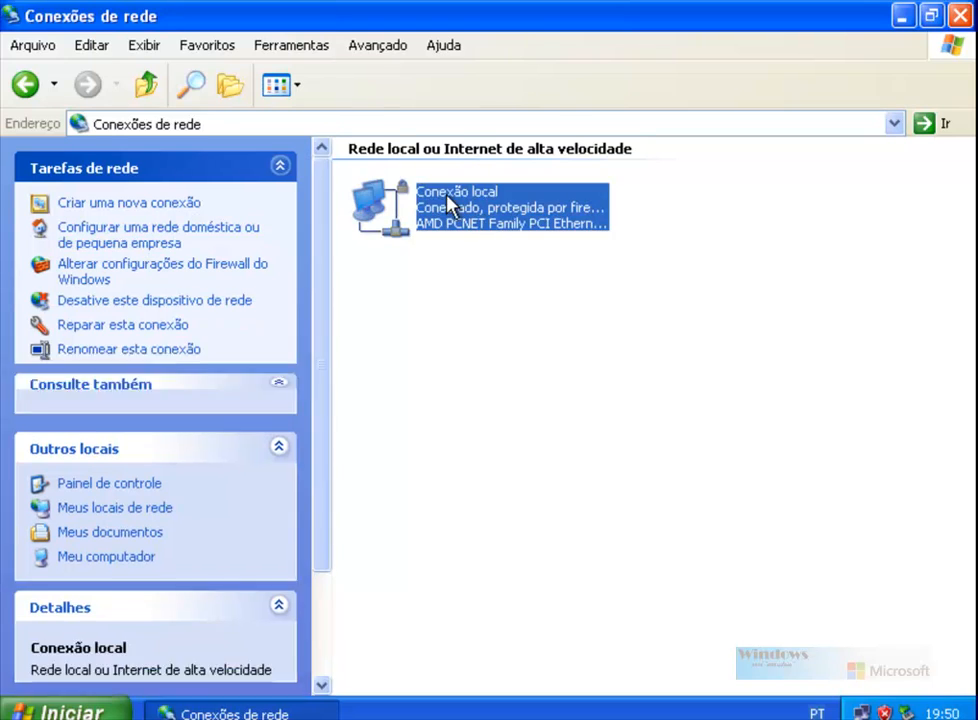
# Step: Create a workplace VPN connection named 'Server 2003', advancing to the server-address page
pyautogui.click(106, 205)
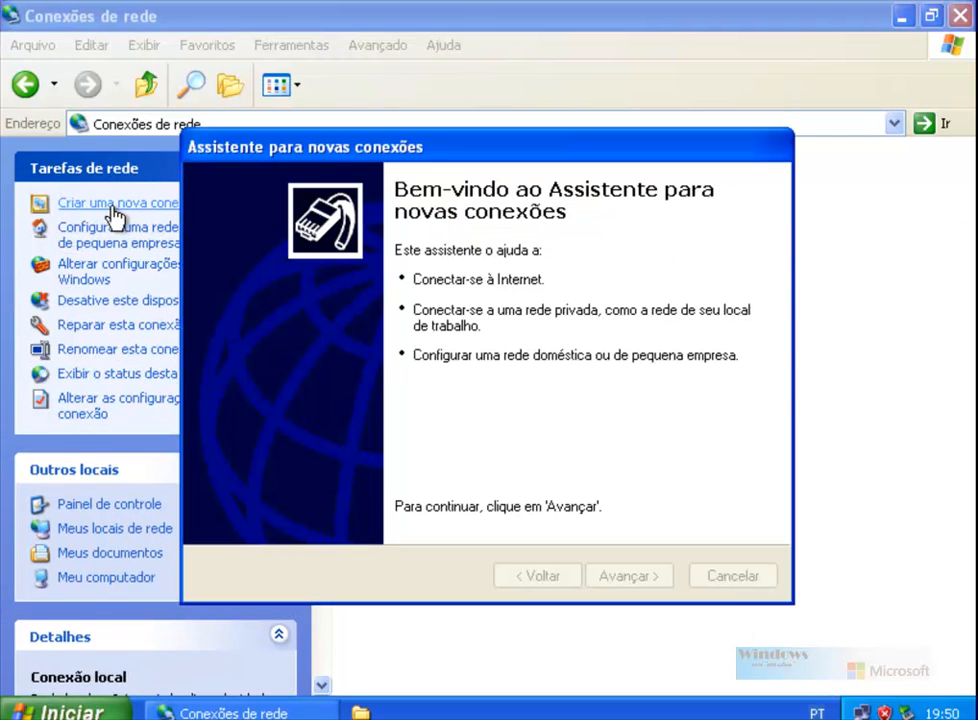
pyautogui.click(627, 578)
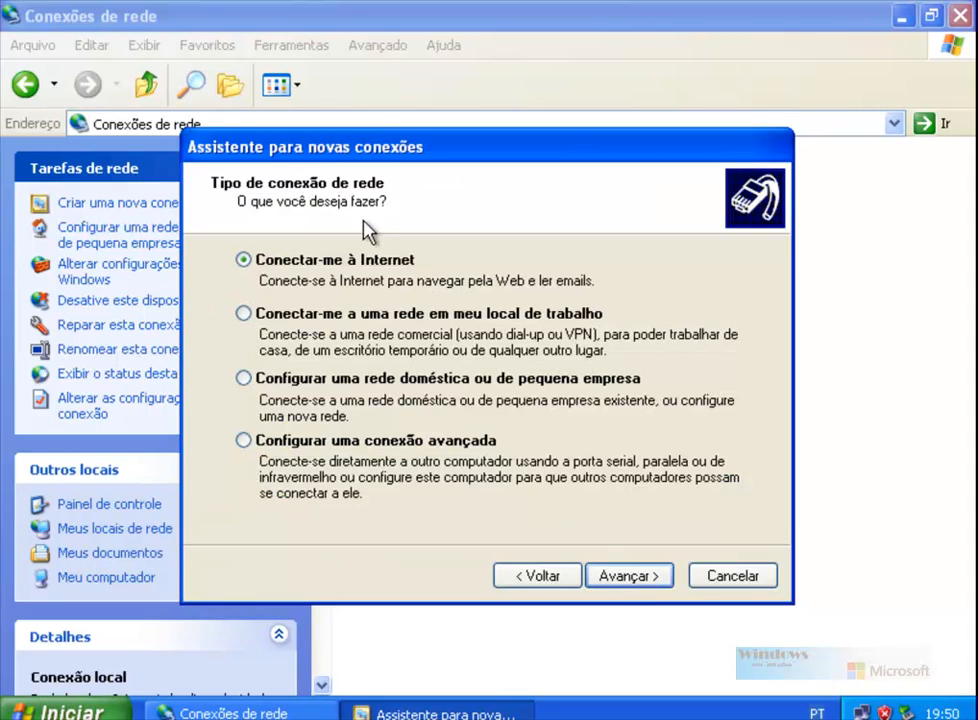
pyautogui.click(243, 314)
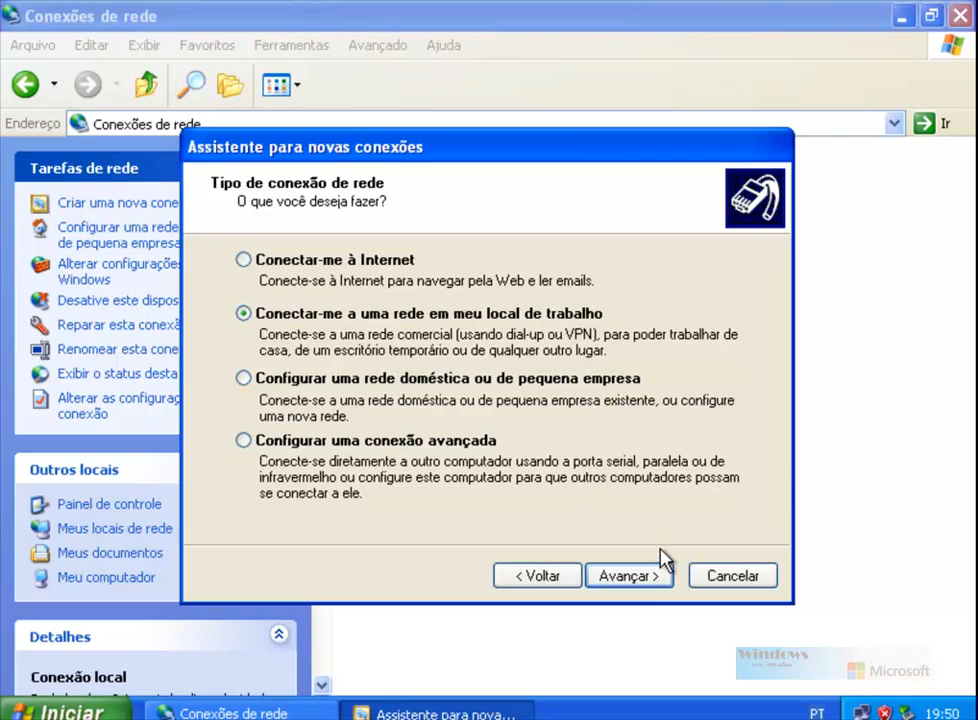
pyautogui.click(645, 578)
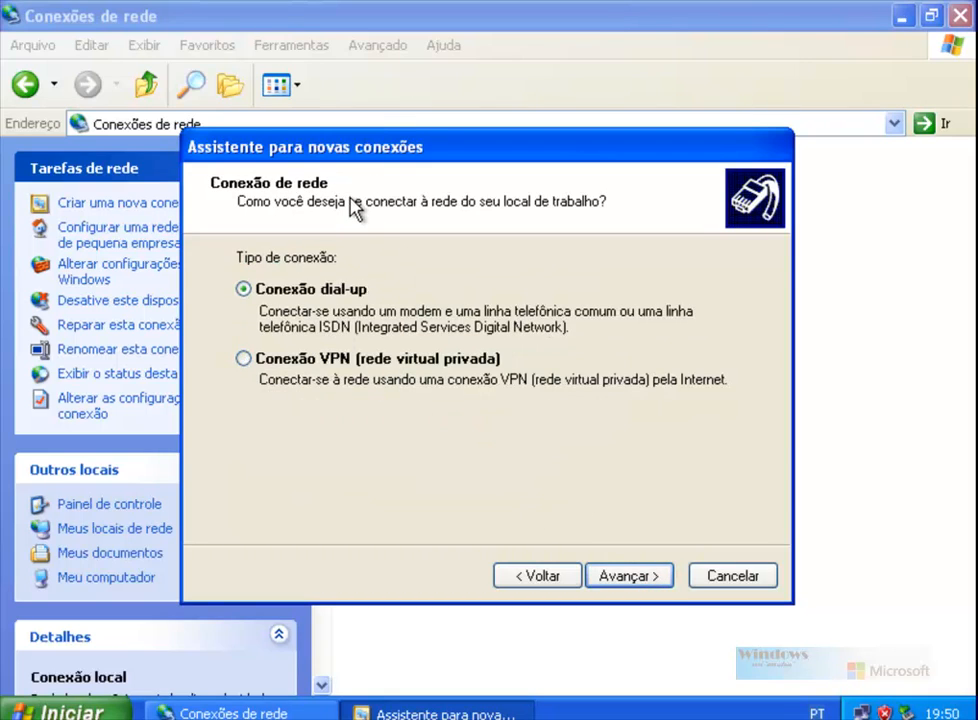
pyautogui.click(244, 359)
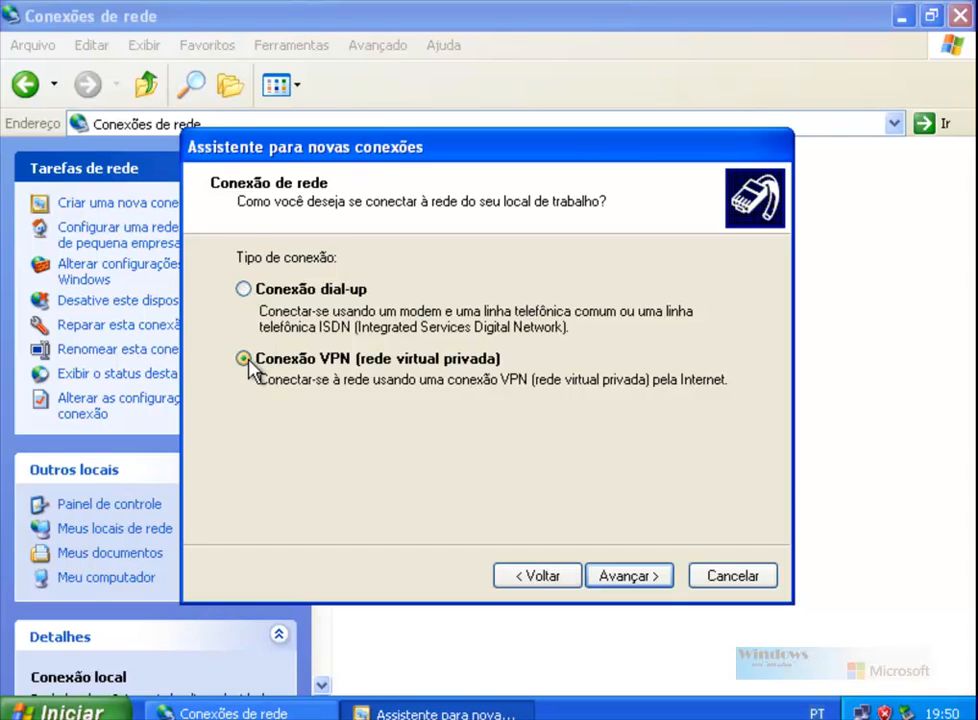
pyautogui.click(634, 578)
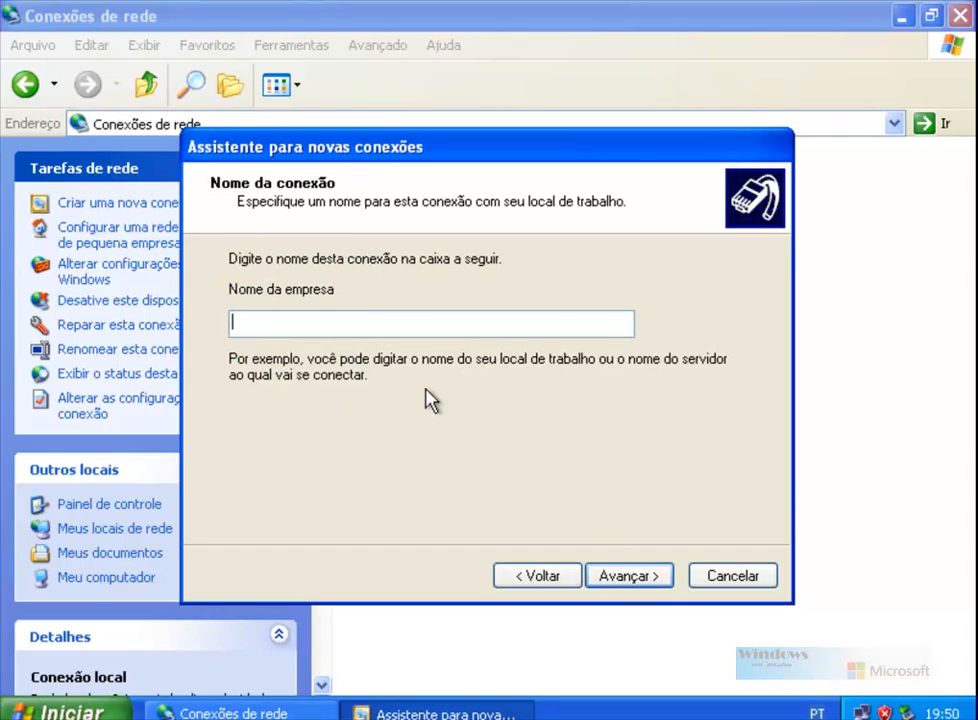
pyautogui.write('Server 2003')
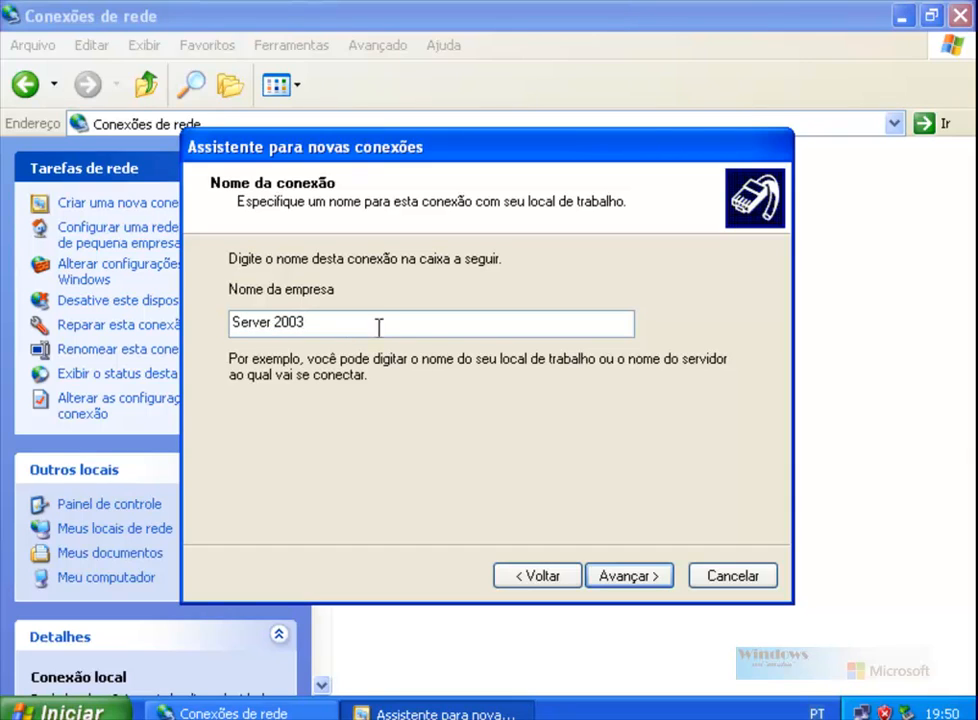
pyautogui.click(627, 578)
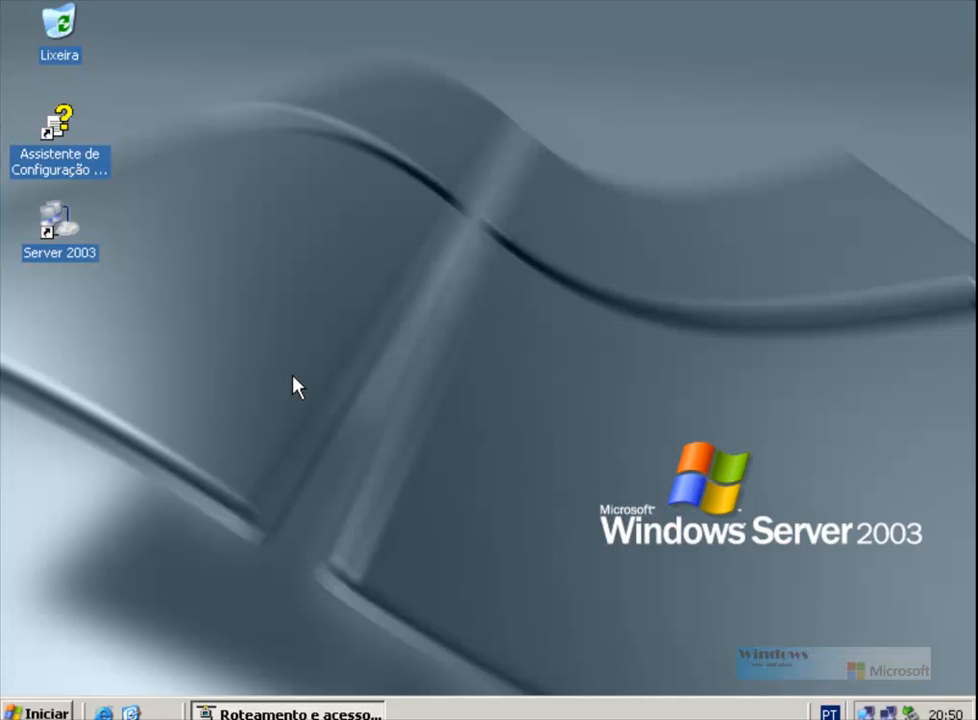
# Step: Use Win+E to browse Disco local (C:) and open VPN.jpg
pyautogui.press('super+e')
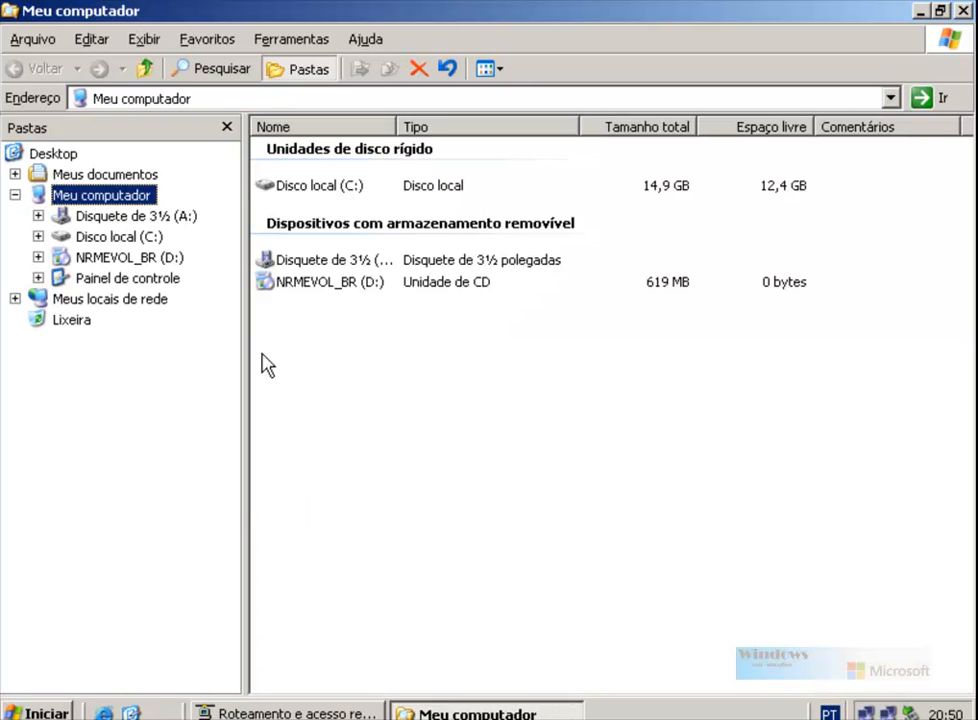
pyautogui.click(95, 236)
pyautogui.doubleClick(318, 255)
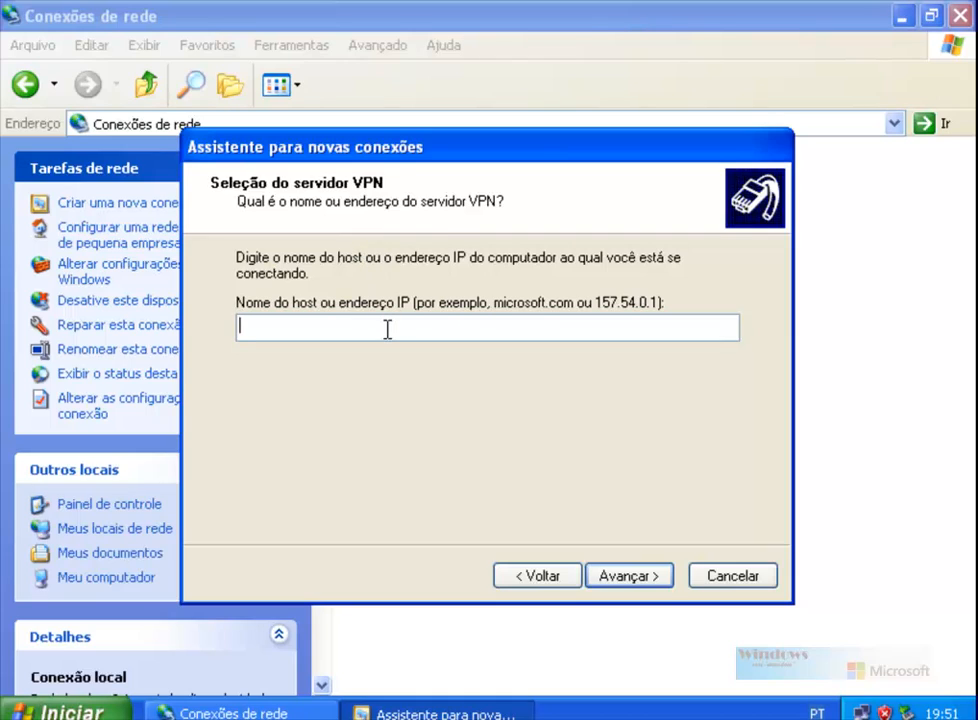
# Step: Enter server address 192.168.88.130, add a desktop shortcut, finish, and close Conexões de rede
pyautogui.write('192.168.8')
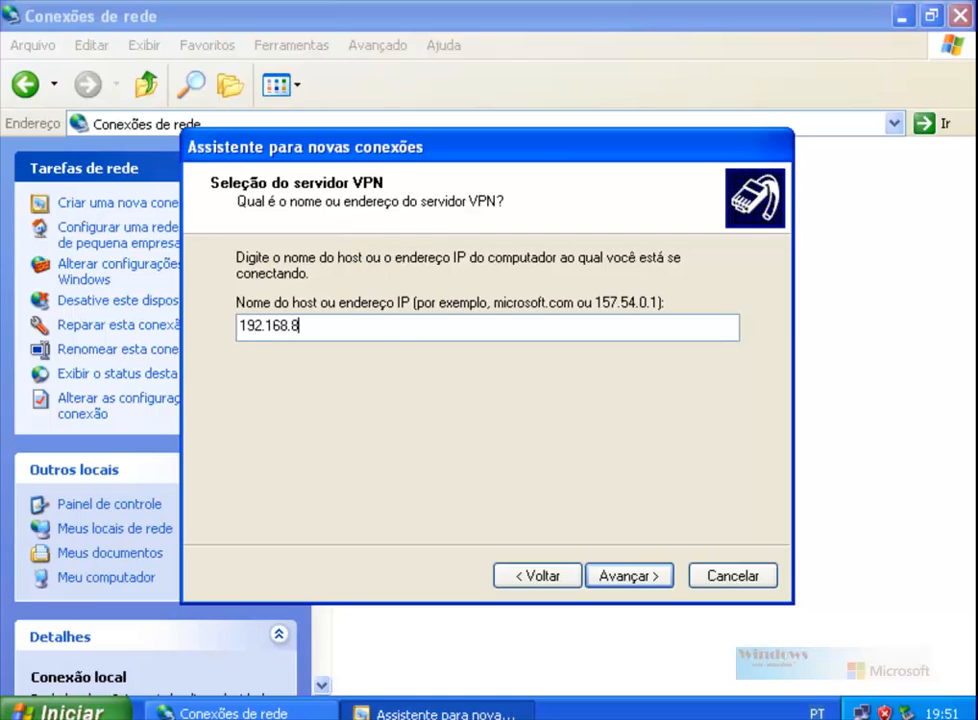
pyautogui.write('8.130')
pyautogui.click(605, 577)
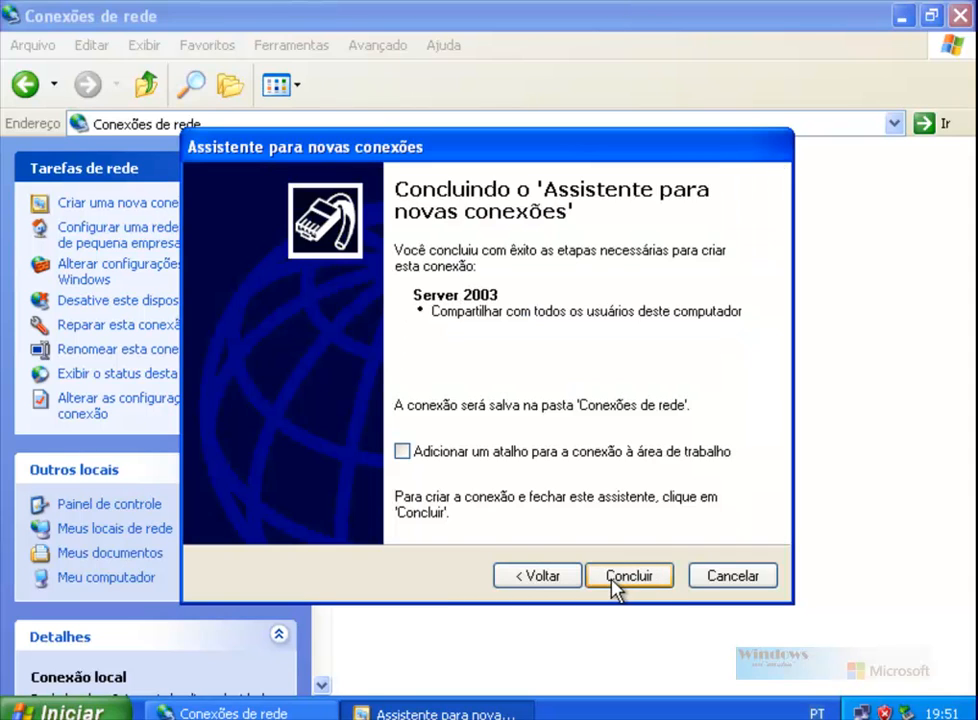
pyautogui.click(432, 455)
pyautogui.click(632, 573)
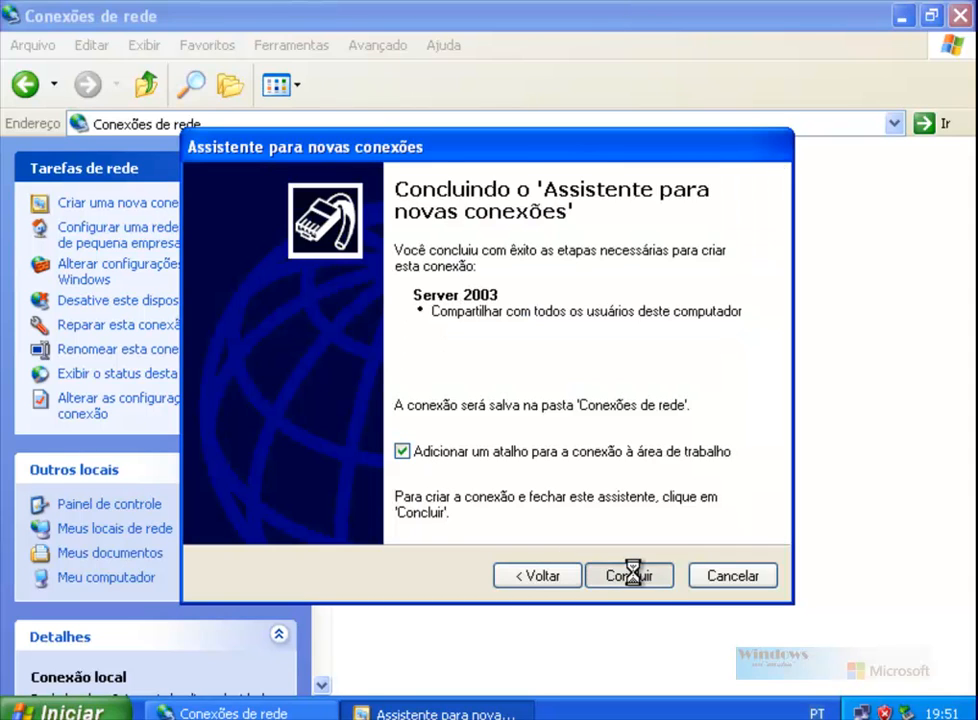
pyautogui.click(961, 15)
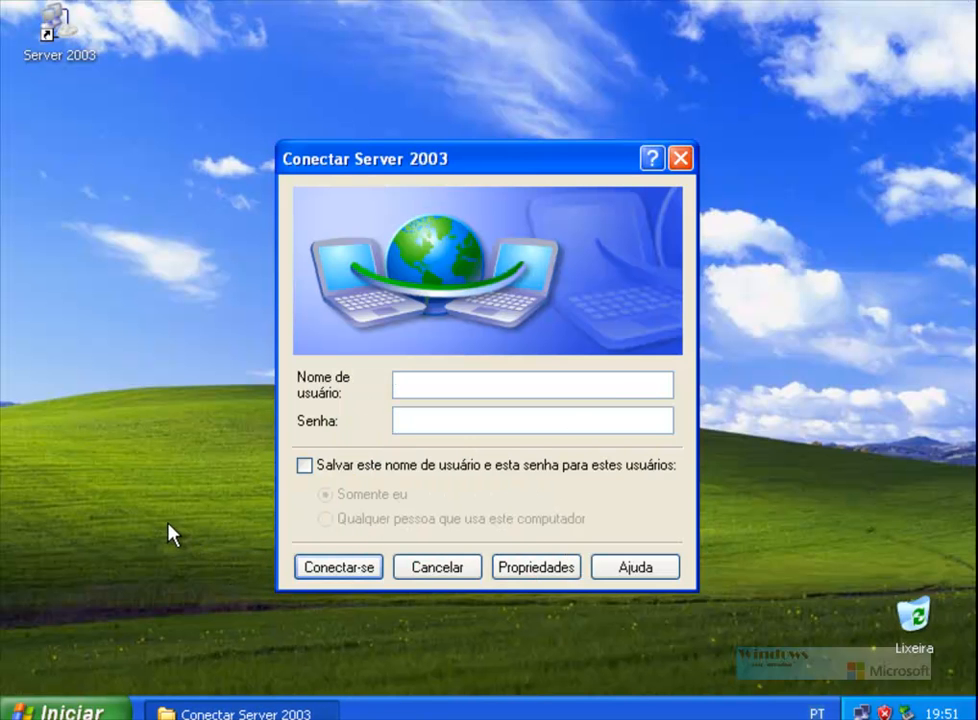
# Step: Ping 192.168.0.1 from a command prompt, then enter user aluno1 and the password
pyautogui.press('super+r')
pyautogui.press('Return')
pyautogui.write('ping')
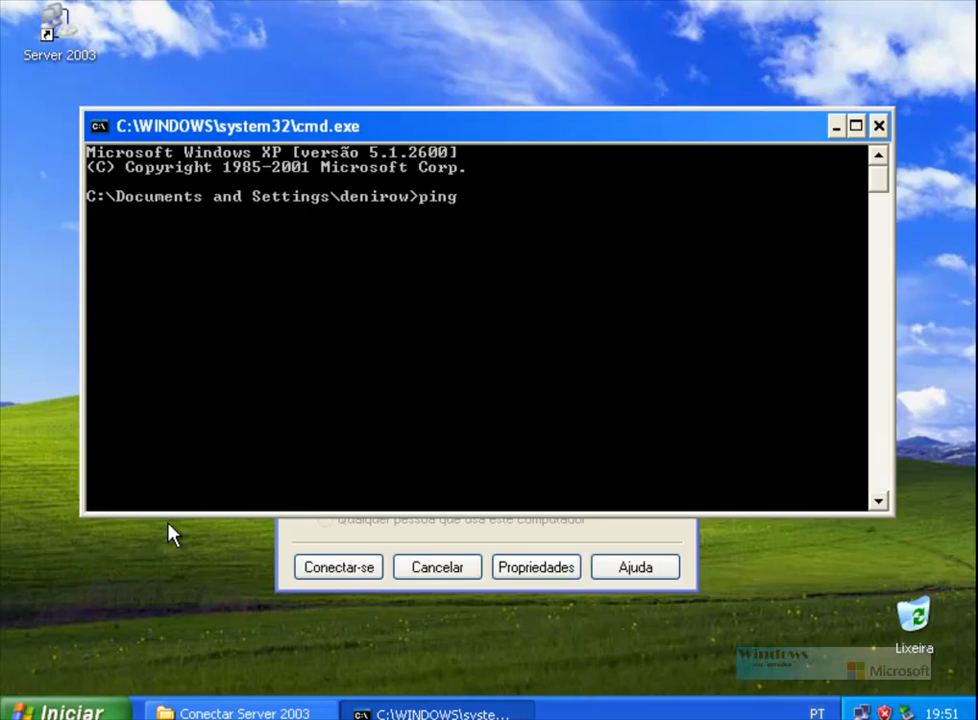
pyautogui.write(' 1921')
pyautogui.write('168.0.1')
pyautogui.press('Return')
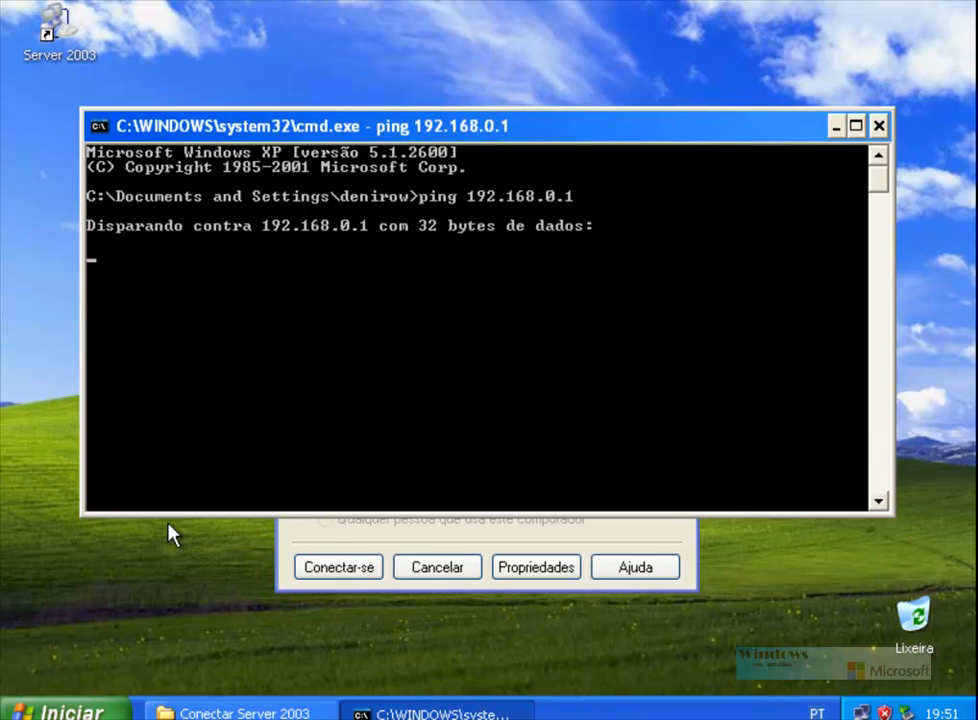
pyautogui.click(878, 126)
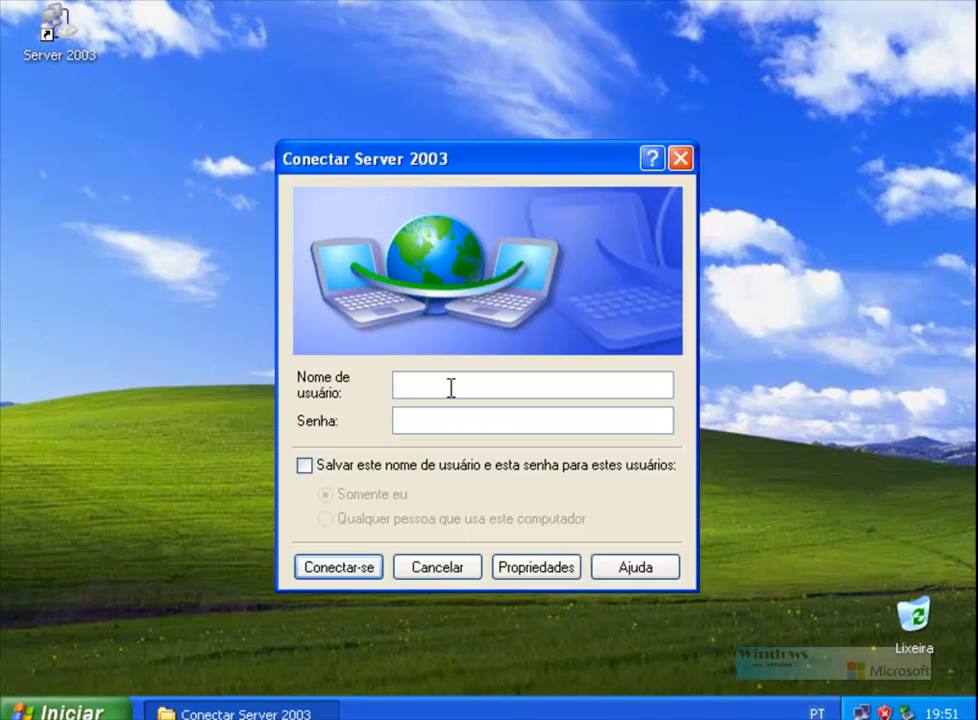
pyautogui.write('aluno1123456')
pyautogui.click(536, 567)
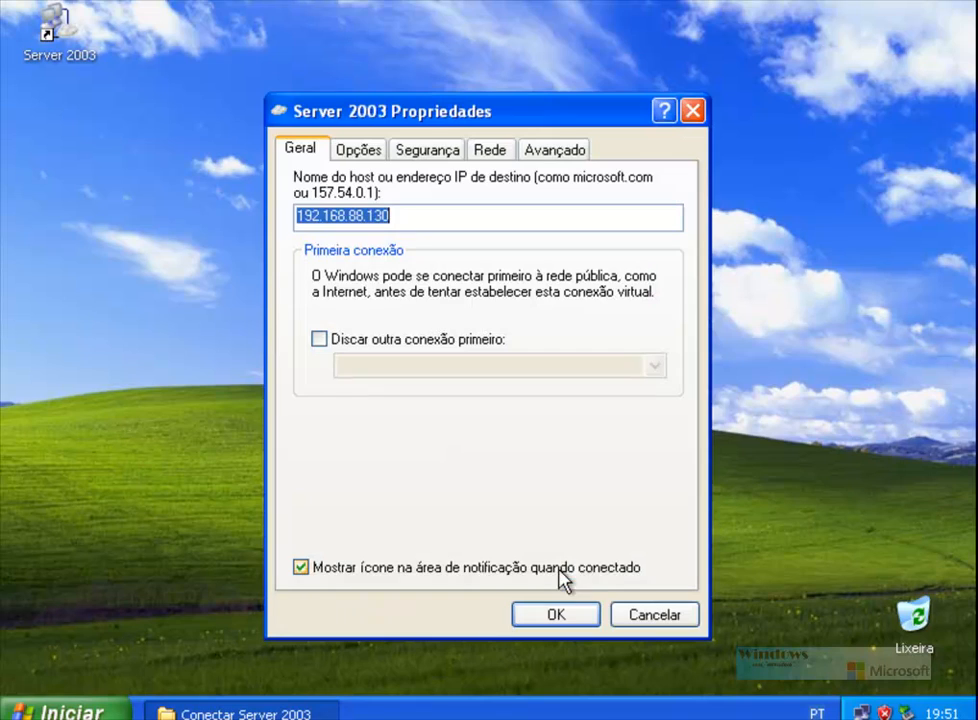
pyautogui.click(430, 214)
pyautogui.doubleClick(430, 214)
pyautogui.click(360, 150)
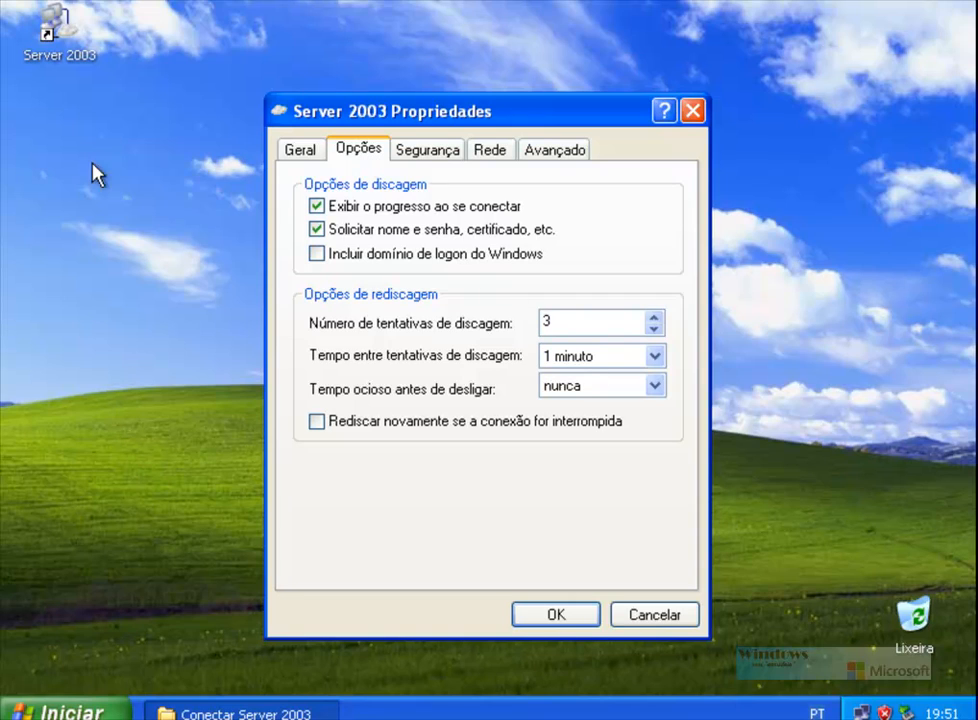
pyautogui.click(449, 160)
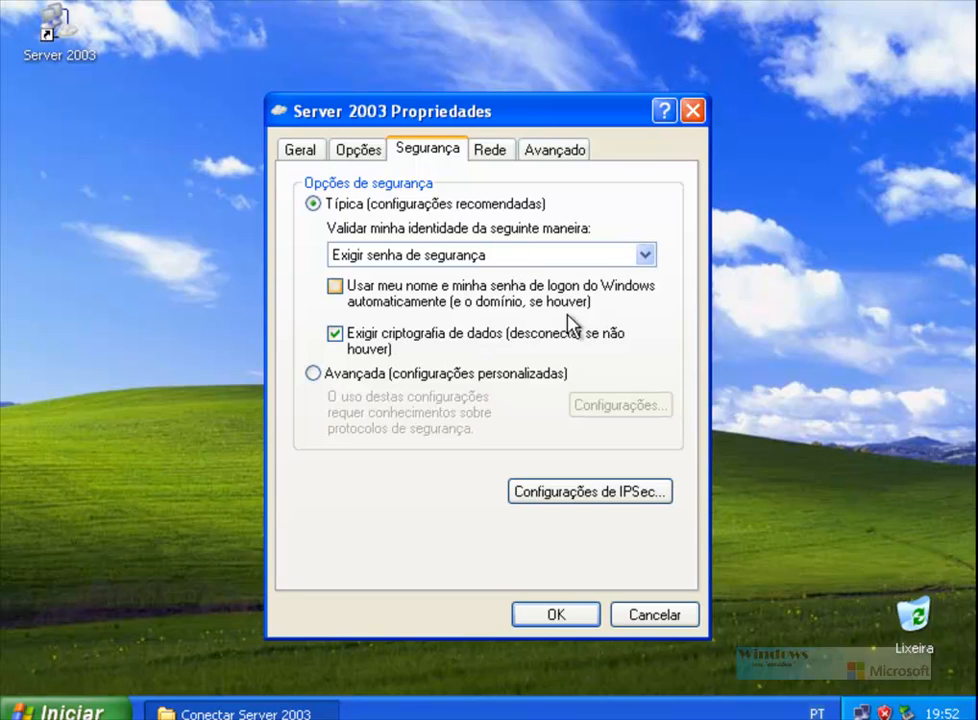
pyautogui.click(612, 494)
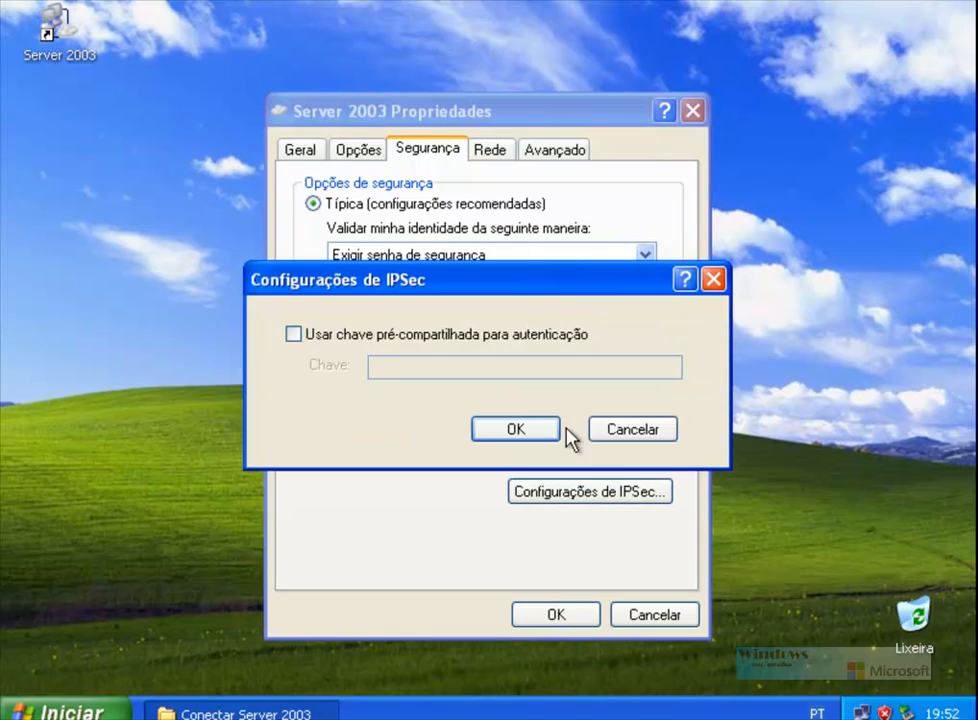
pyautogui.click(668, 437)
pyautogui.click(507, 153)
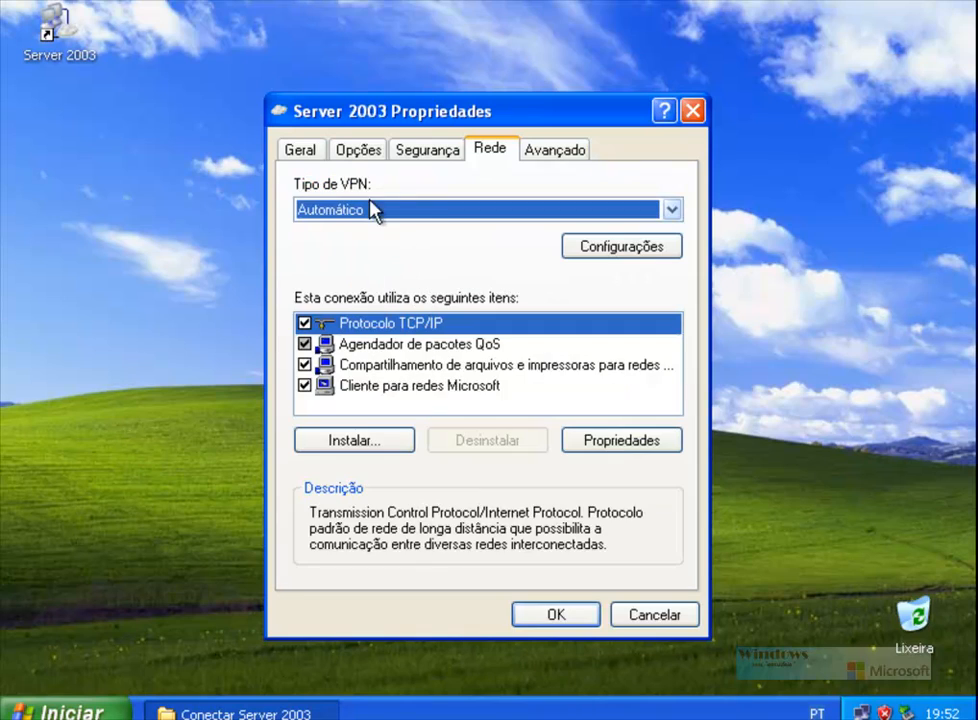
pyautogui.click(500, 210)
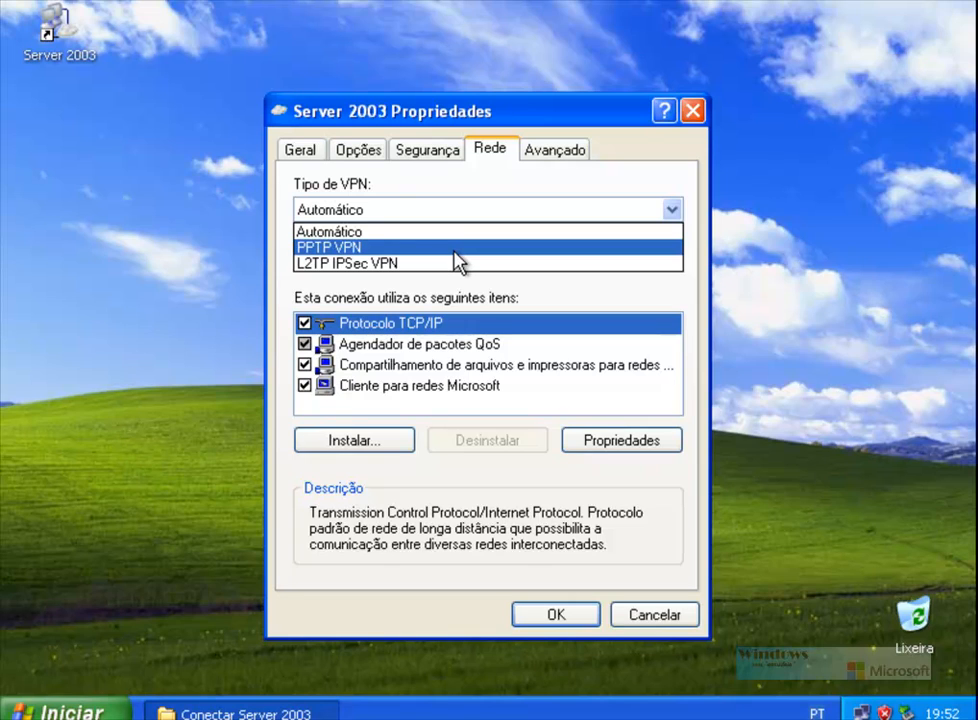
pyautogui.click(633, 620)
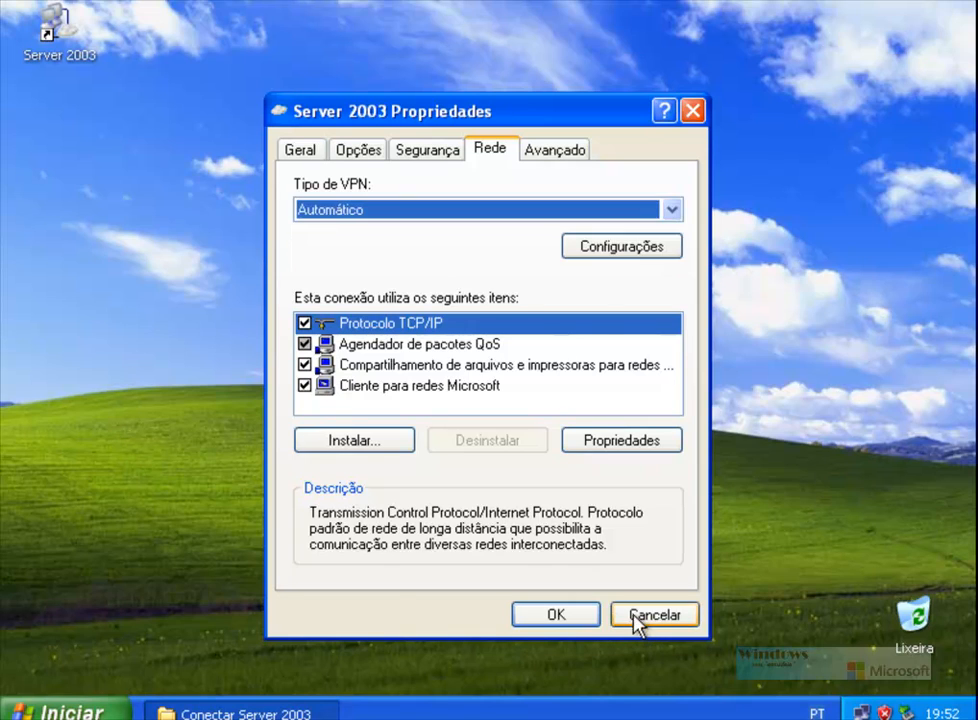
pyautogui.click(635, 620)
pyautogui.click(476, 421)
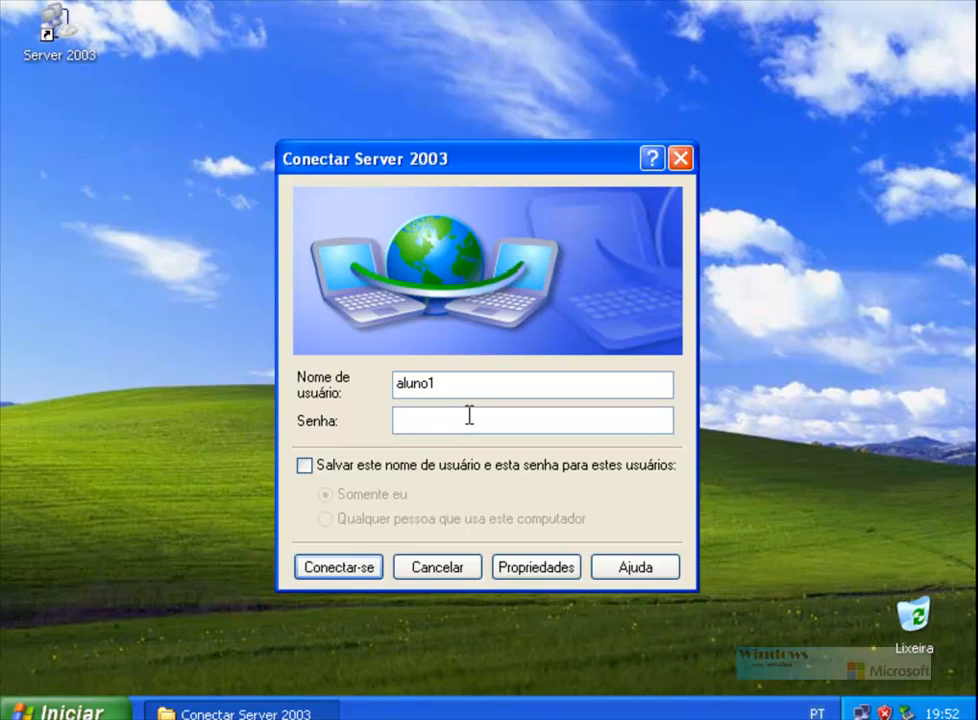
# Step: Enter the password, attempt to connect, and dismiss the error 649 (no dial-in permission)
pyautogui.write('aluno1')
pyautogui.click(342, 568)
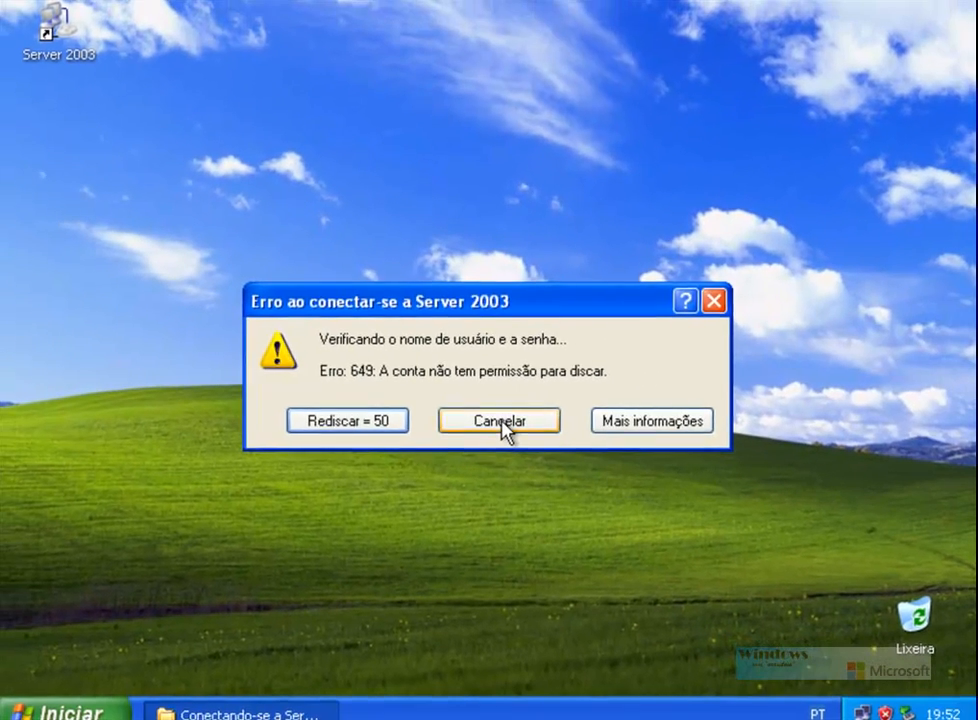
pyautogui.click(520, 475)
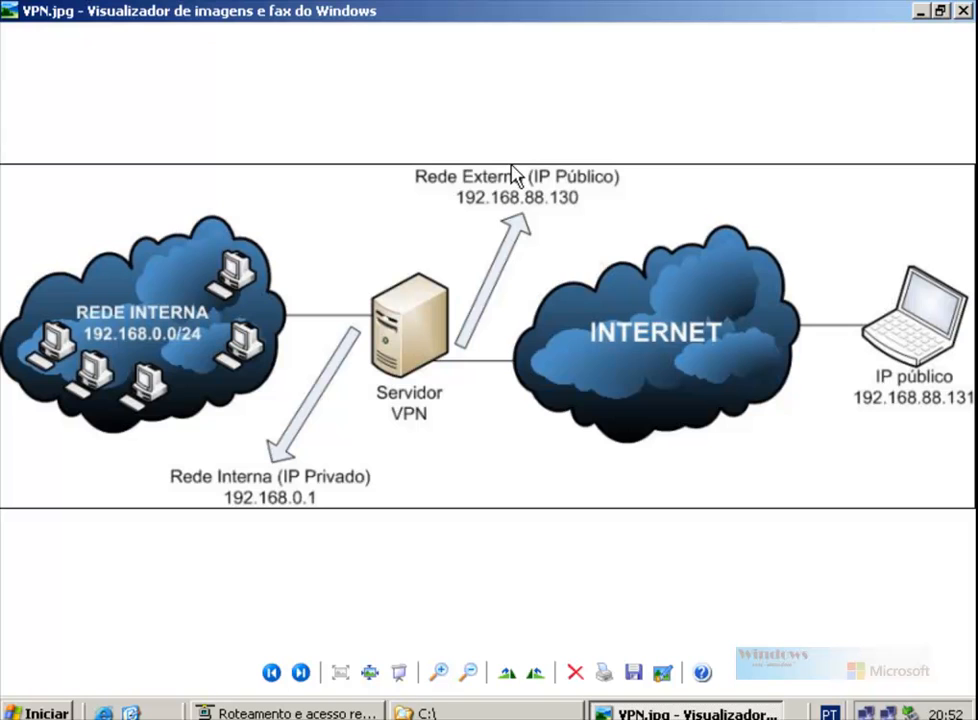
# Step: Close the VPN.jpg viewer and C: drive window, then launch Active Directory Users and Computers
pyautogui.click(963, 11)
pyautogui.click(965, 11)
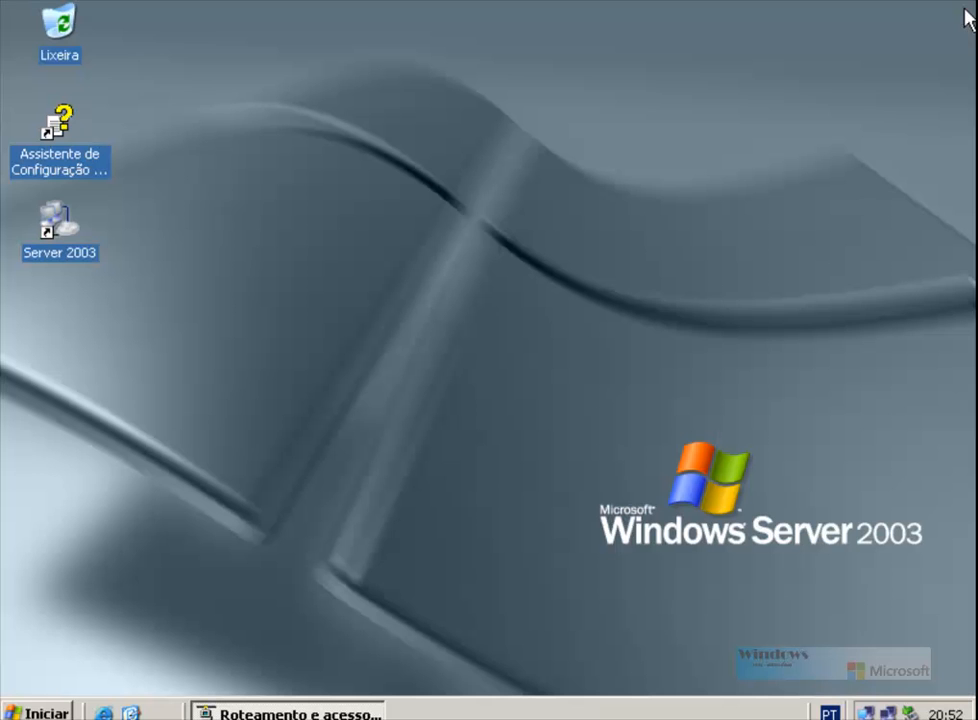
pyautogui.click(34, 712)
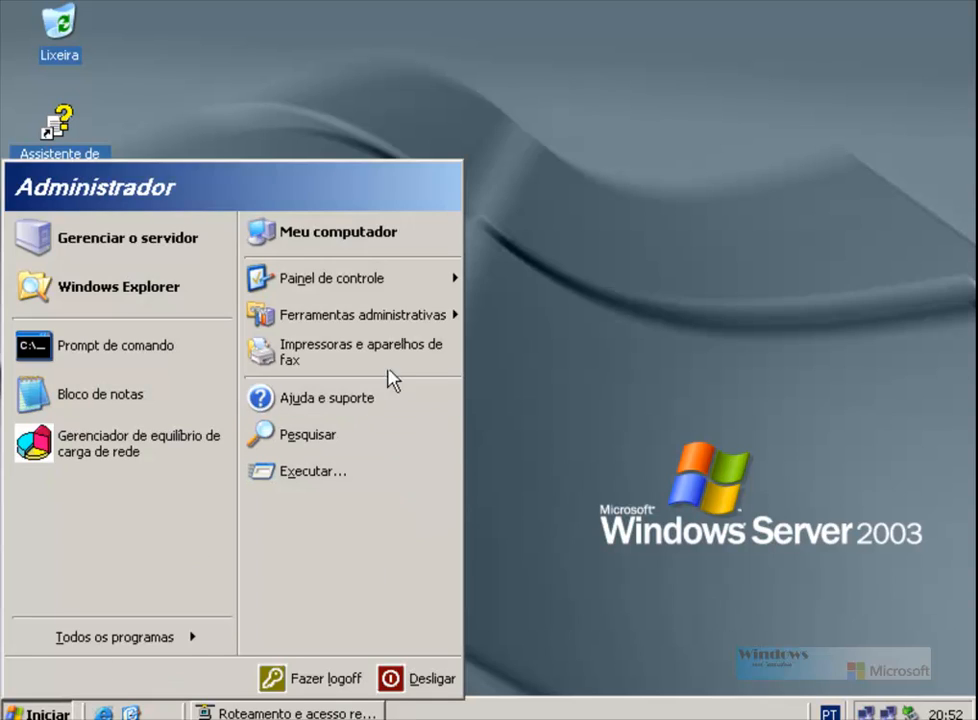
pyautogui.moveTo(400, 316)
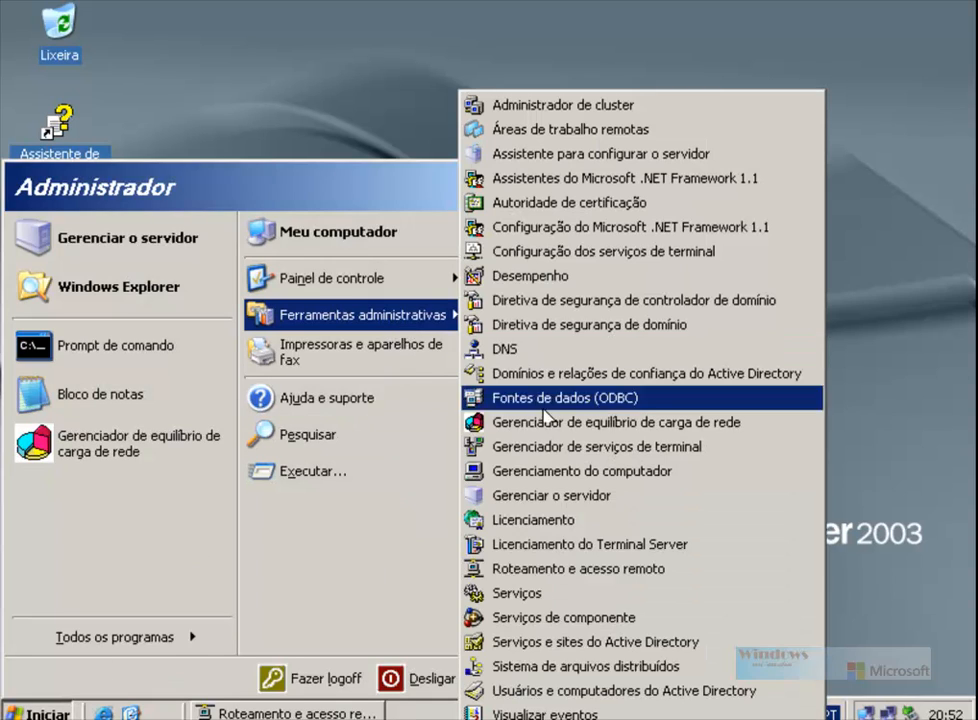
pyautogui.click(585, 692)
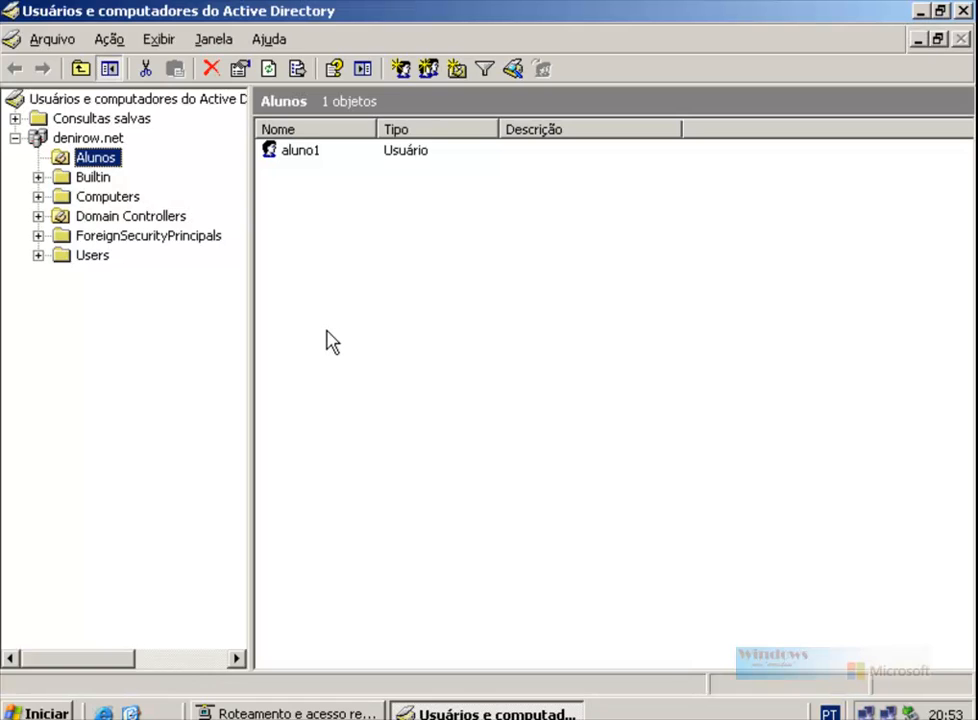
# Step: Set aluno1's Discagem permission to Permitir acesso, apply, and close Active Directory Users and Computers
pyautogui.click(298, 152)
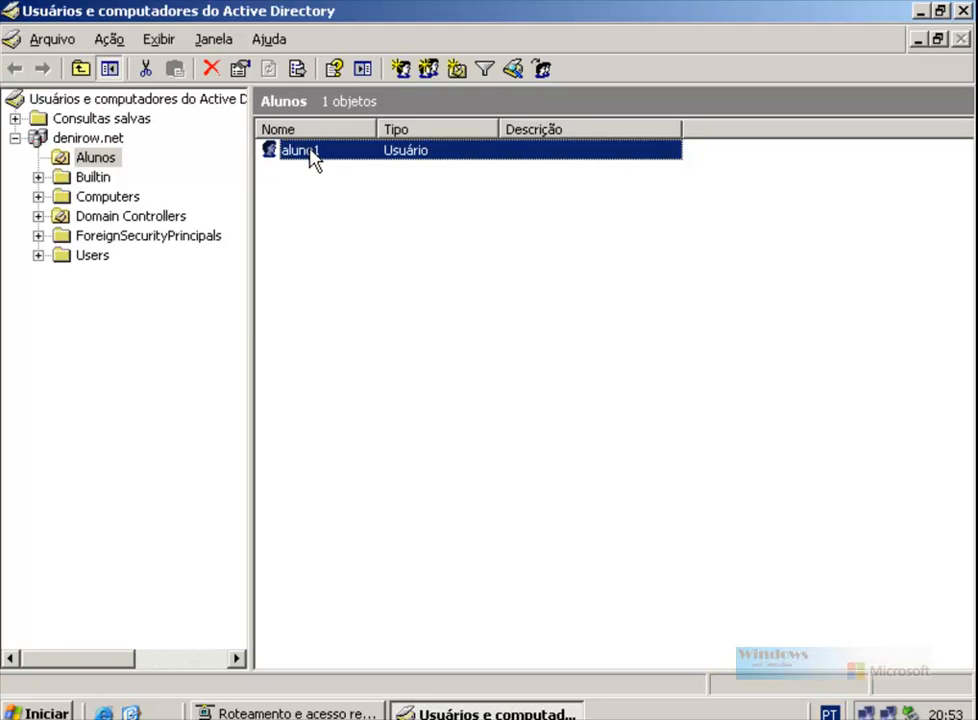
pyautogui.doubleClick(310, 151)
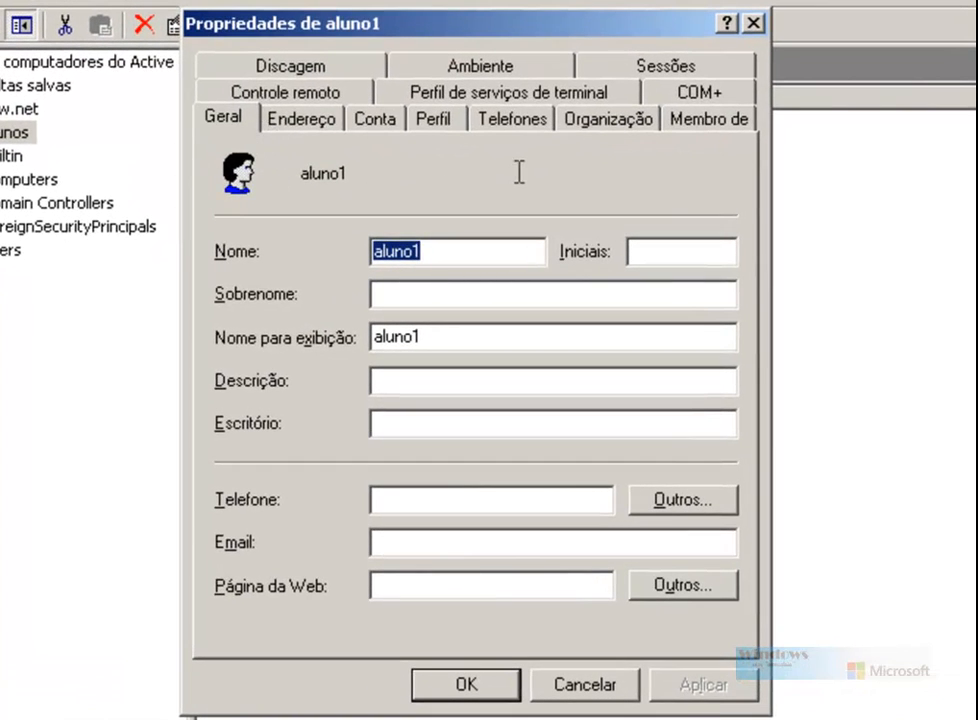
pyautogui.click(284, 68)
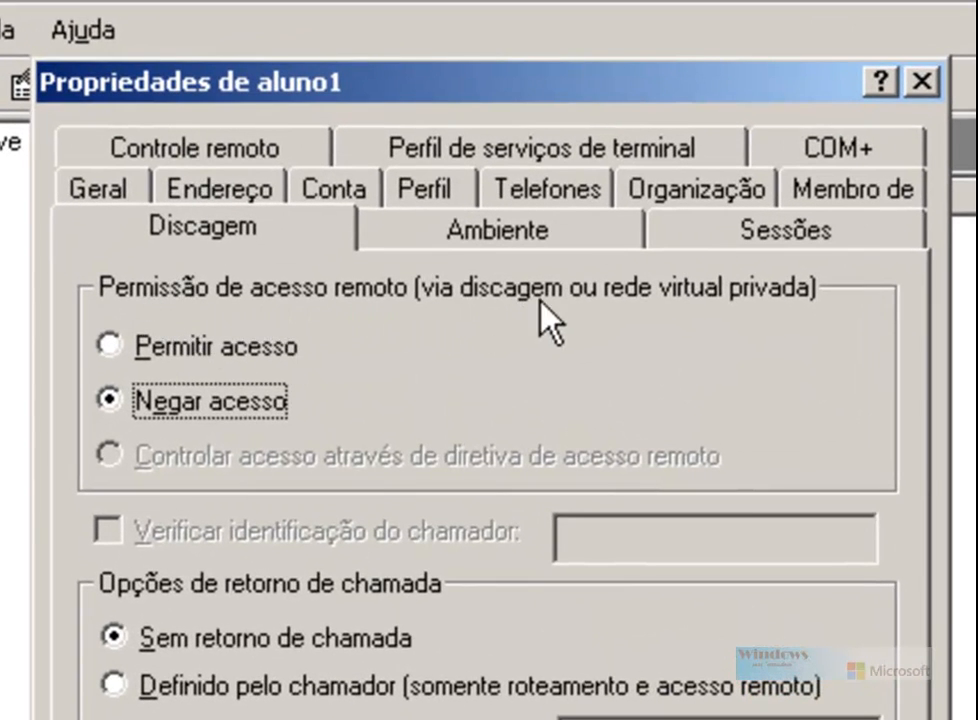
pyautogui.click(150, 350)
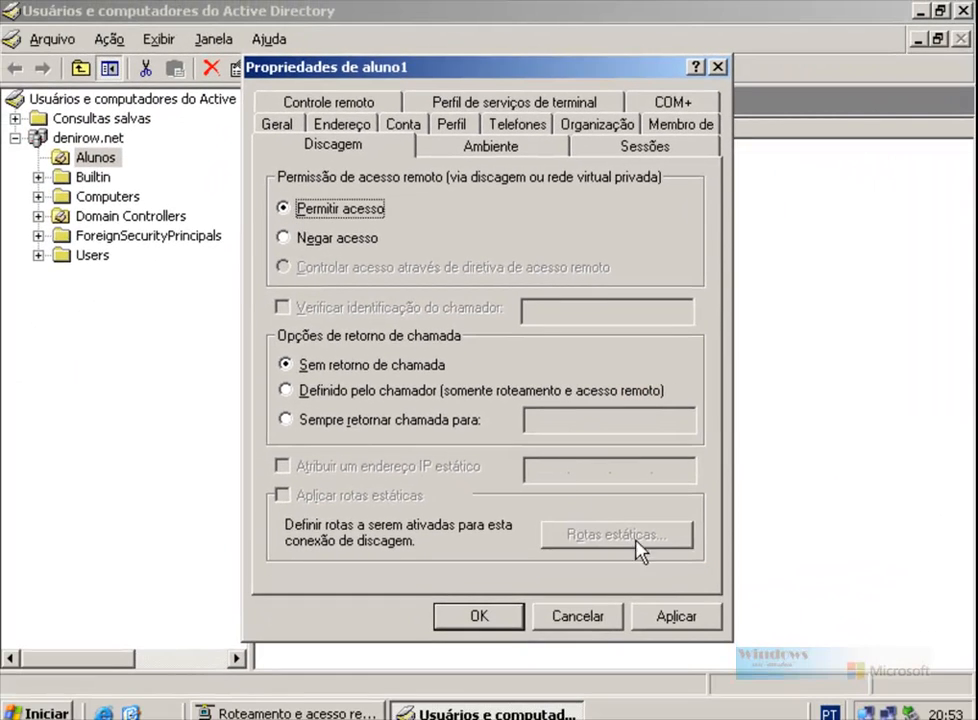
pyautogui.click(692, 622)
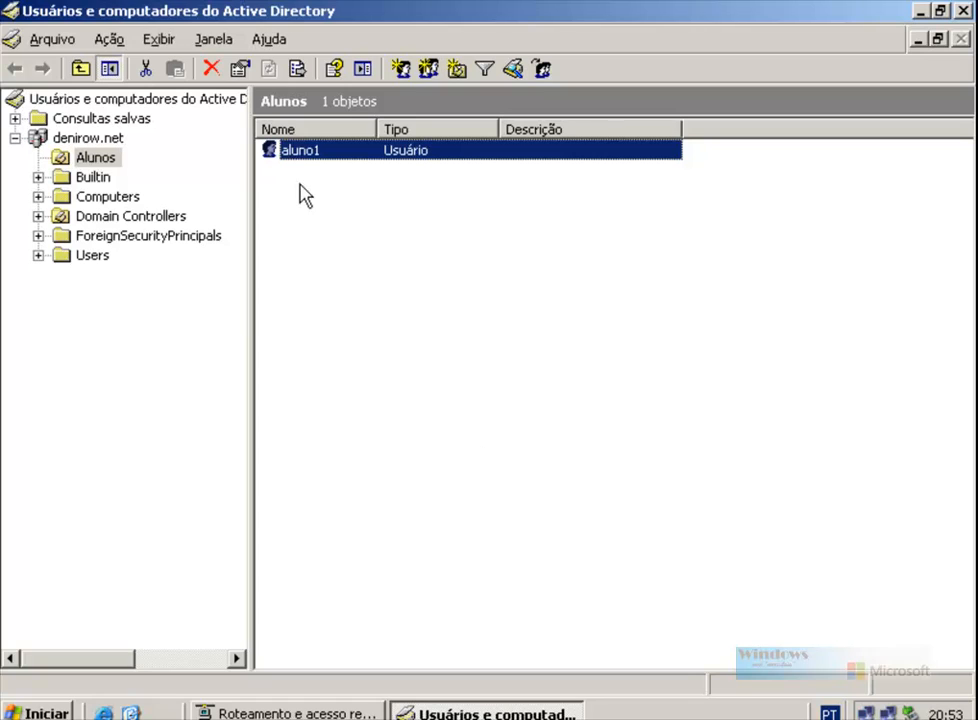
pyautogui.click(965, 11)
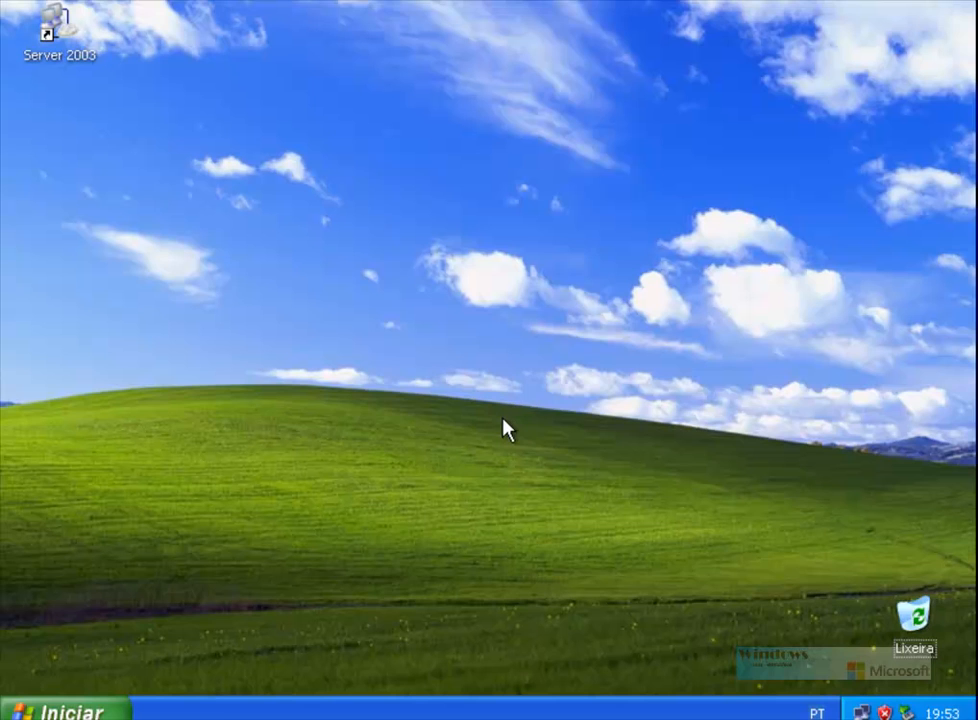
# Step: Connect the Server 2003 VPN shortcut as user aluno1 with the account password
pyautogui.doubleClick(58, 26)
pyautogui.doubleClick(437, 389)
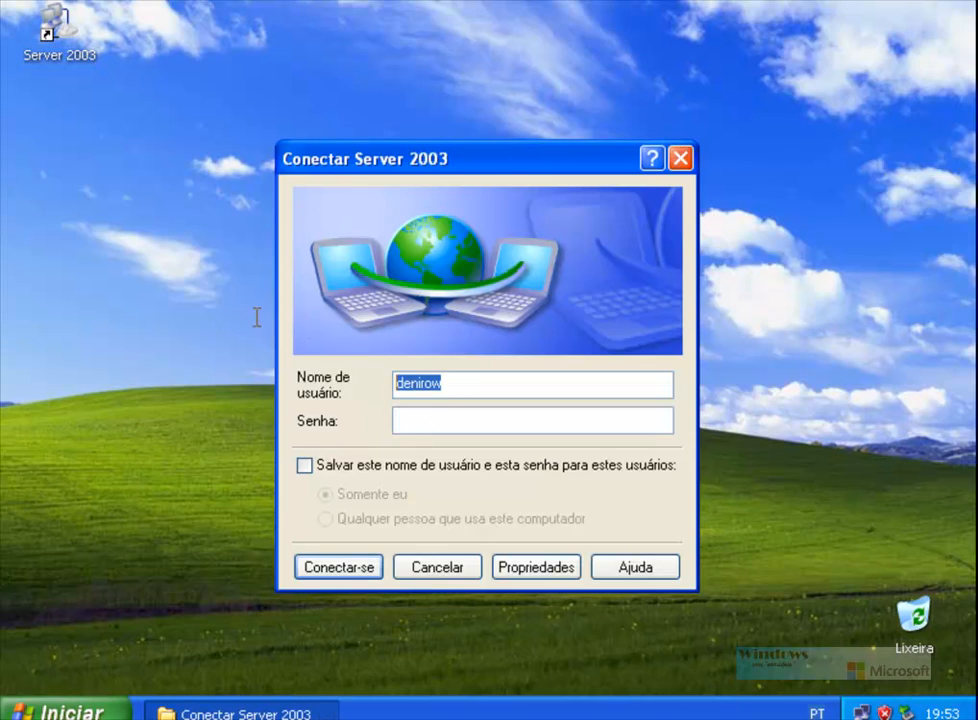
pyautogui.write('aluno1')
pyautogui.press('Tab')
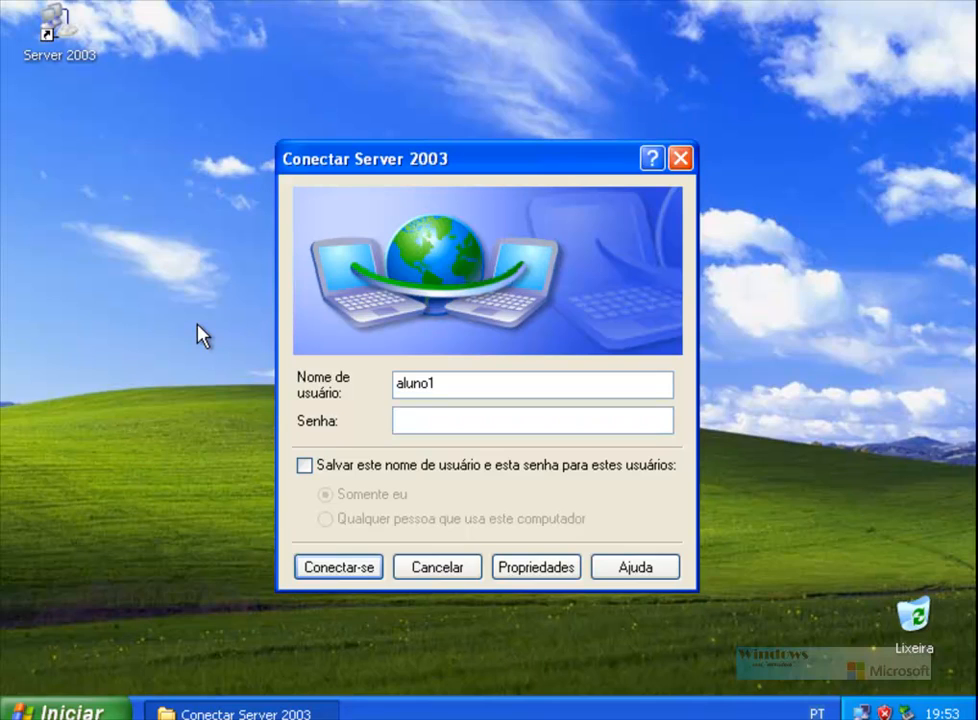
pyautogui.write('*******')
pyautogui.click(366, 568)
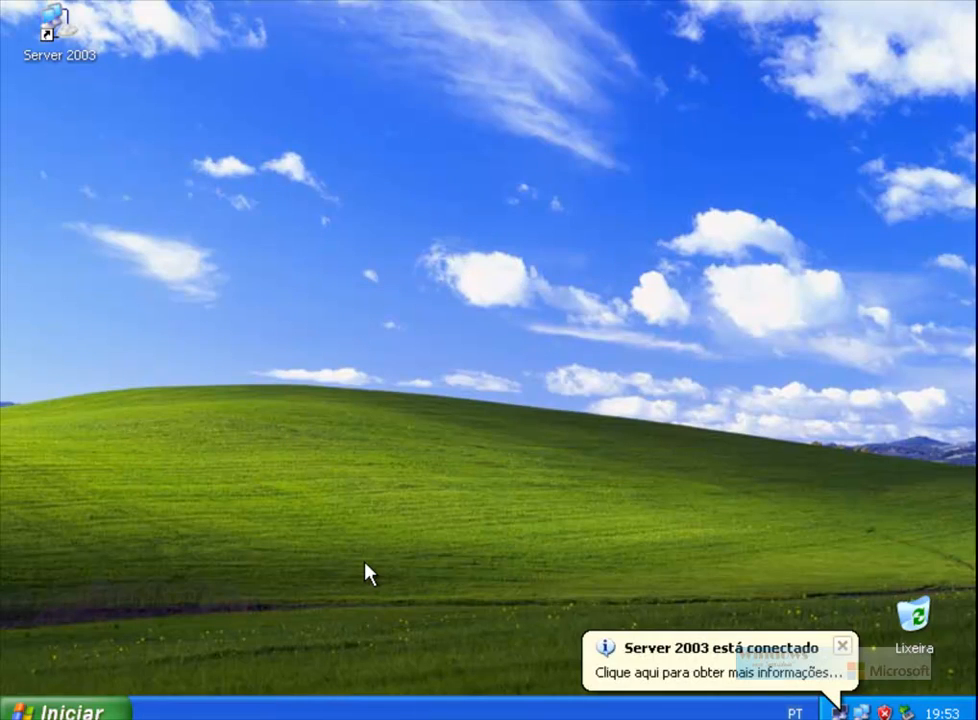
pyautogui.click(842, 646)
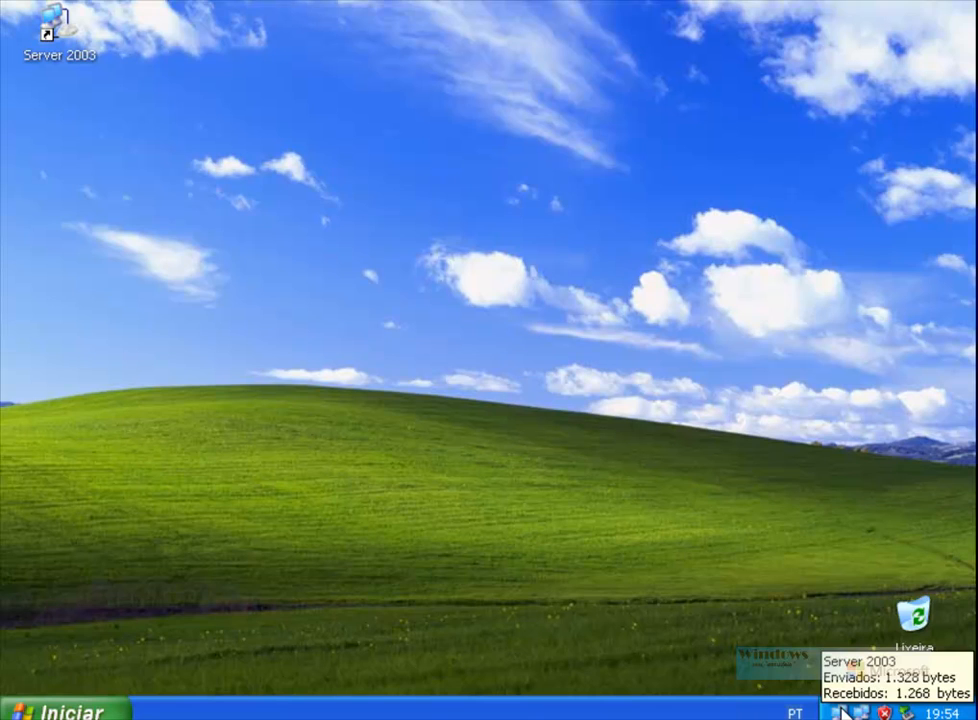
pyautogui.click(843, 711)
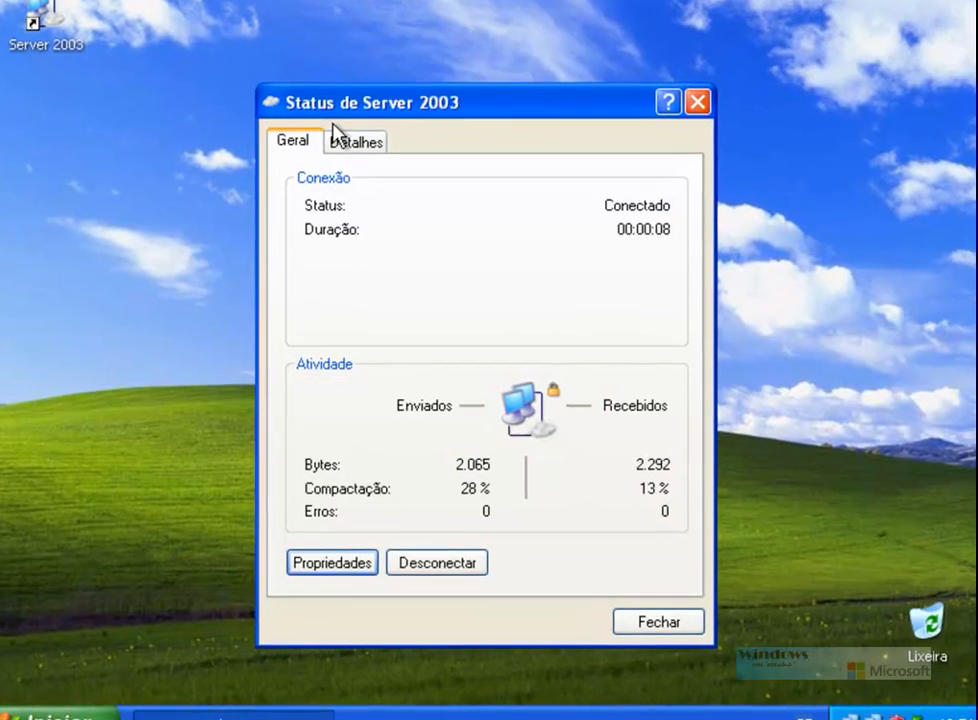
pyautogui.click(350, 142)
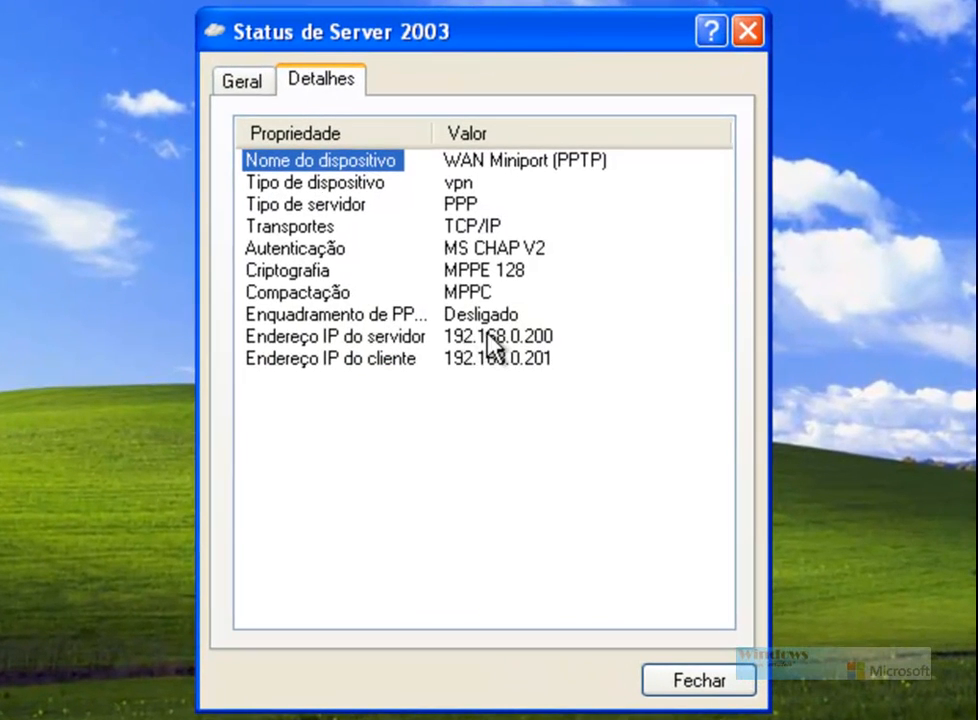
pyautogui.click(490, 350)
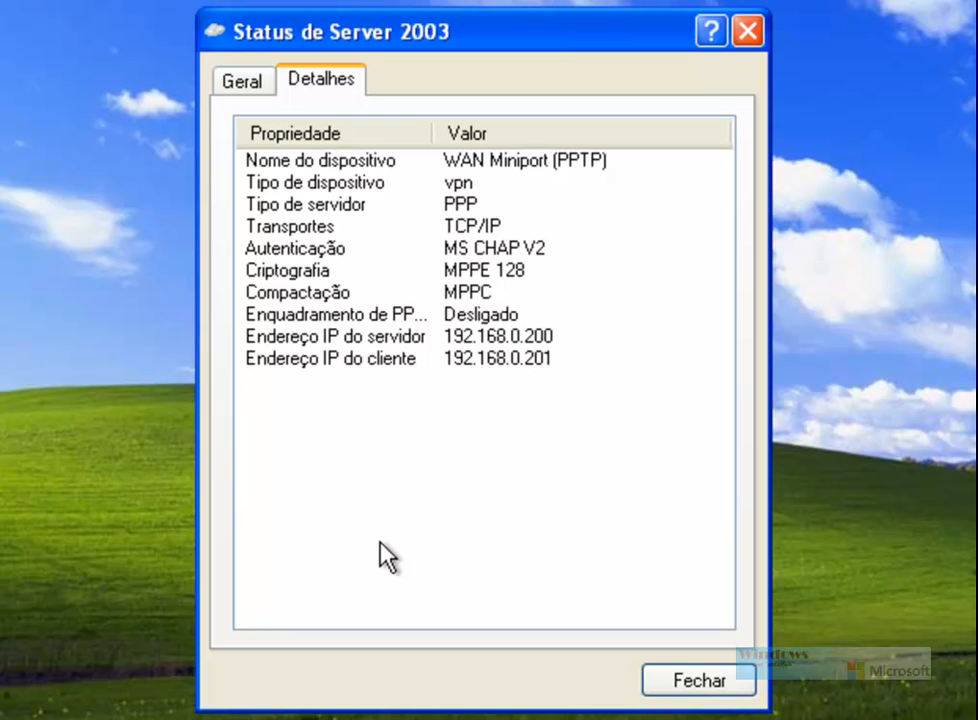
pyautogui.click(697, 681)
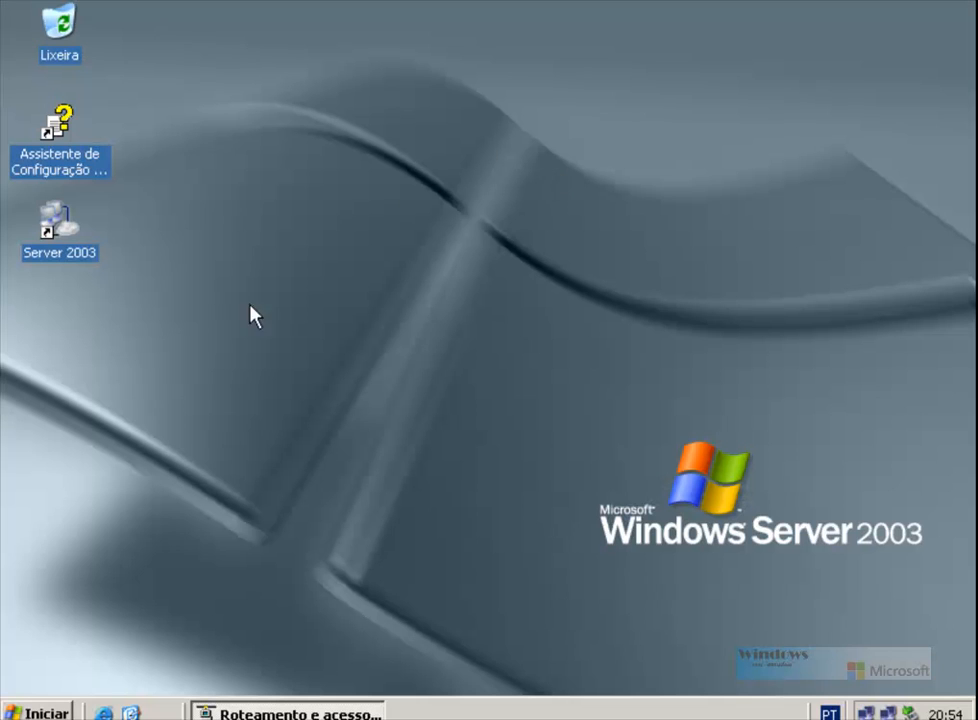
# Step: In Routing and Remote Access, list SERVER01's Portas sorted by Status with the Nome column widened
pyautogui.click(313, 712)
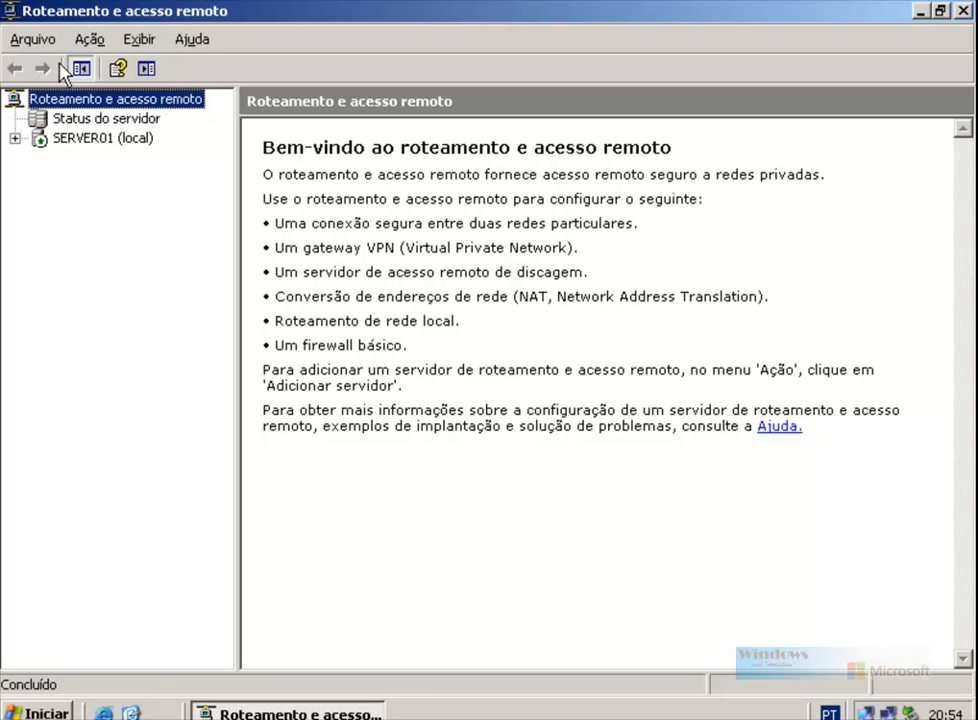
pyautogui.click(15, 139)
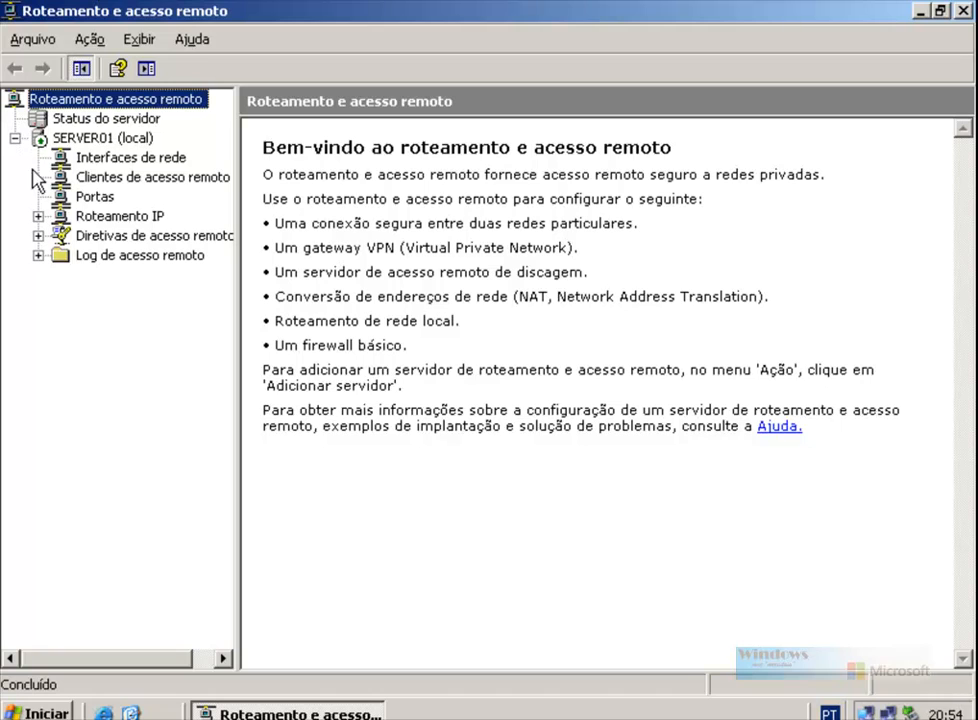
pyautogui.click(97, 202)
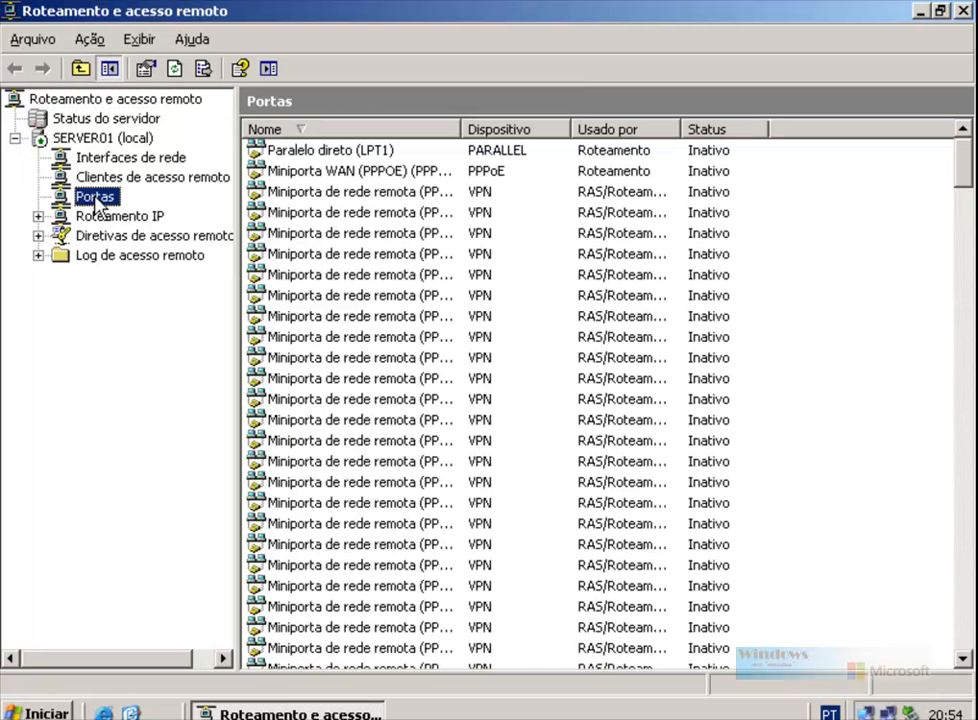
pyautogui.click(708, 131)
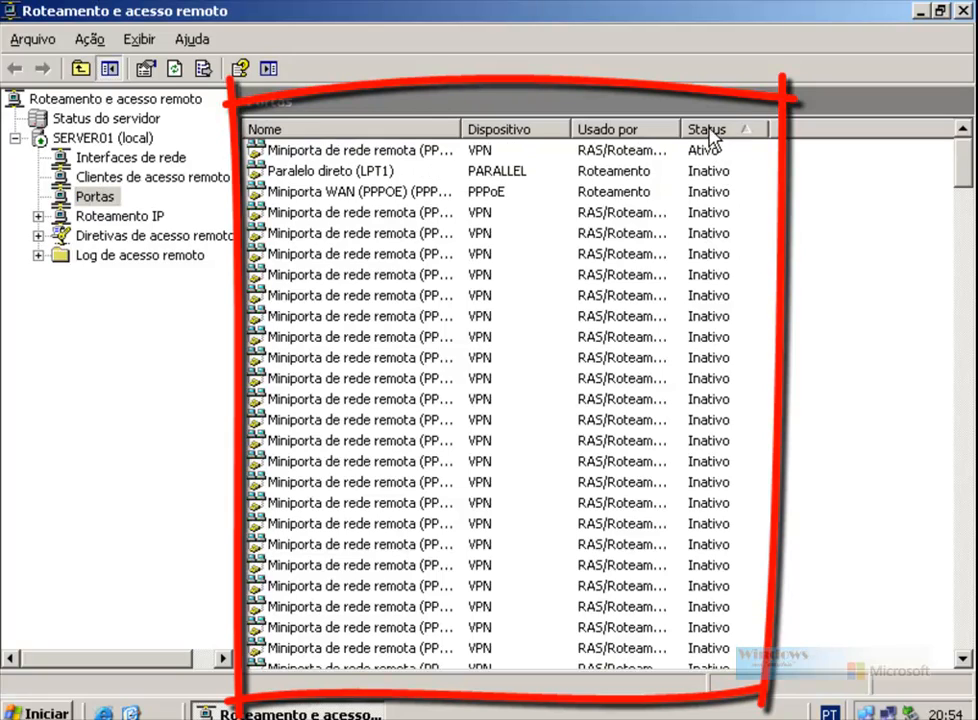
pyautogui.doubleClick(462, 129)
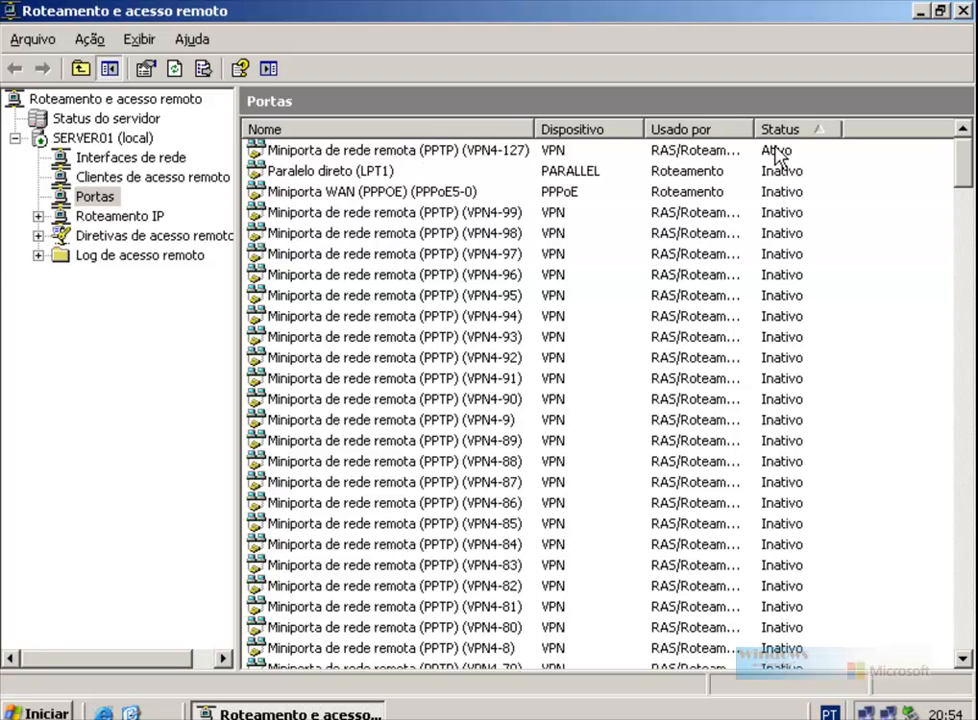
# Step: Check port VPN4-127's status for the authenticated user and 192.168.0.201, then refresh it
pyautogui.doubleClick(426, 151)
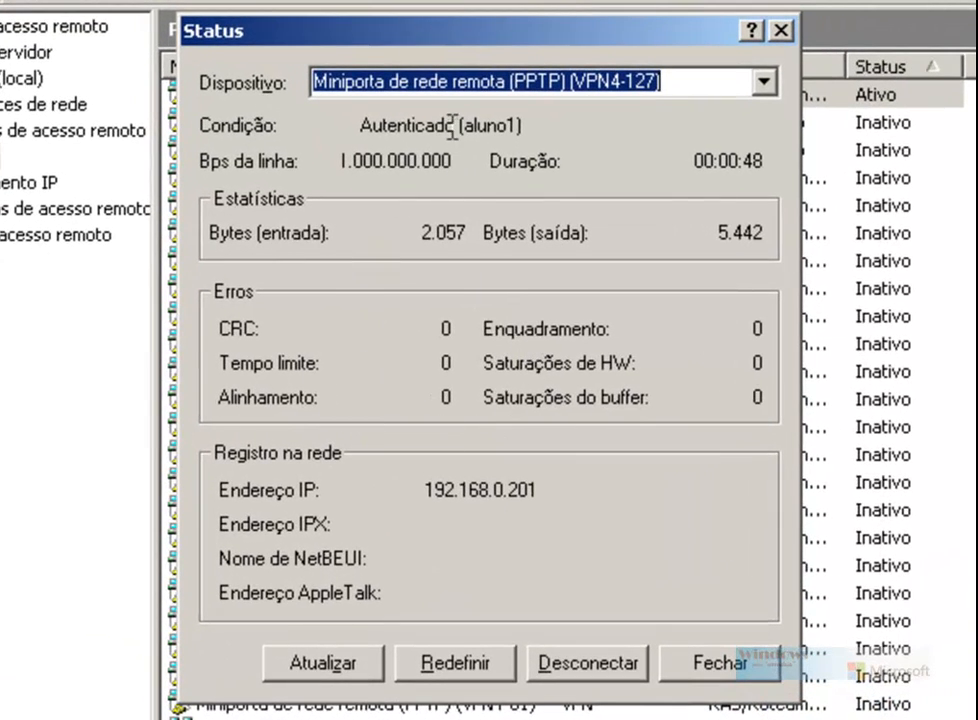
pyautogui.moveTo(463, 125); pyautogui.dragTo(521, 122)
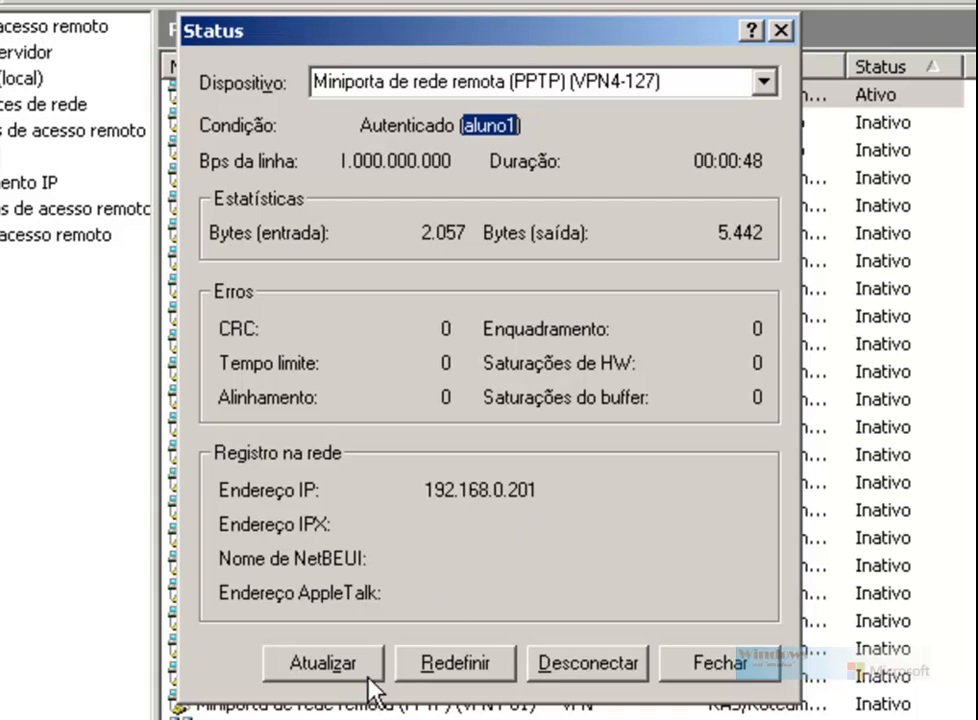
pyautogui.click(337, 662)
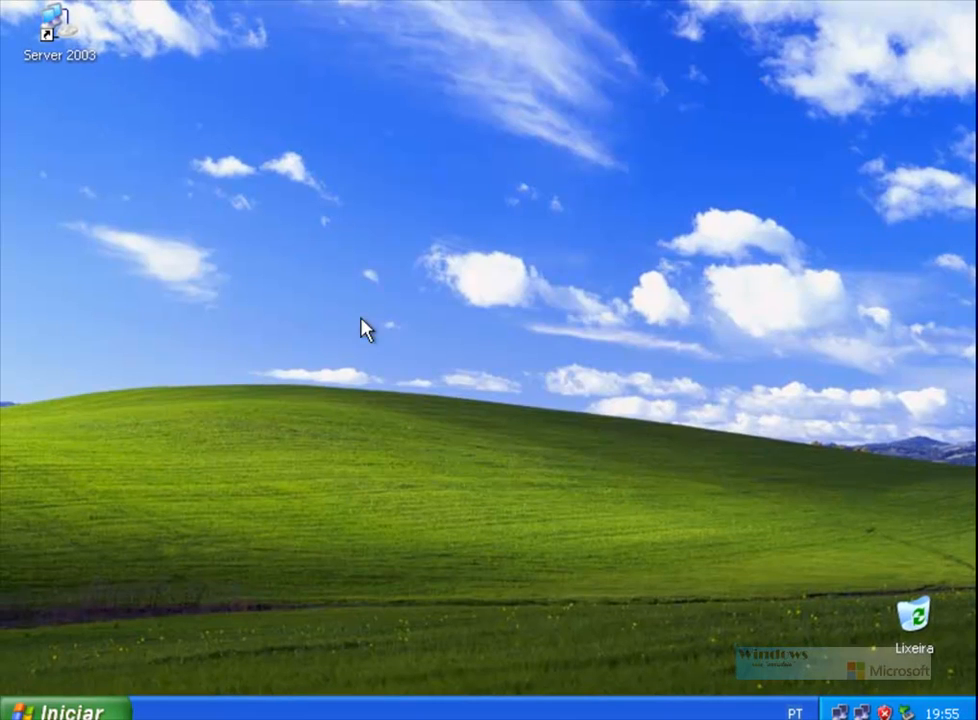
pyautogui.press('super+r')
pyautogui.write('cmd')
pyautogui.press('Return')
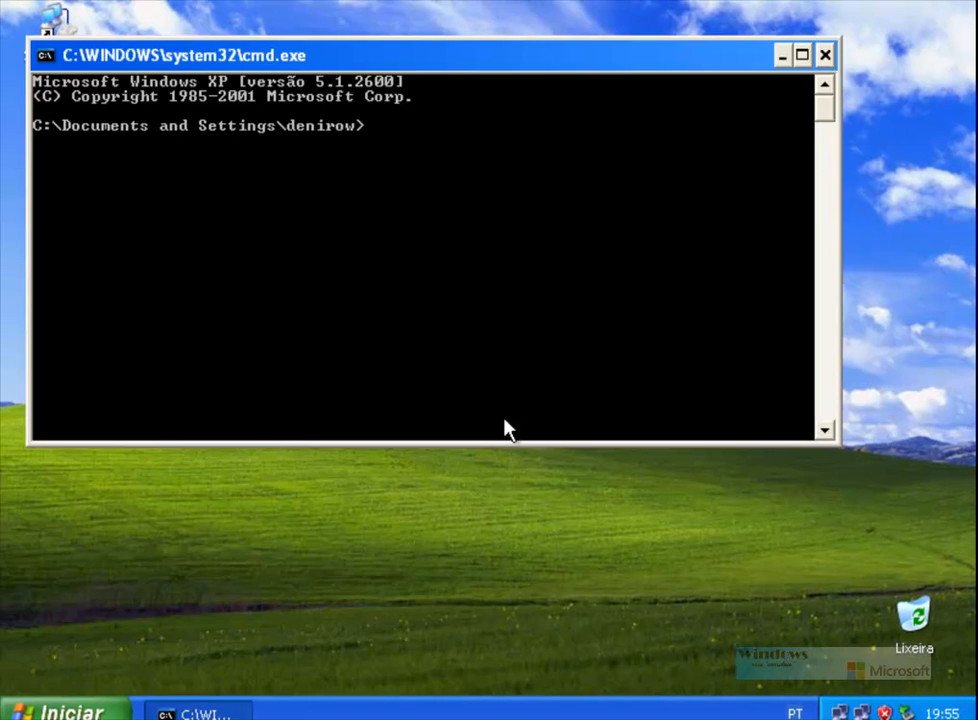
pyautogui.write('ping 192')
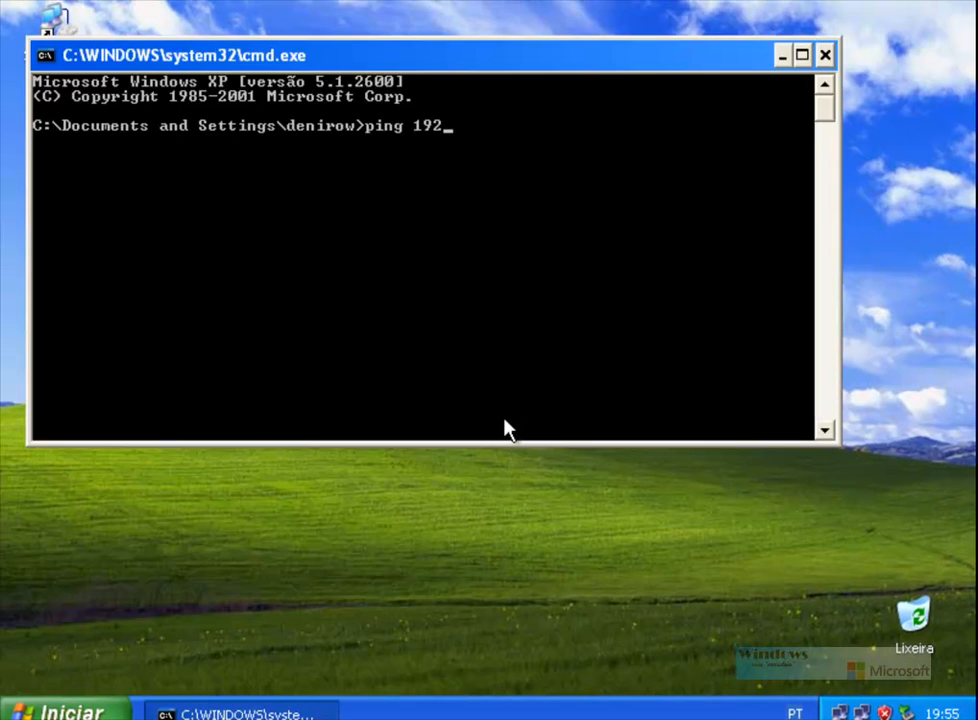
pyautogui.write('.168.0.1')
pyautogui.press('Return')
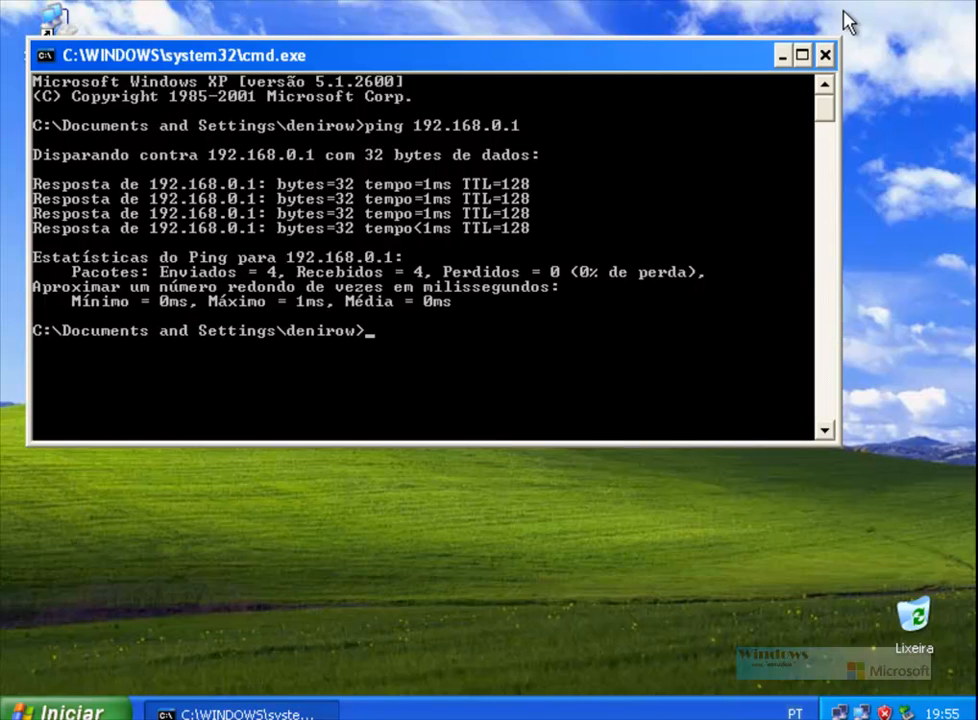
pyautogui.click(825, 55)
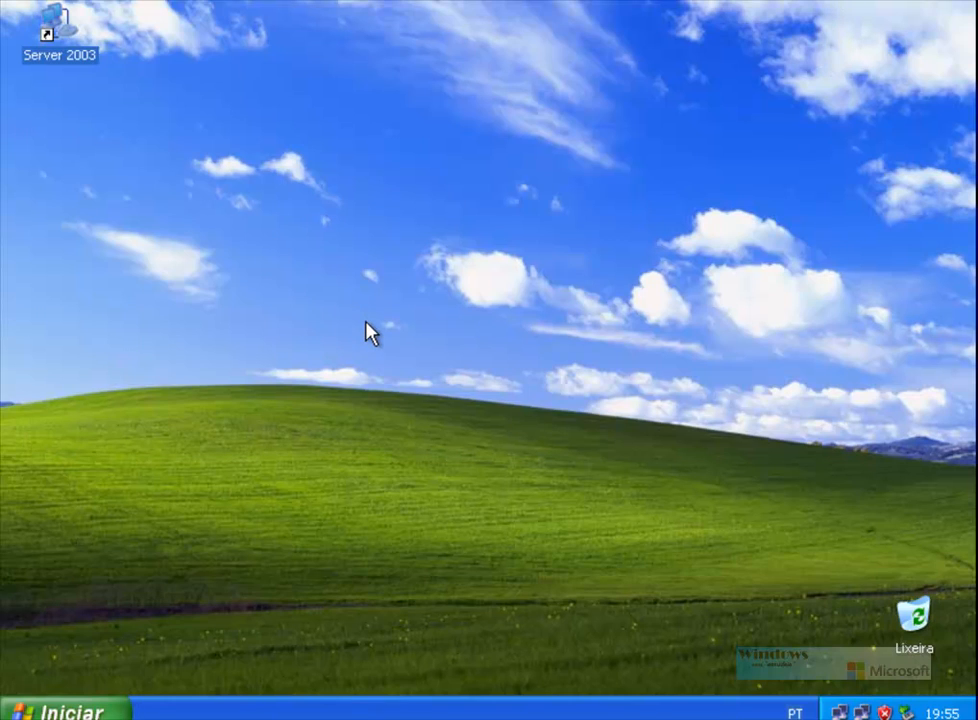
pyautogui.press('super+r')
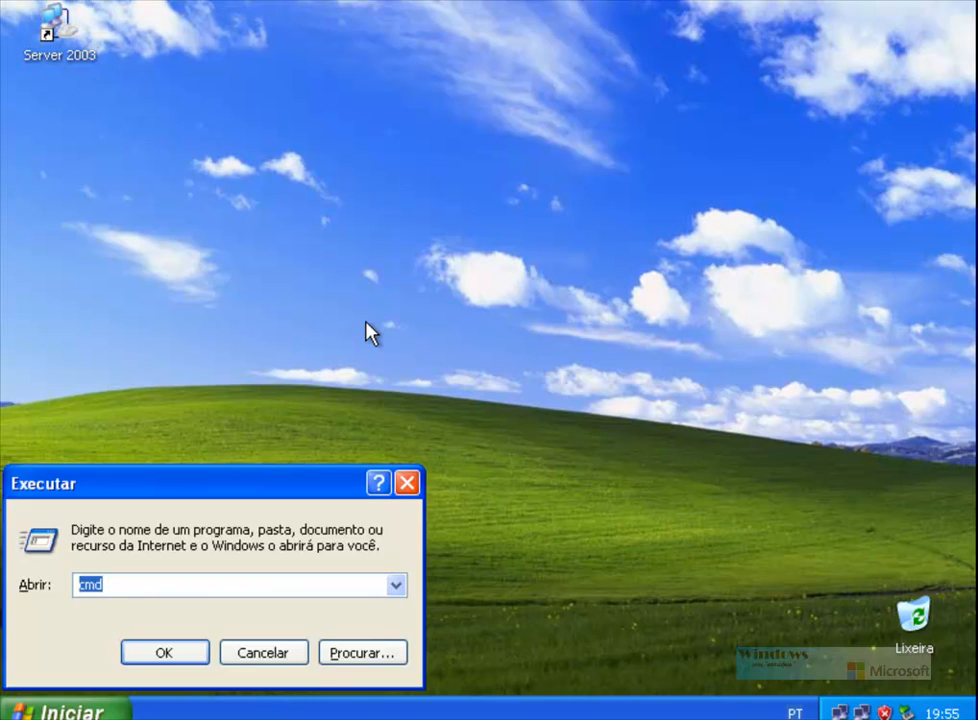
pyautogui.write('\\\\192.168.0')
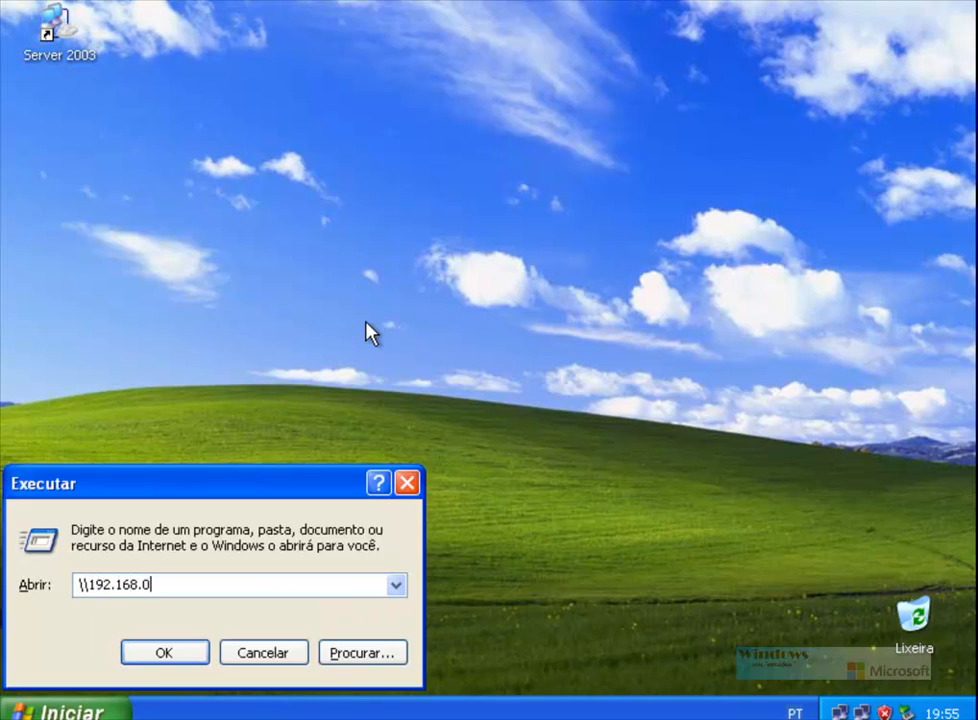
pyautogui.write('.1')
pyautogui.press('Return')
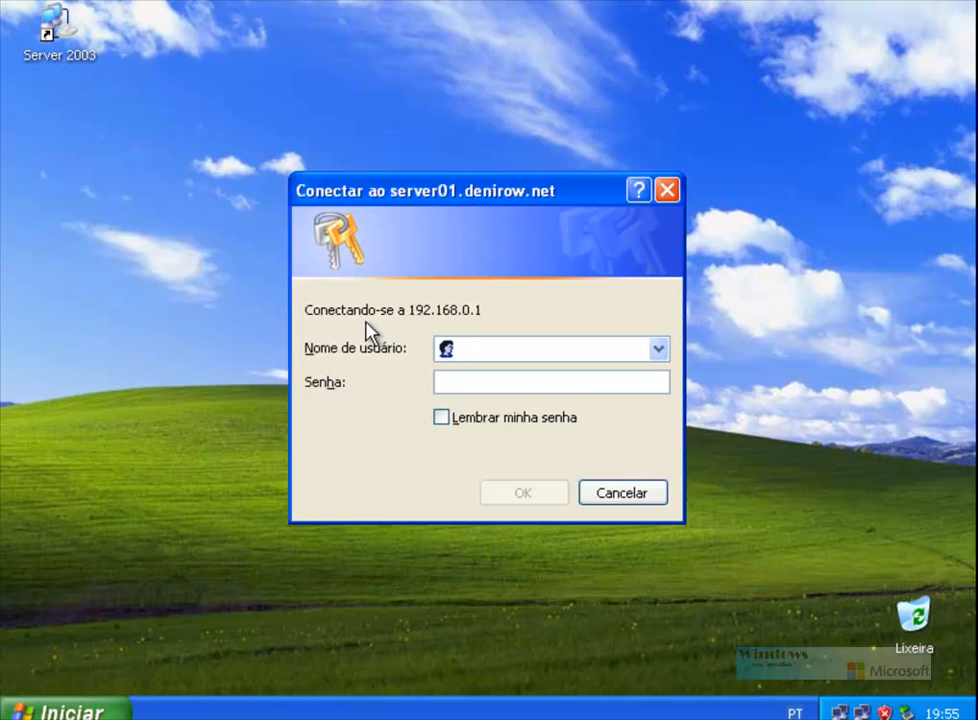
pyautogui.write('aluno1')
pyautogui.press('Tab')
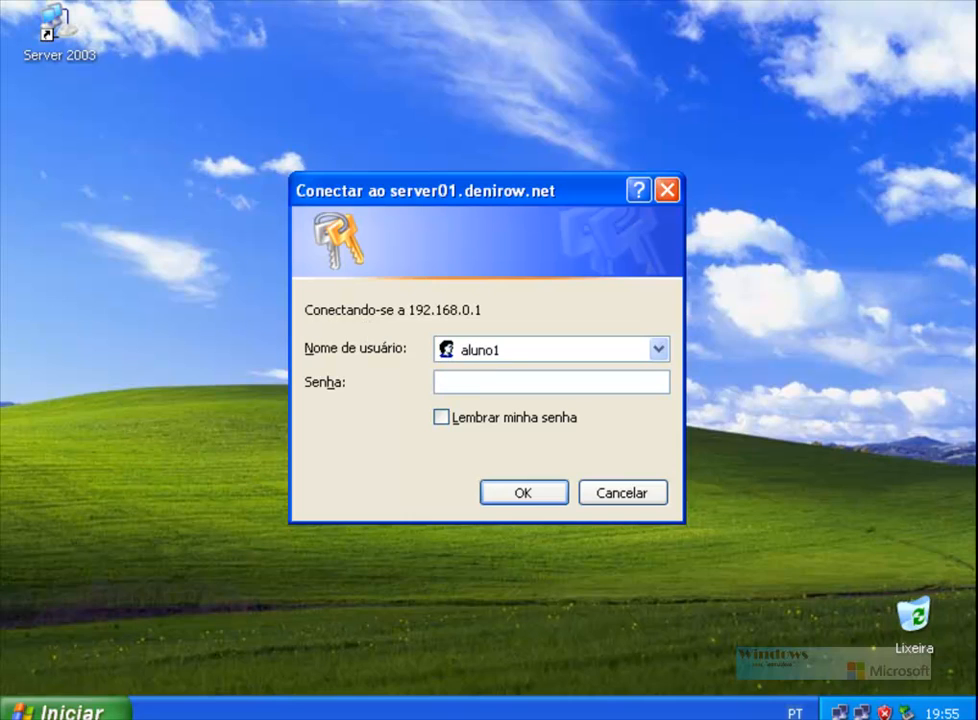
pyautogui.write('aluno1')
pyautogui.press('Return')
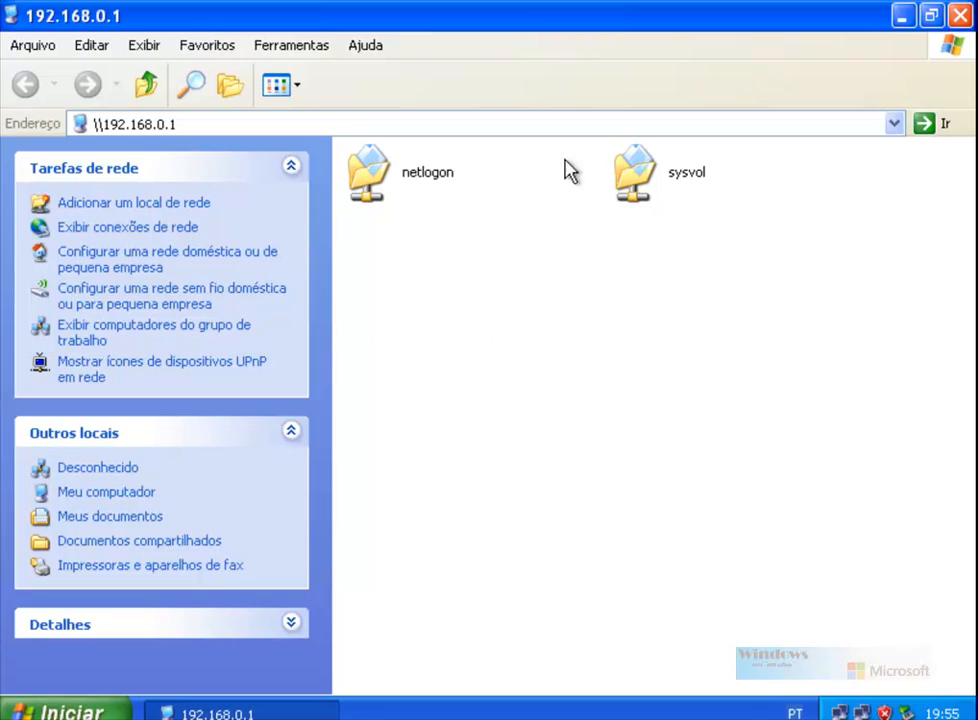
pyautogui.click(190, 124)
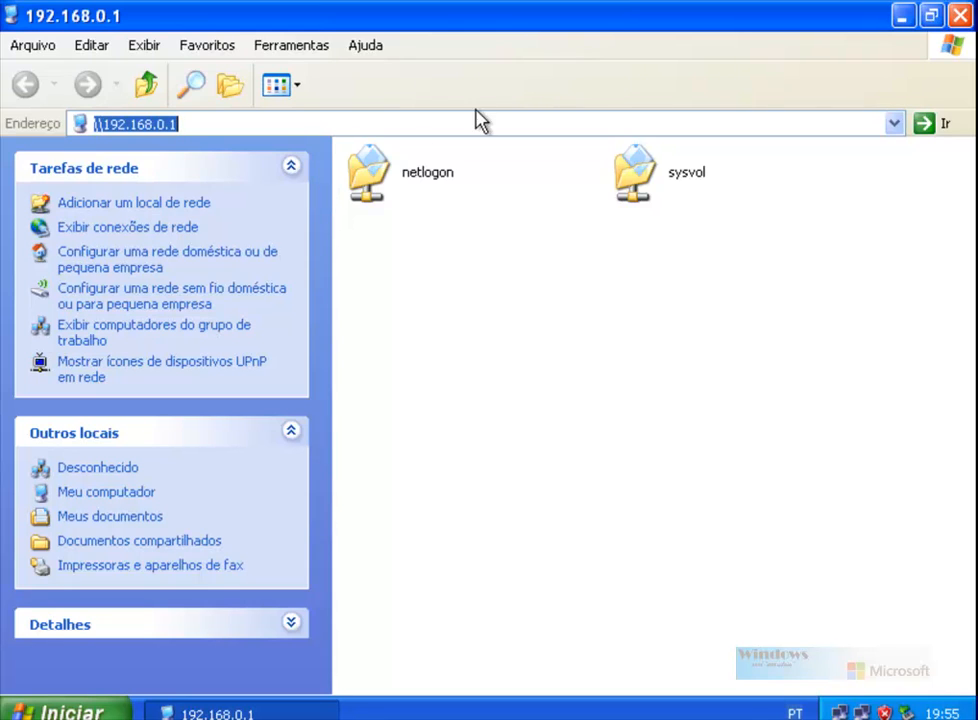
pyautogui.click(959, 16)
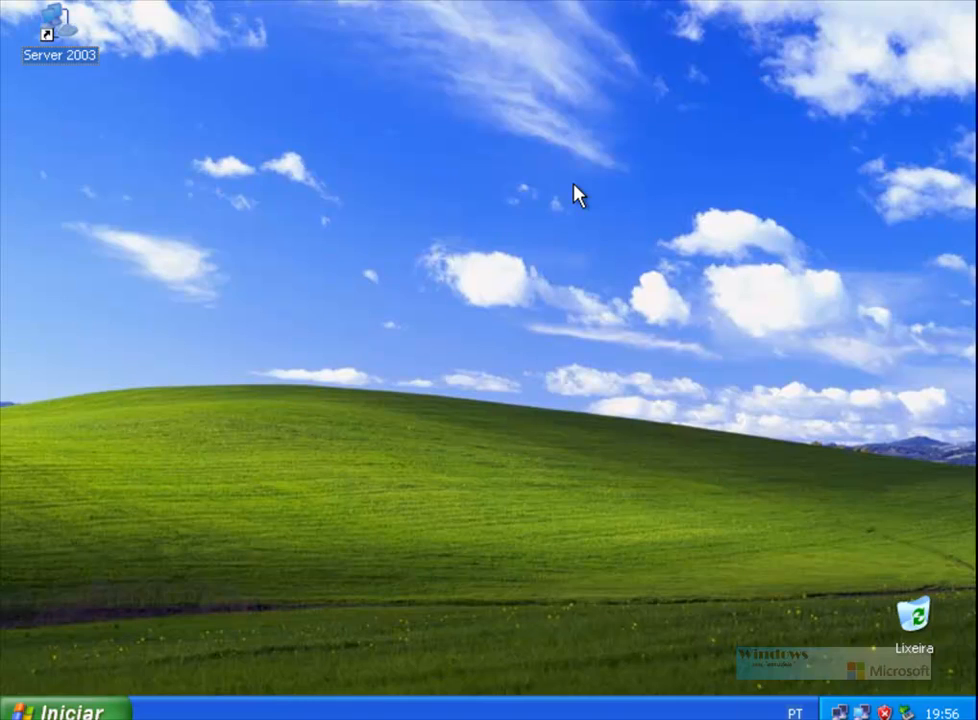
pyautogui.press('super+r')
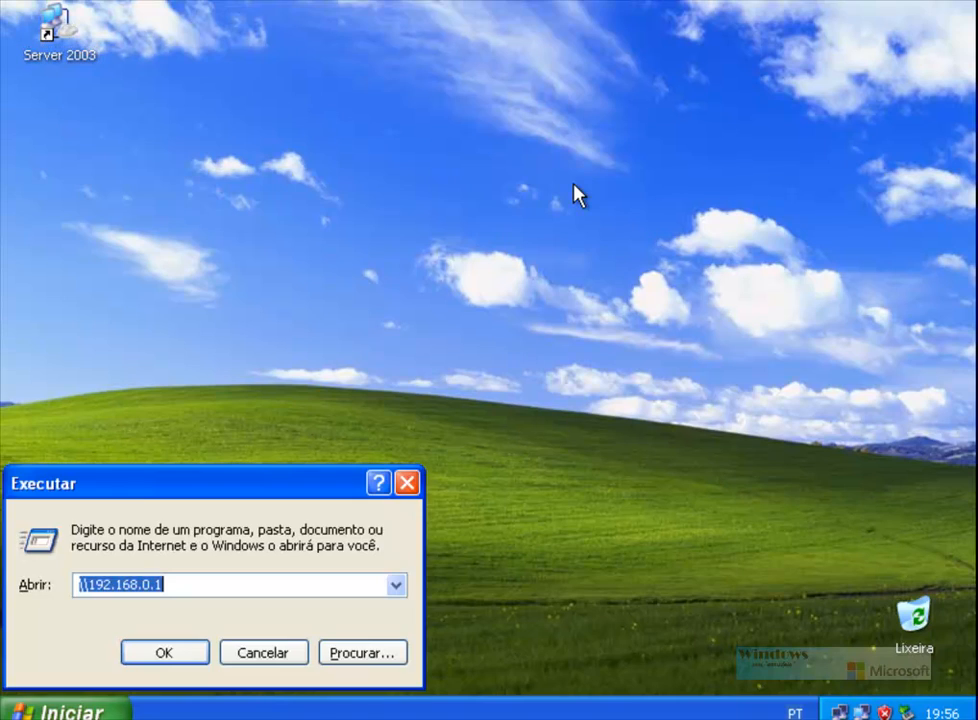
pyautogui.write('mst')
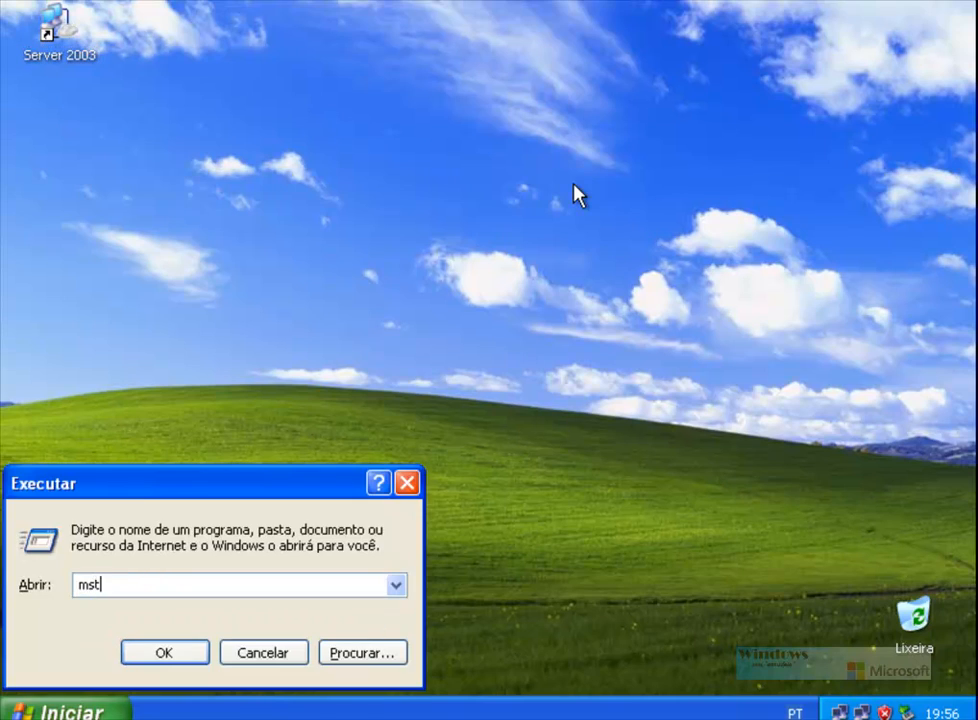
pyautogui.write('sc')
pyautogui.press('Return')
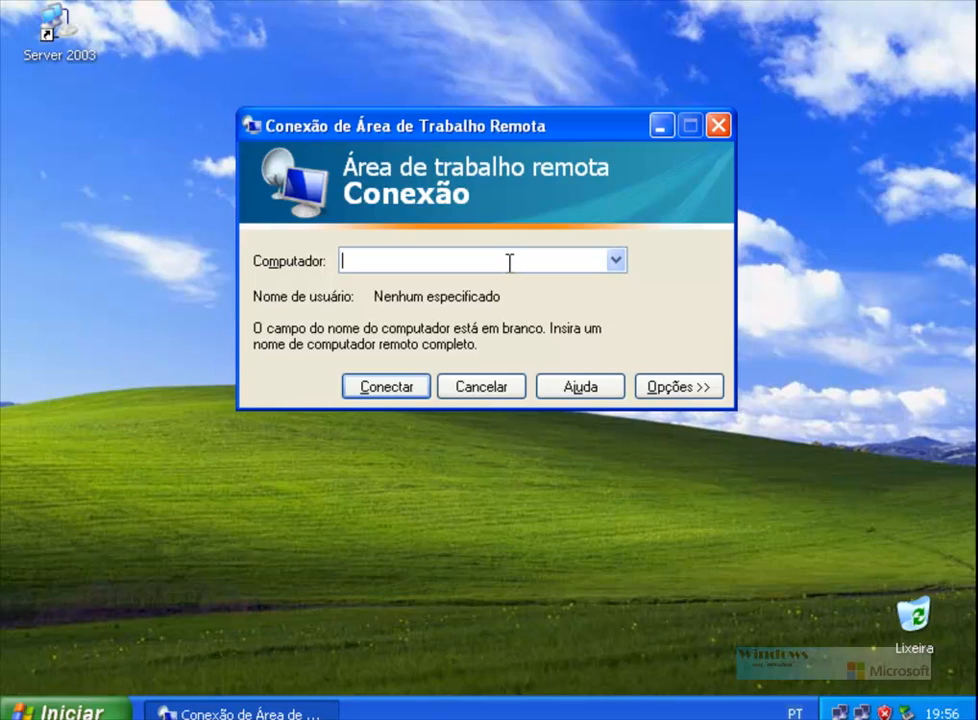
pyautogui.write('192.168.0.1')
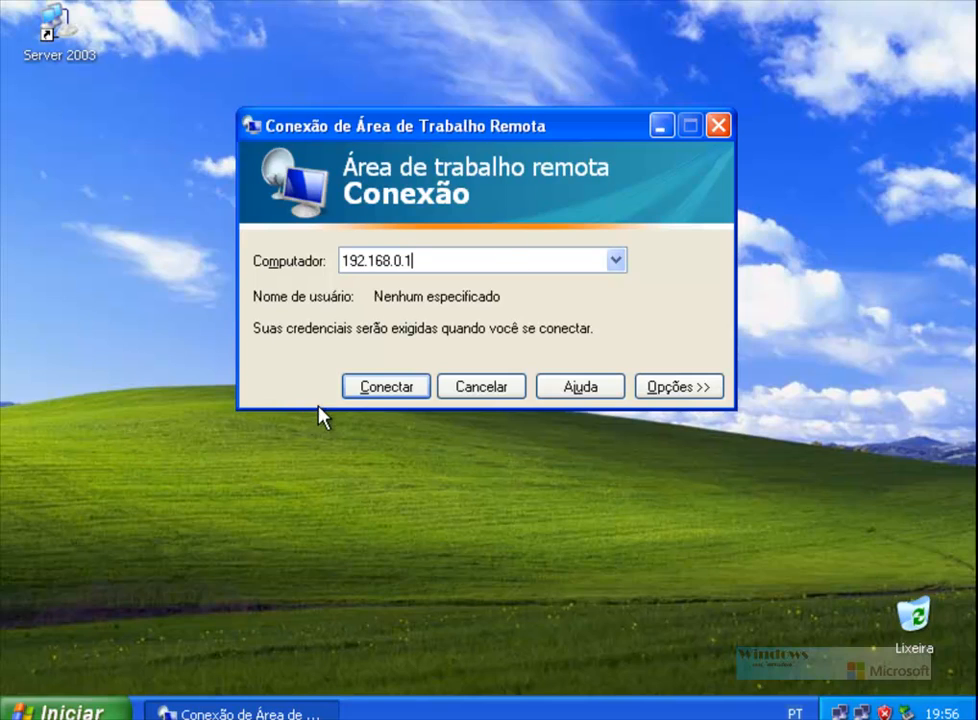
pyautogui.doubleClick(421, 263)
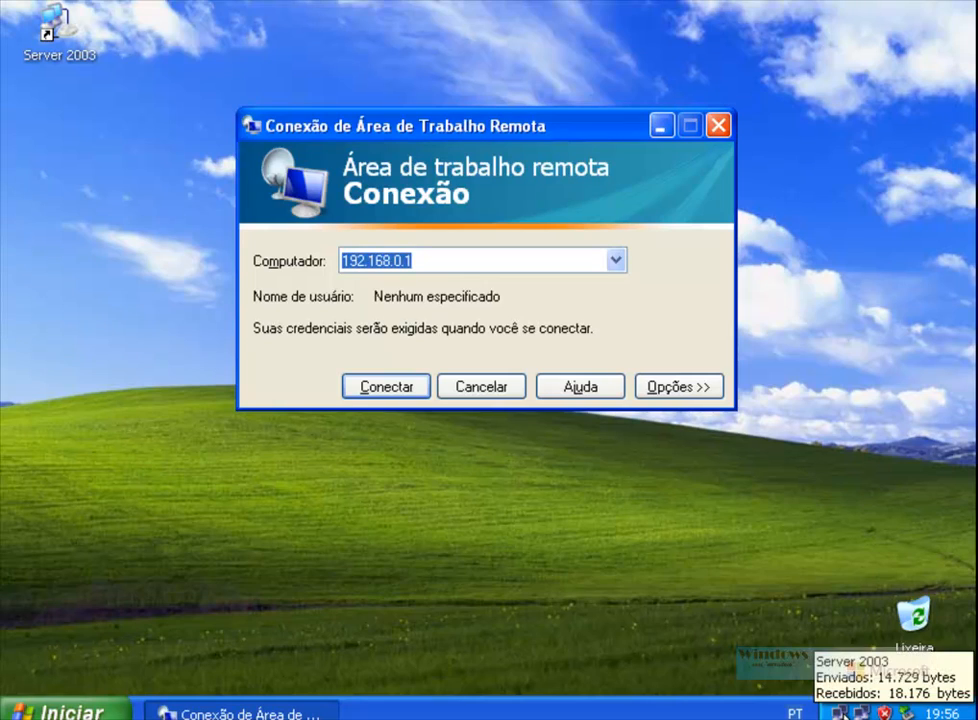
pyautogui.doubleClick(842, 712)
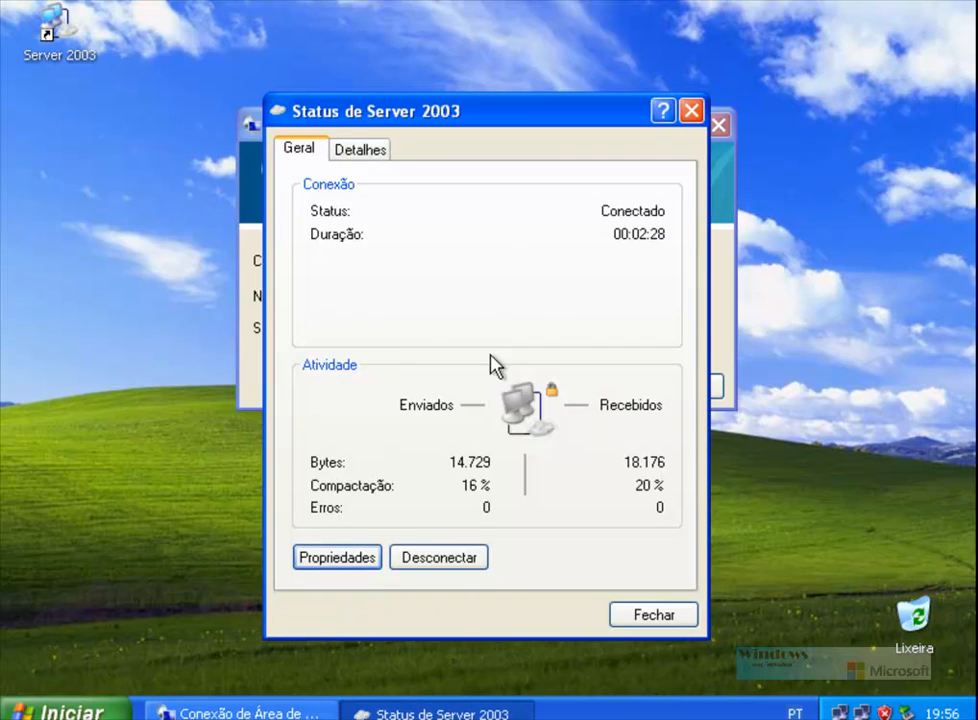
pyautogui.click(691, 111)
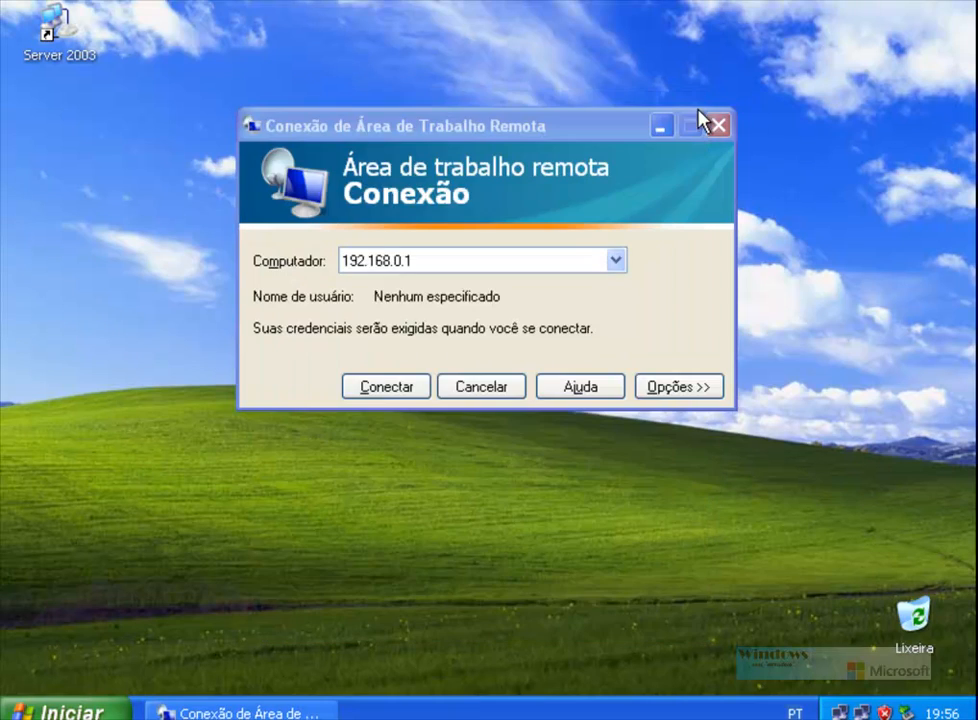
pyautogui.click(397, 386)
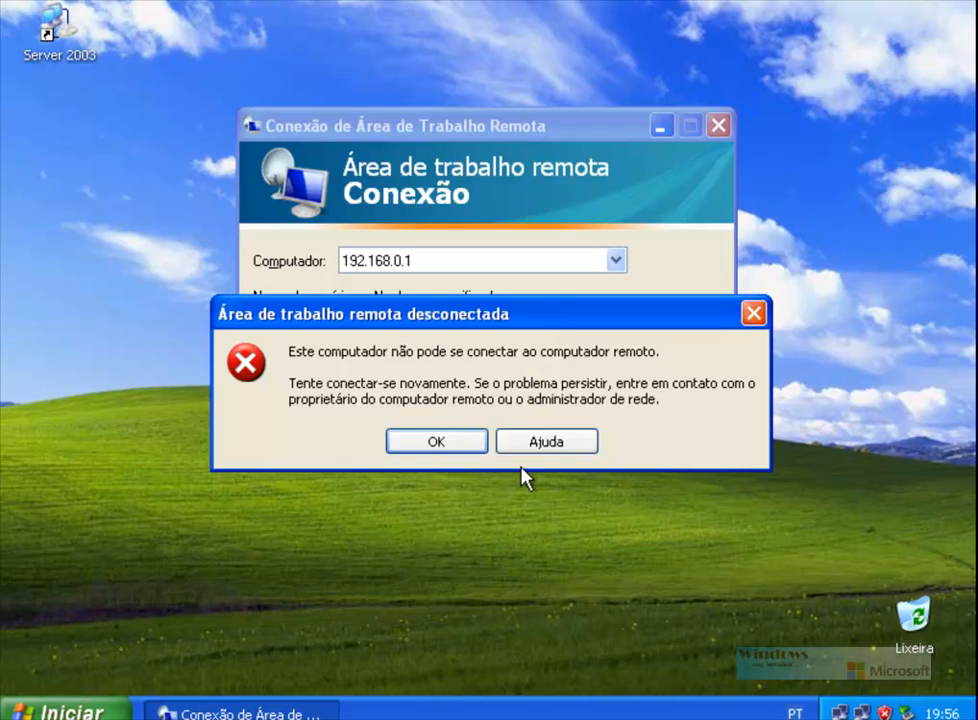
pyautogui.click(456, 453)
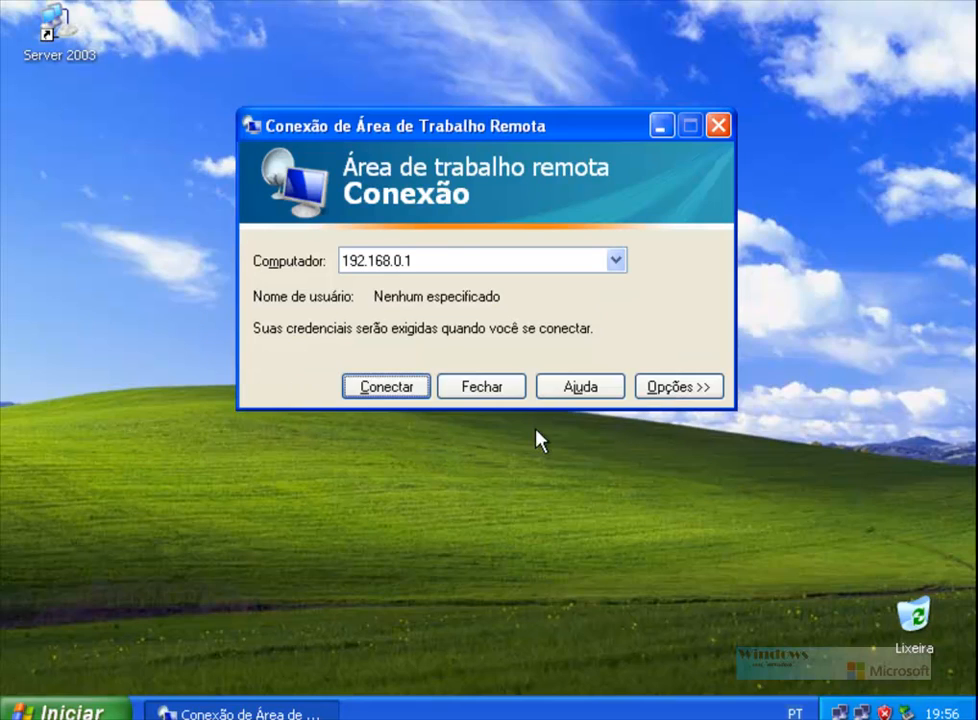
pyautogui.click(478, 390)
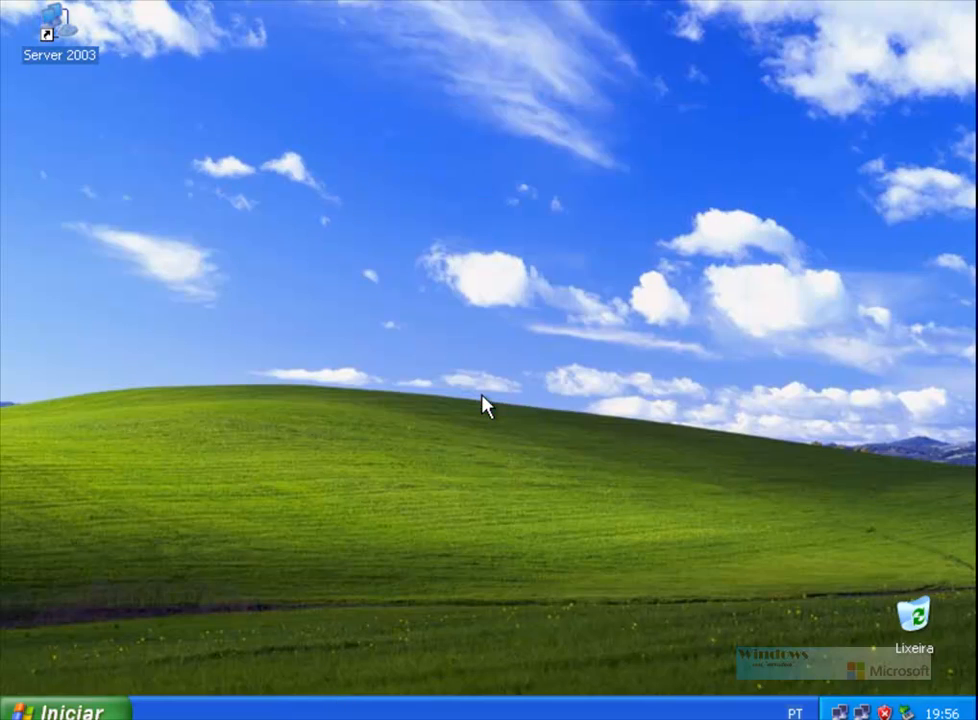
pyautogui.rightClick(357, 259)
pyautogui.click(400, 297)
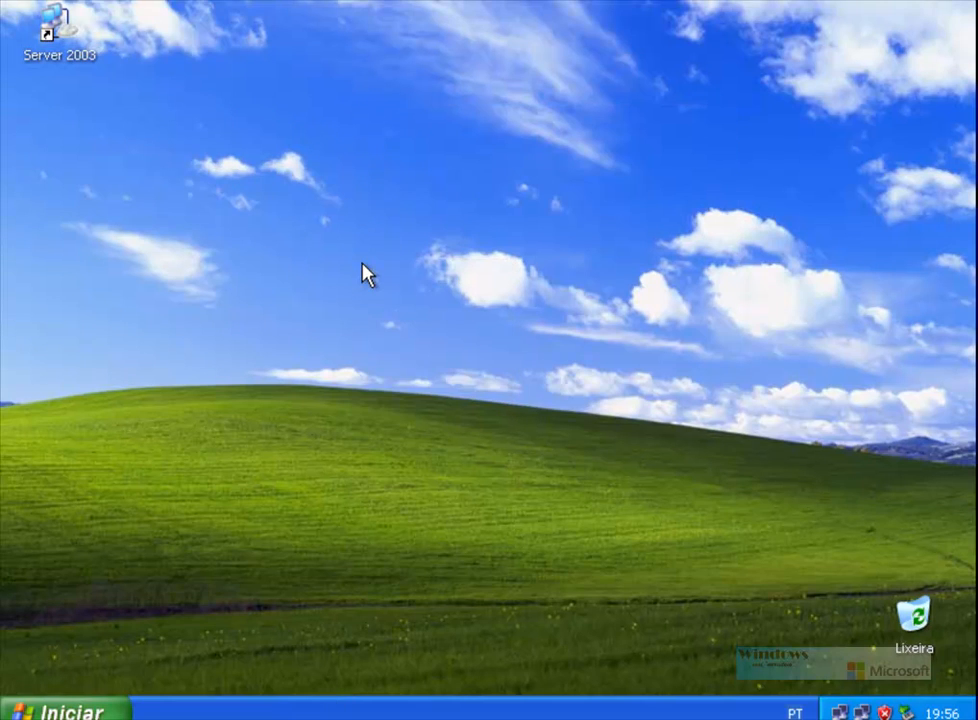